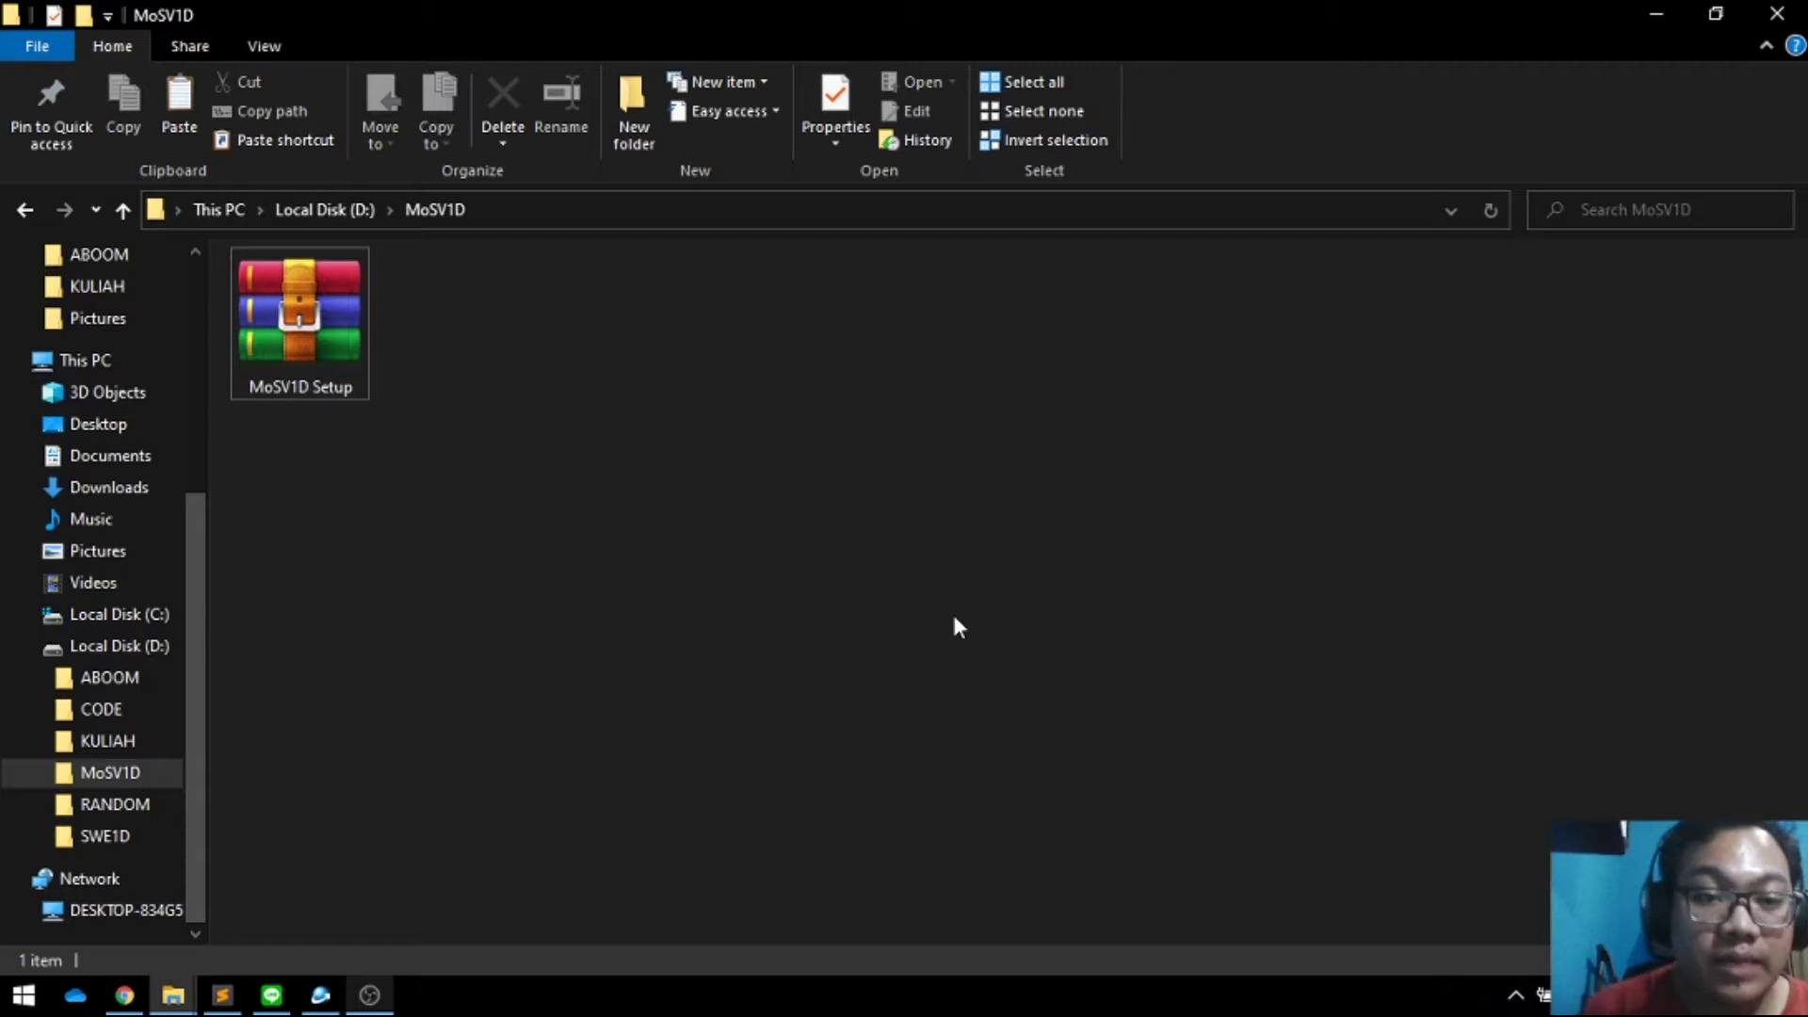
# Step: Extract the MoSV1D Setup archive into the current folder and refresh the file list
pyautogui.rightClick(353, 342)
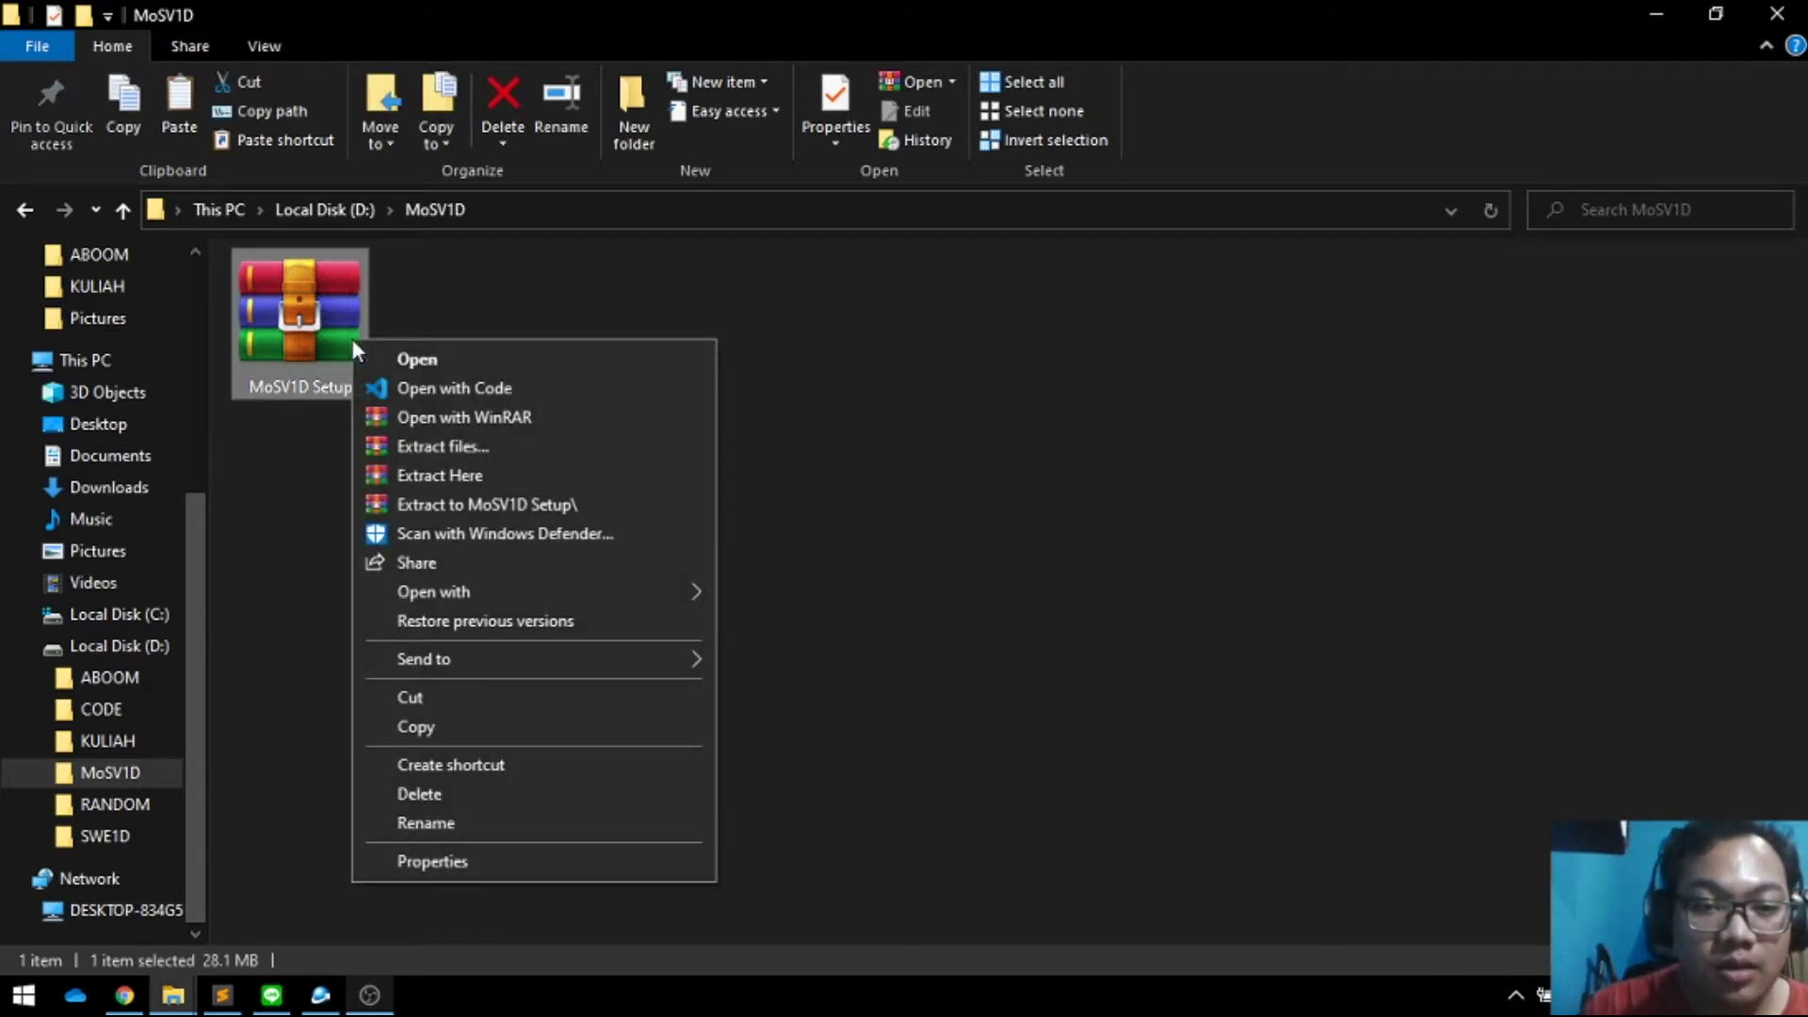
pyautogui.click(457, 476)
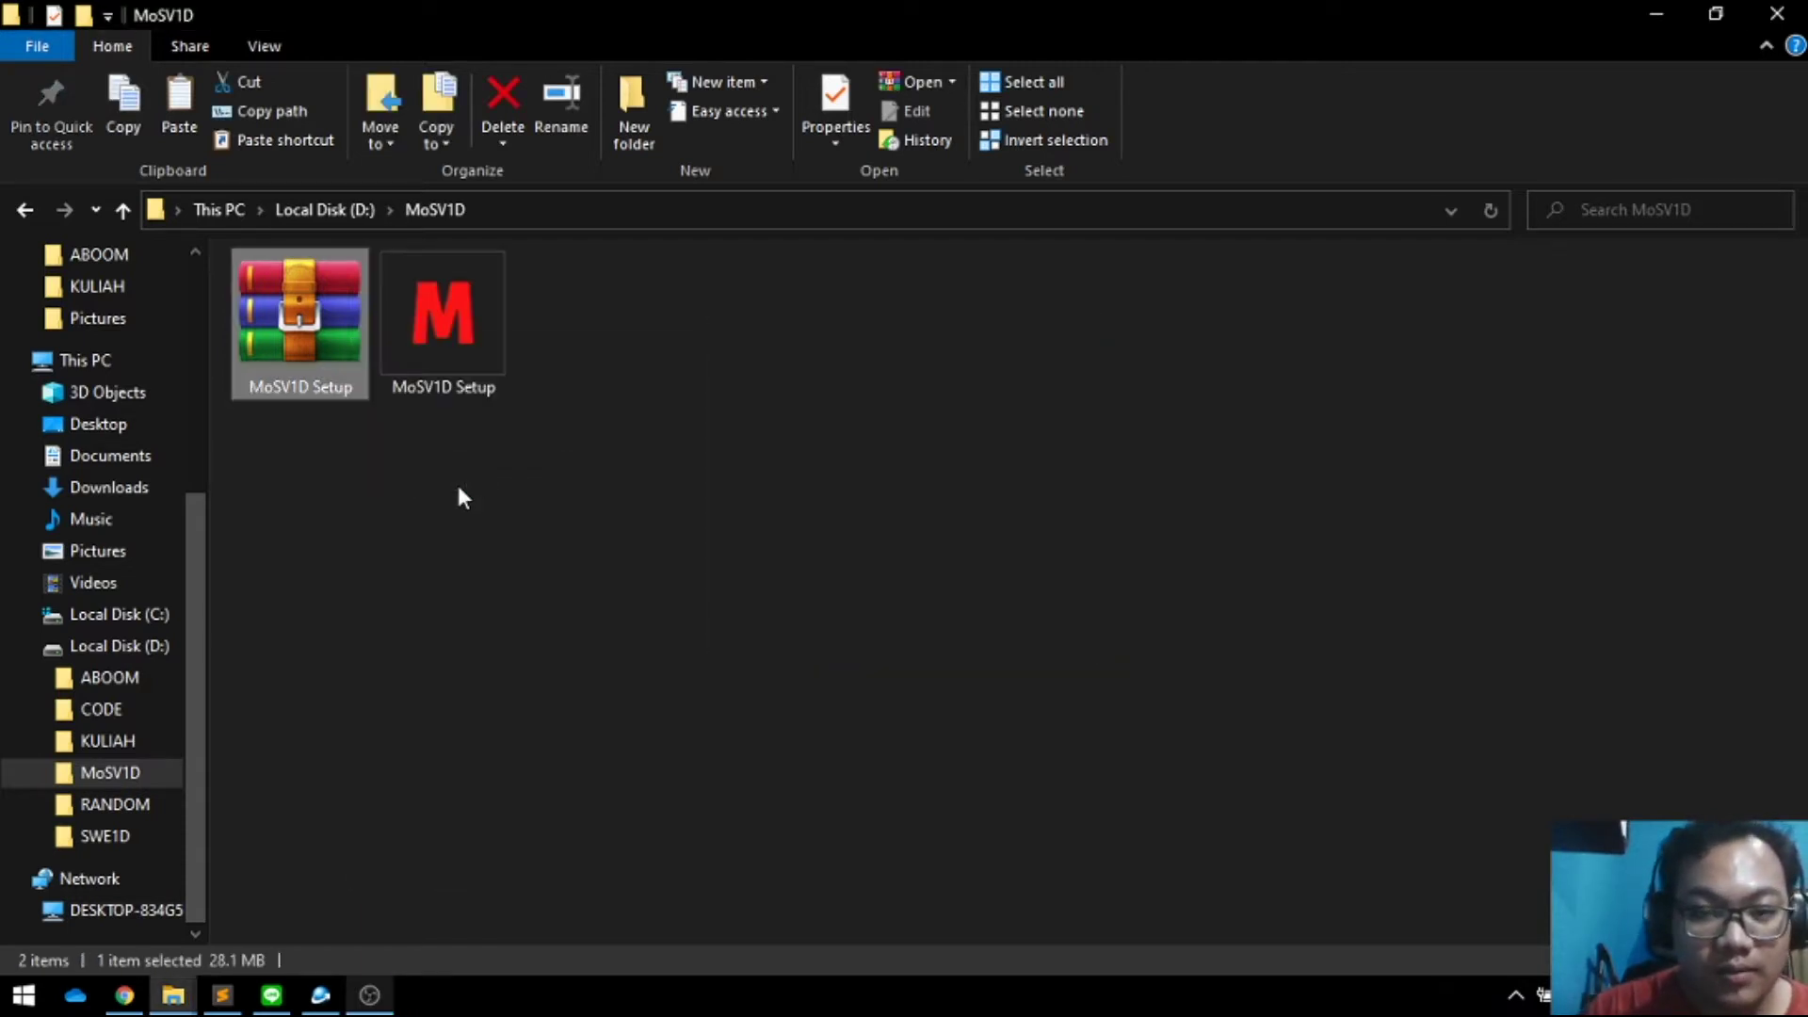
pyautogui.rightClick(458, 497)
pyautogui.click(287, 455)
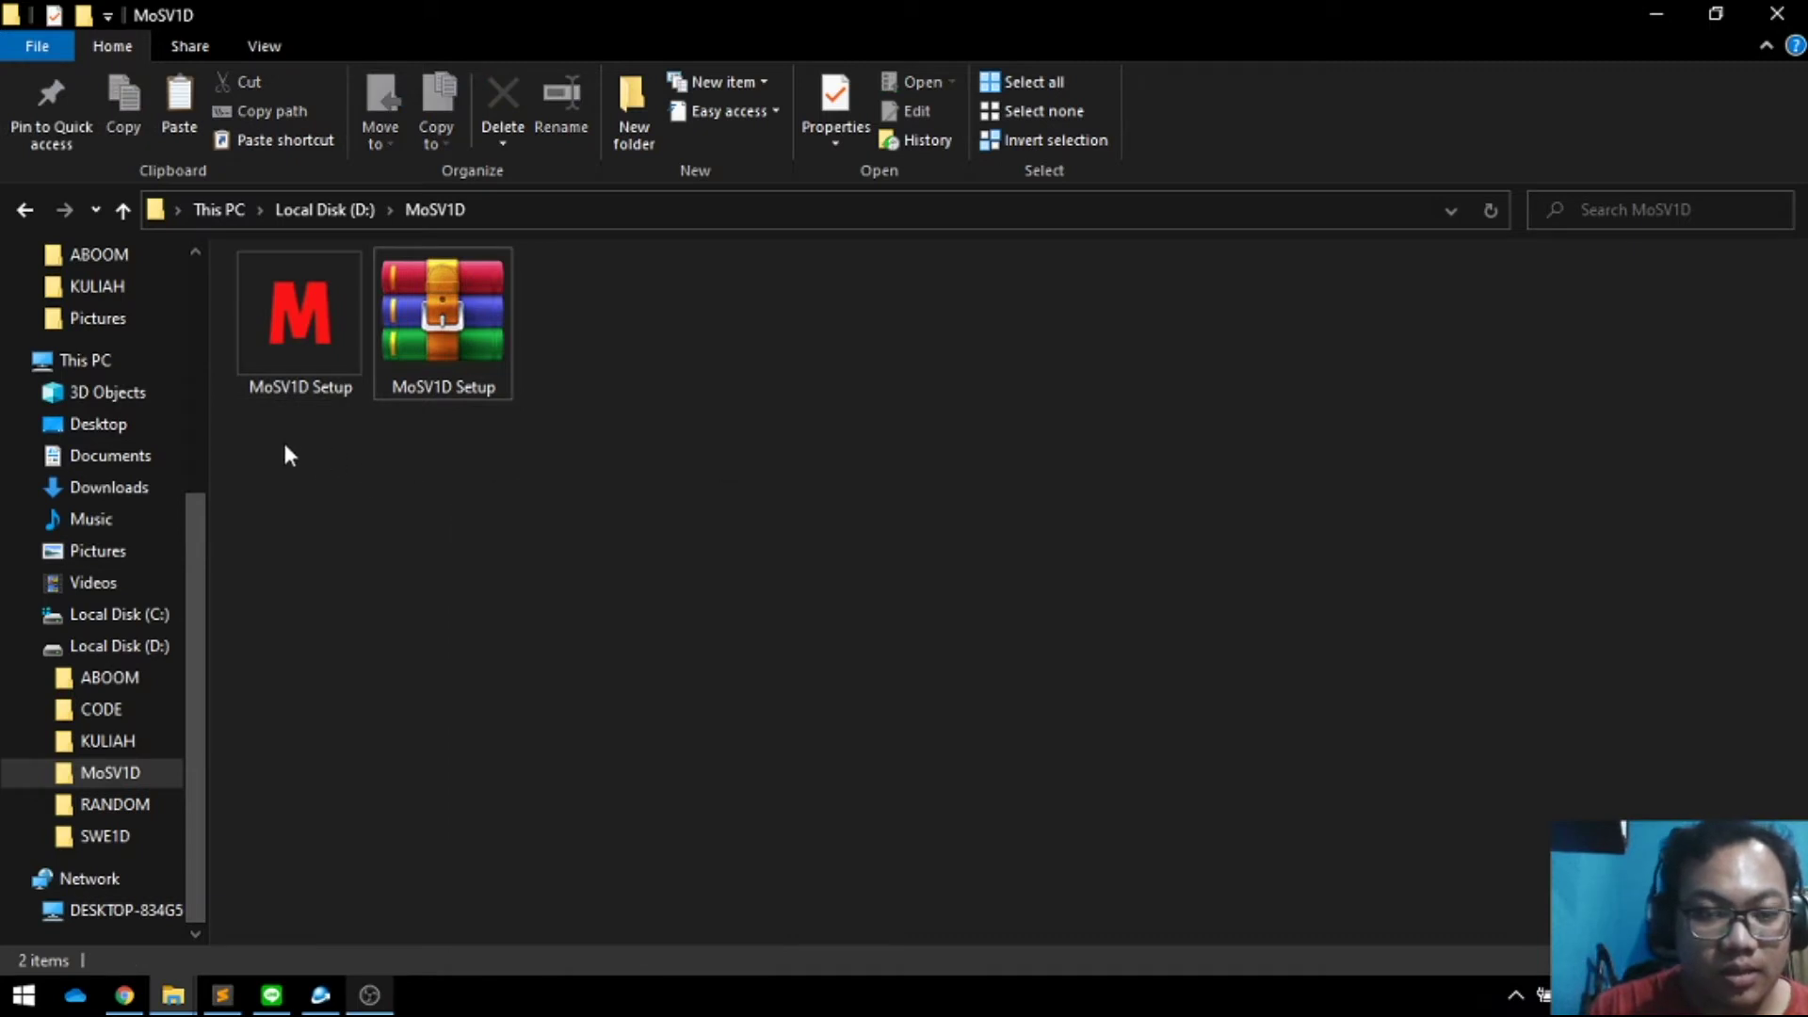
# Step: Install MoSV 1D from the extracted setup application as administrator with a desktop shortcut, and launch it on finishing
pyautogui.click(286, 330)
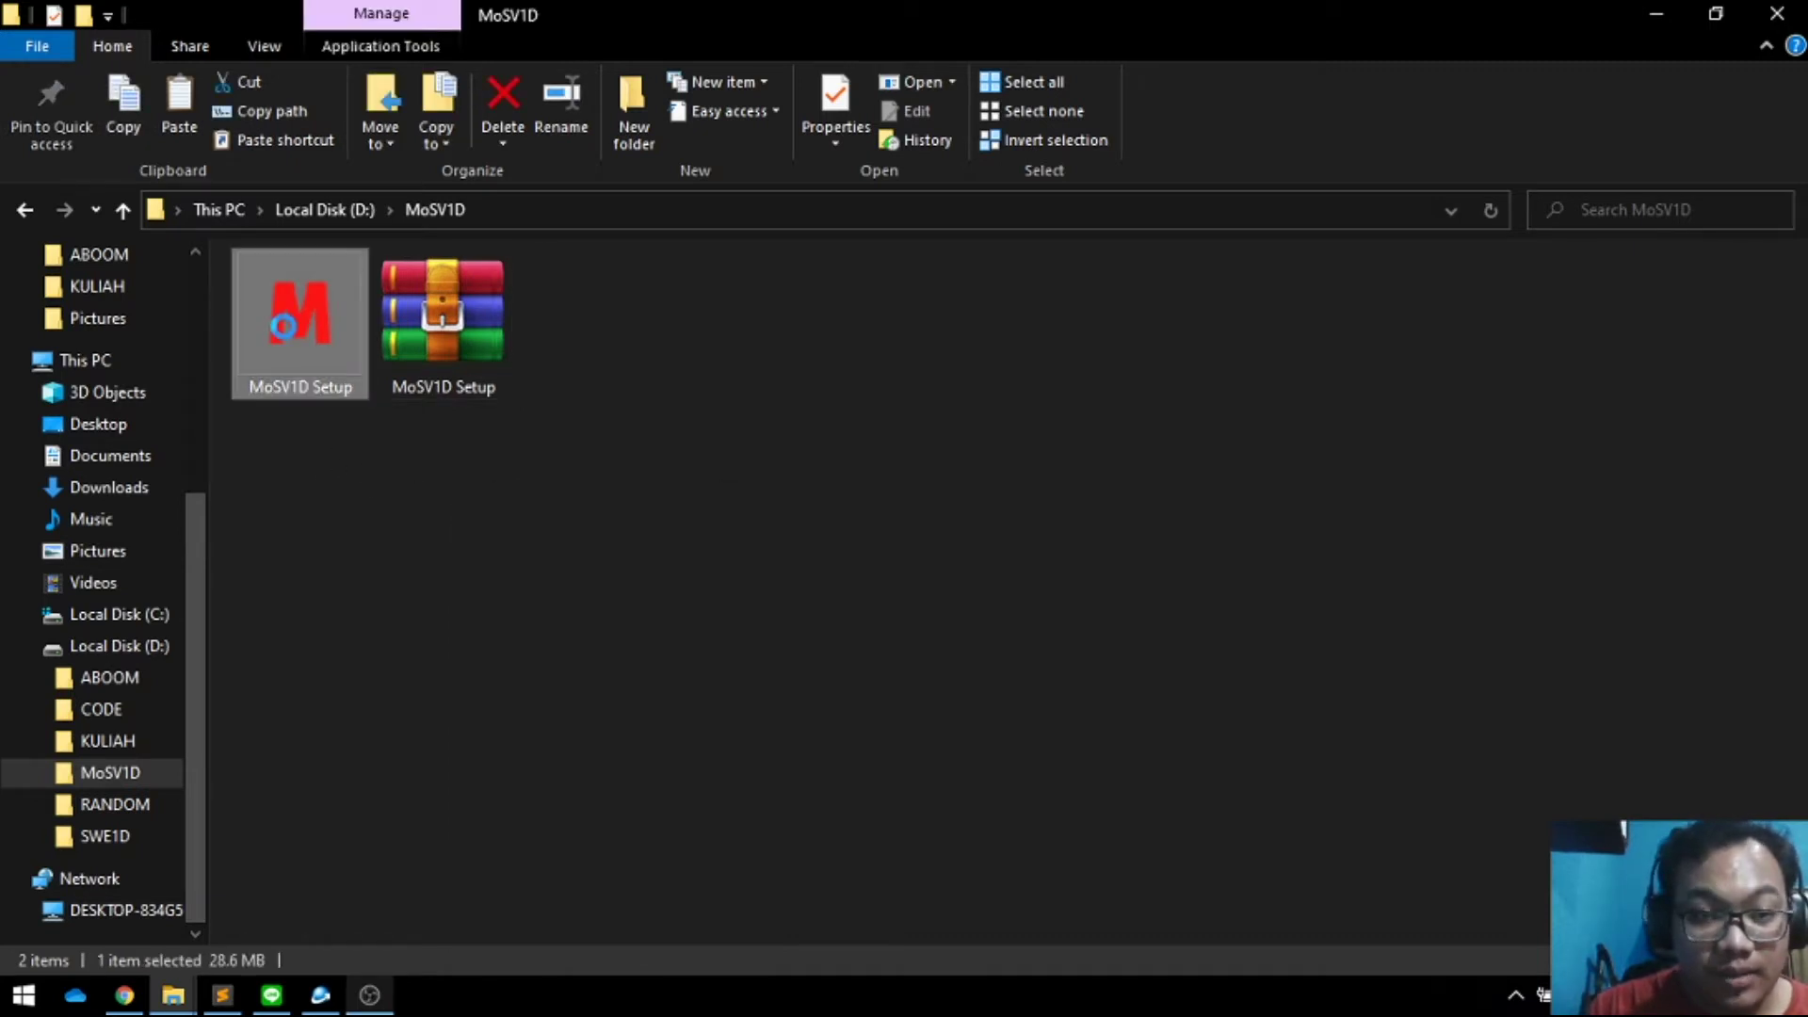
pyautogui.rightClick(284, 326)
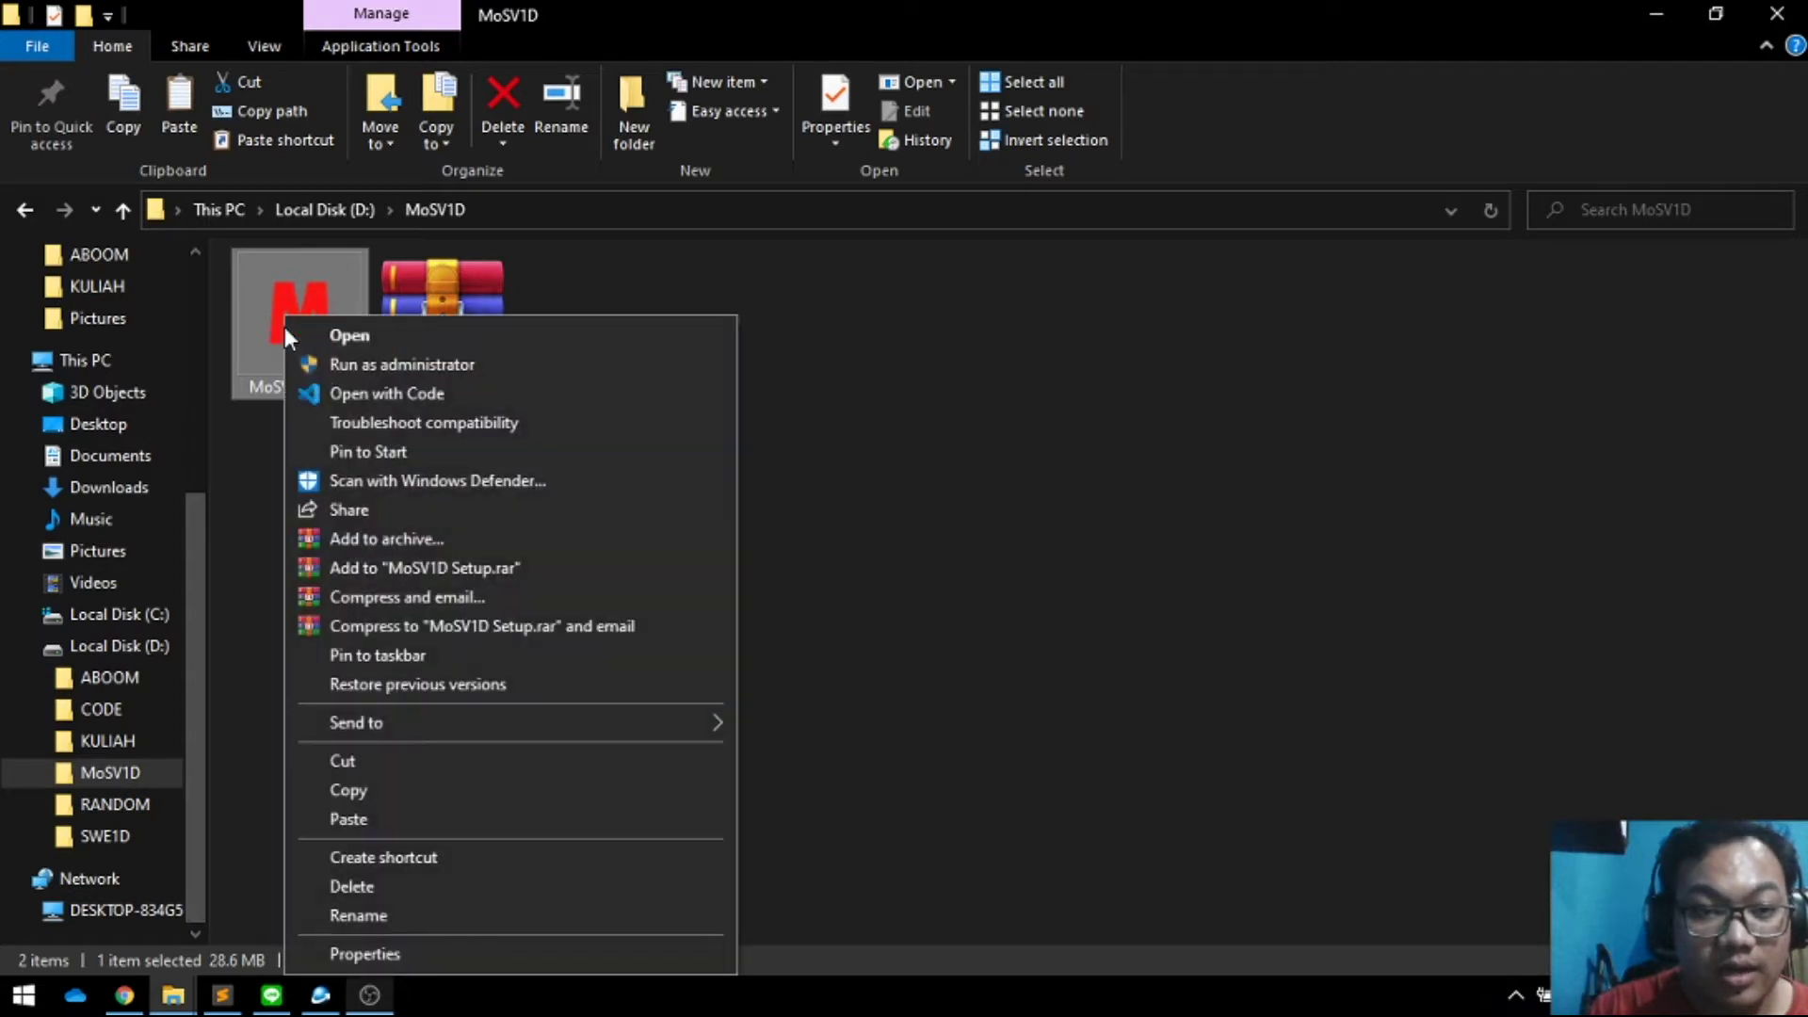
pyautogui.click(382, 360)
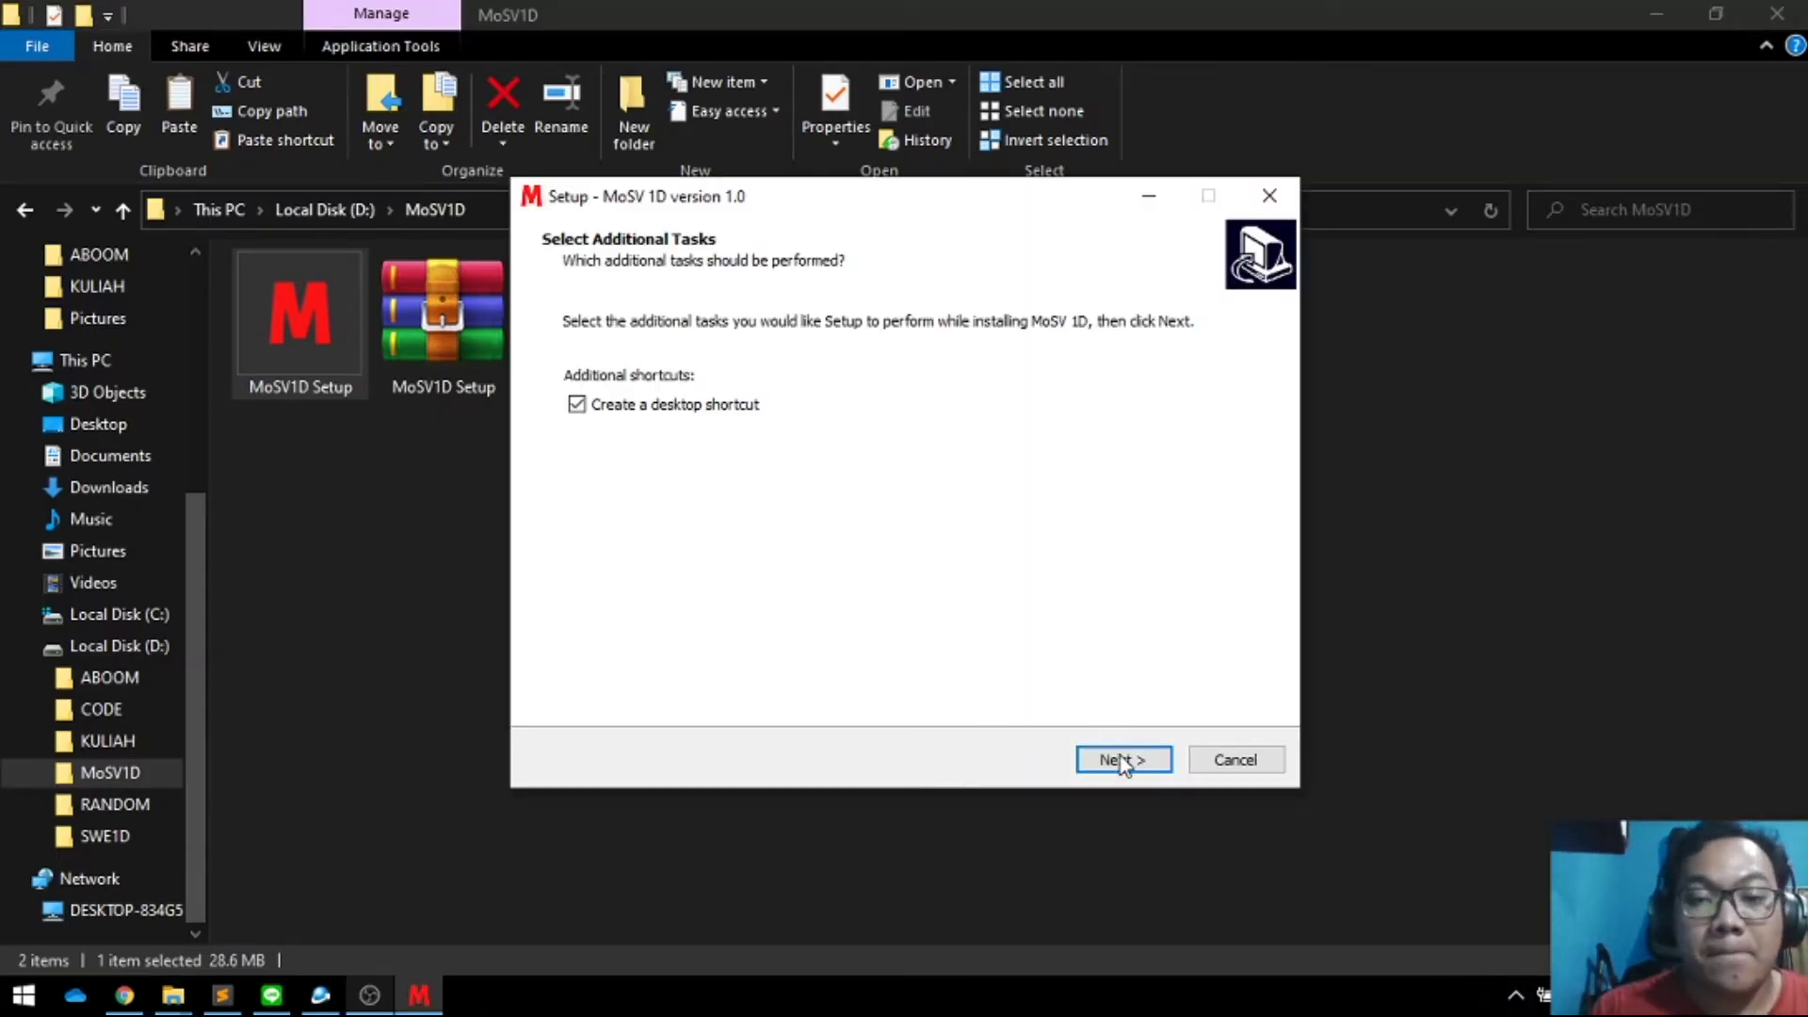
pyautogui.click(1124, 761)
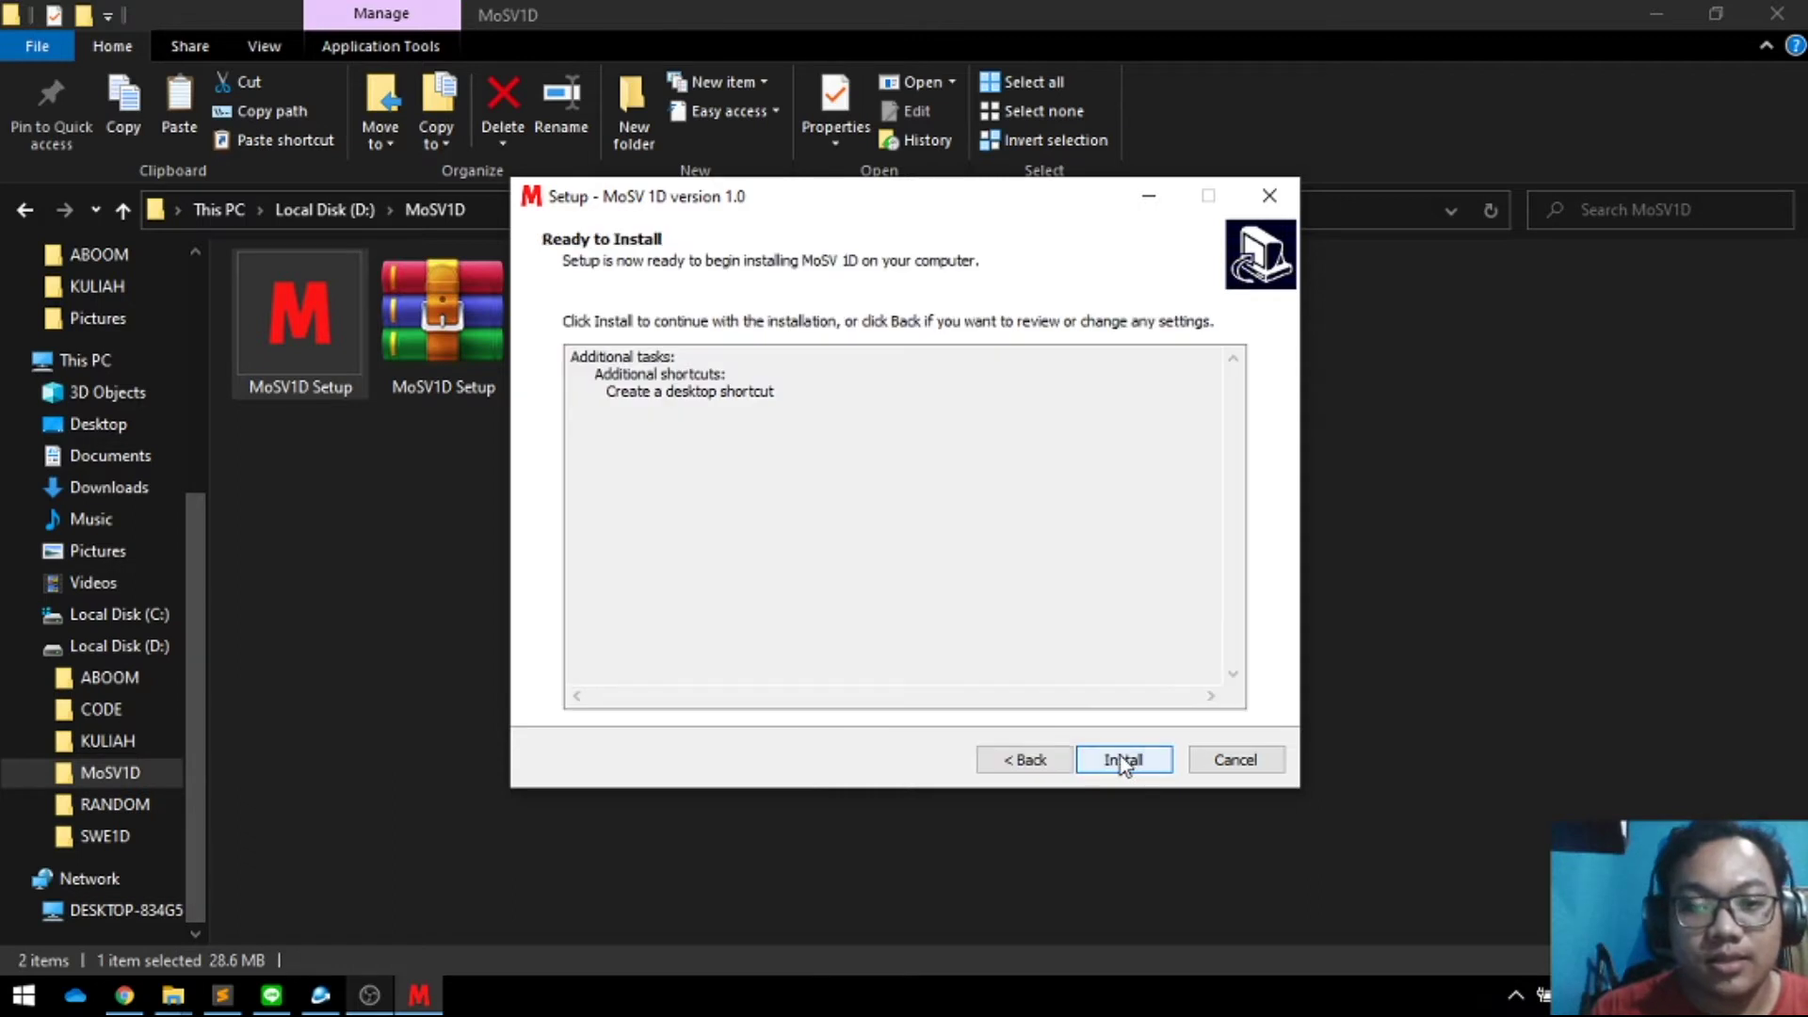
pyautogui.click(1123, 761)
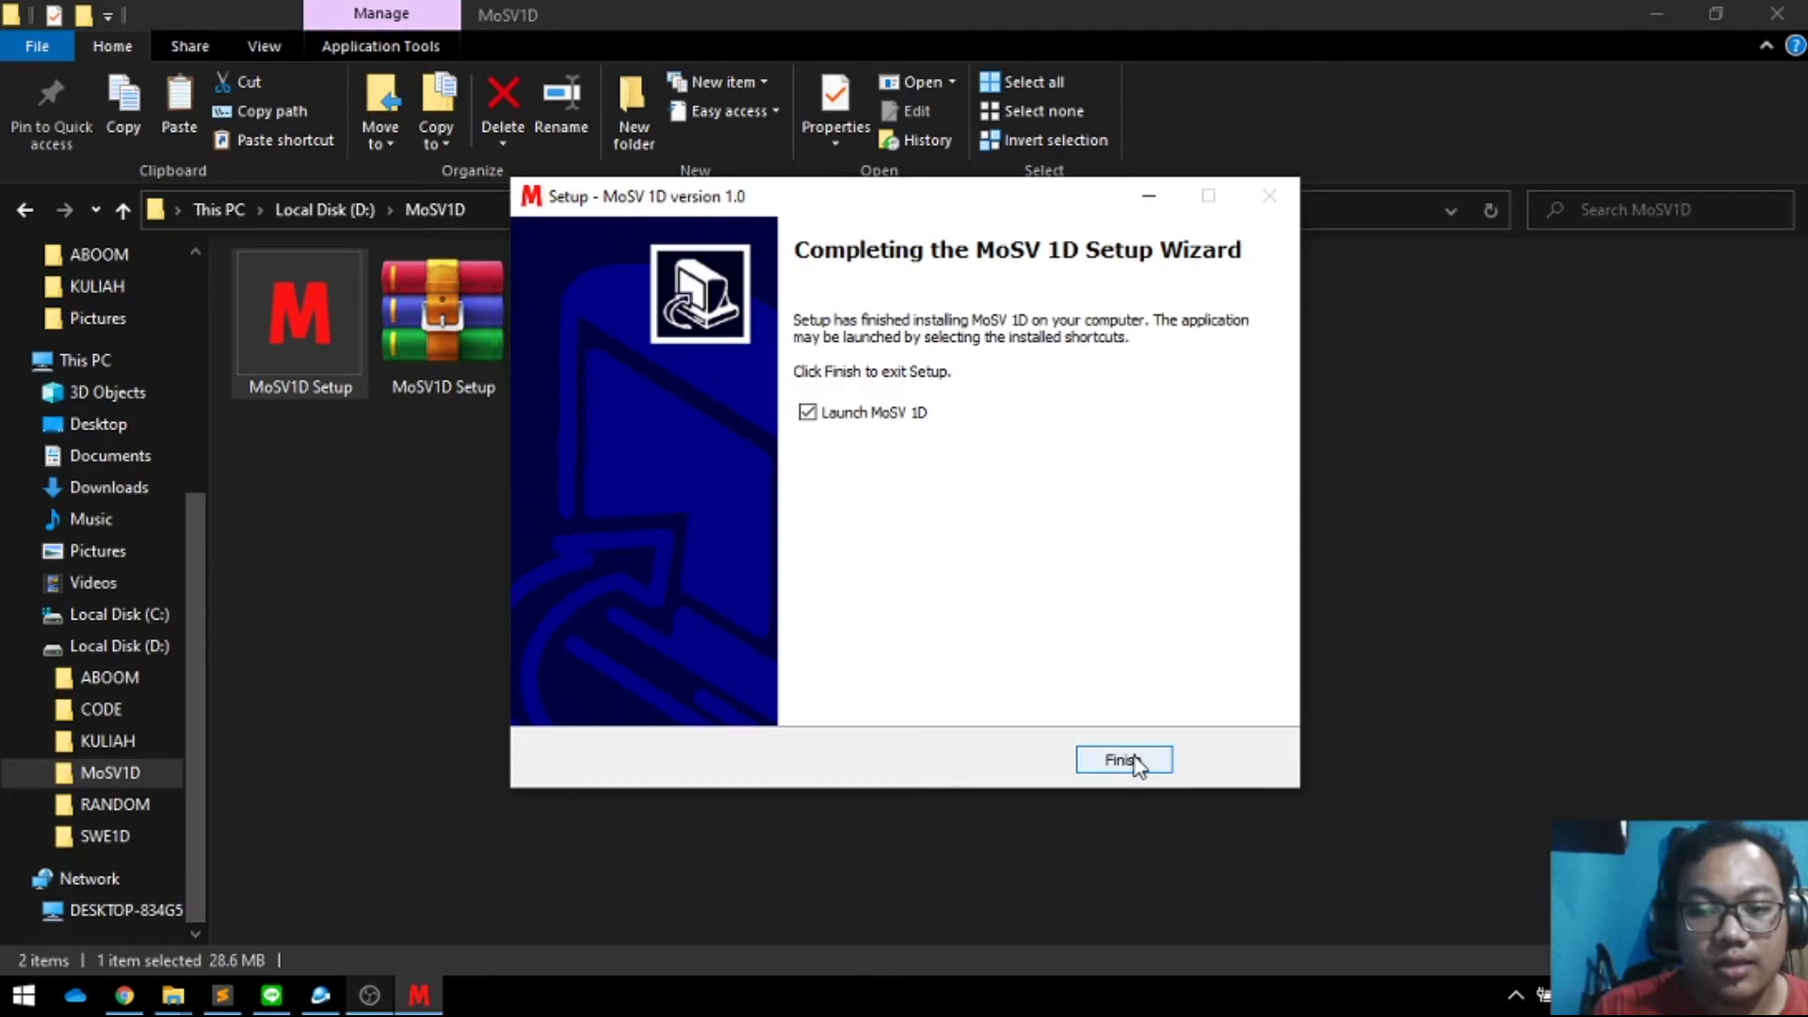
pyautogui.click(1126, 760)
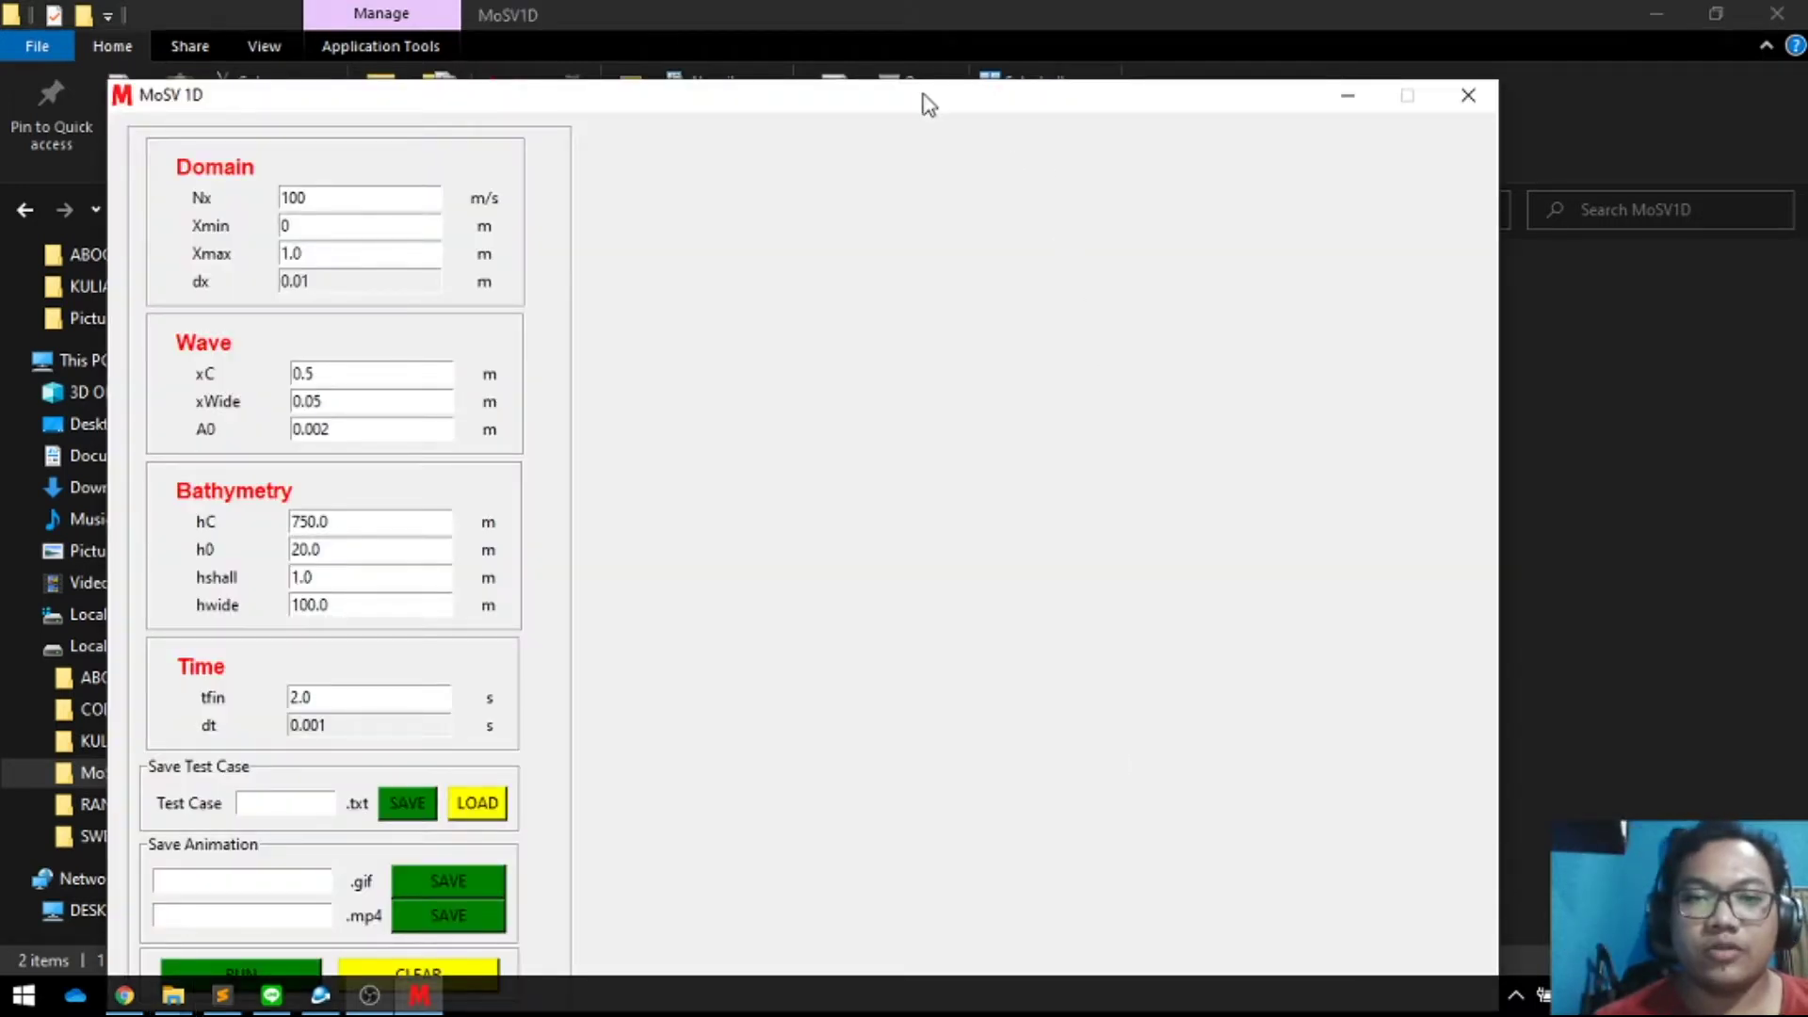
pyautogui.moveTo(928, 104); pyautogui.dragTo(970, 40)
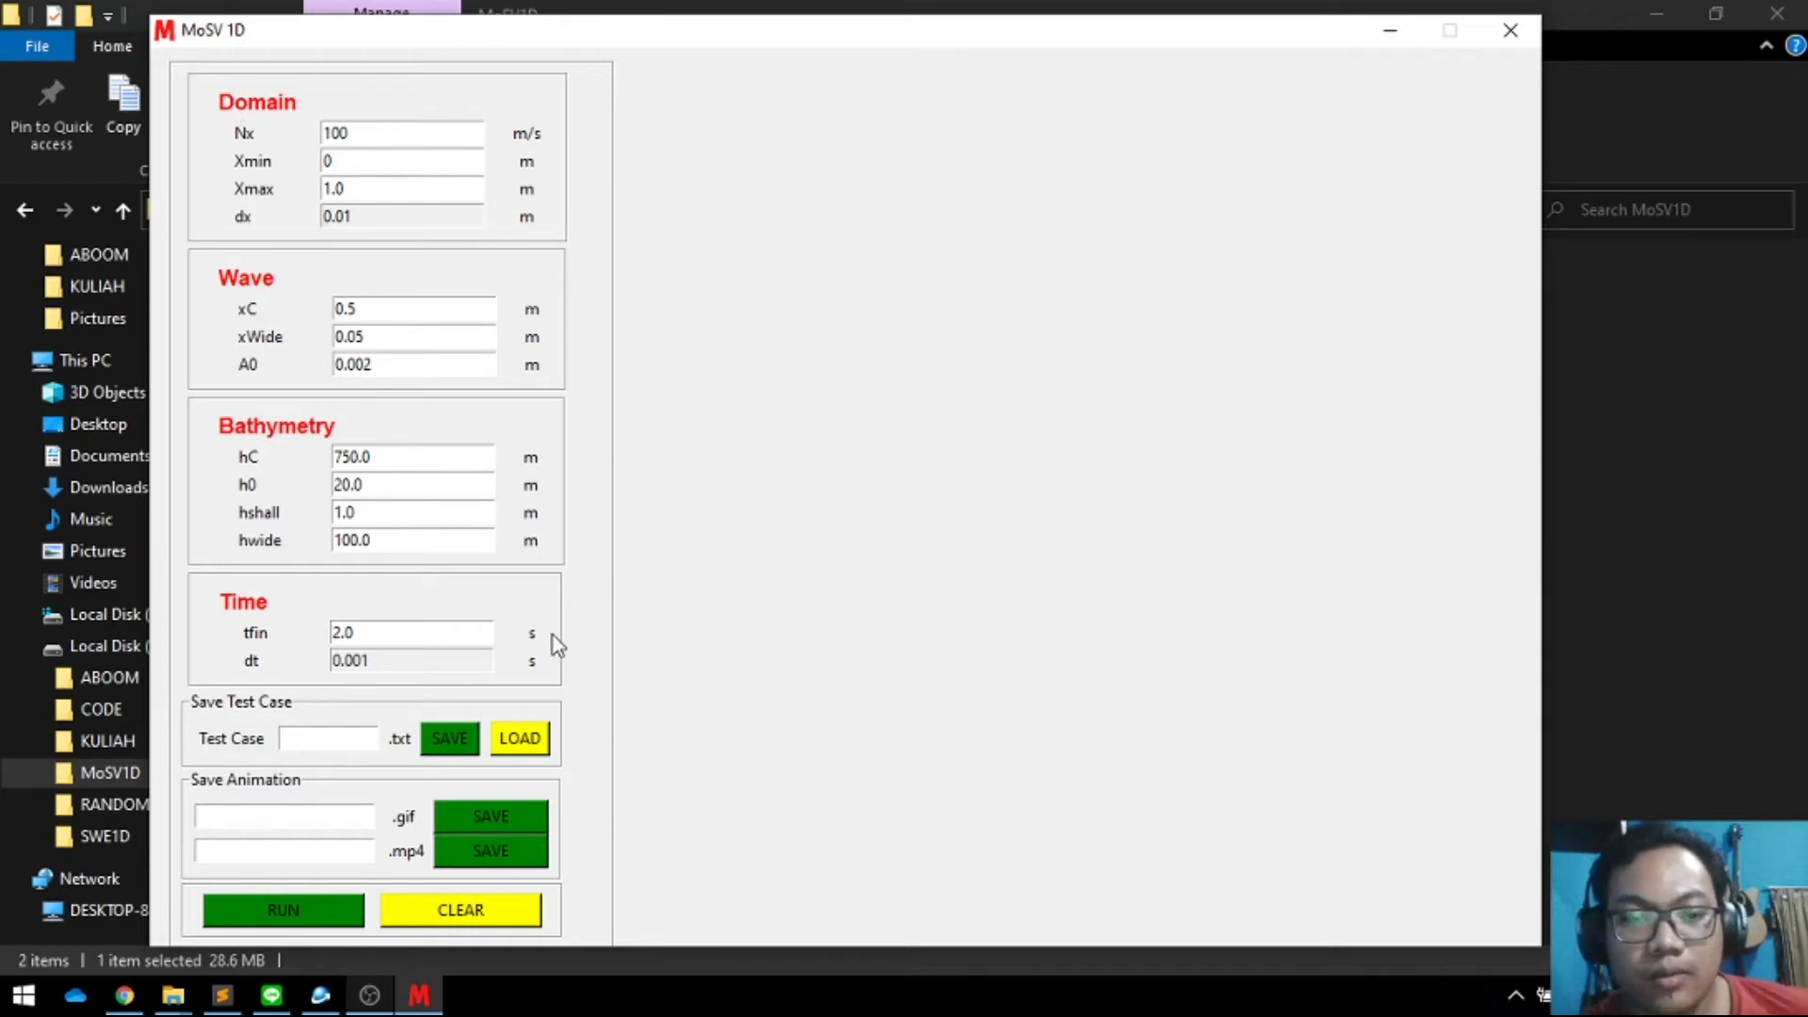
# Step: Save the current parameters as test case Animasi_1 and check for its text file among the loadable test cases
pyautogui.click(341, 733)
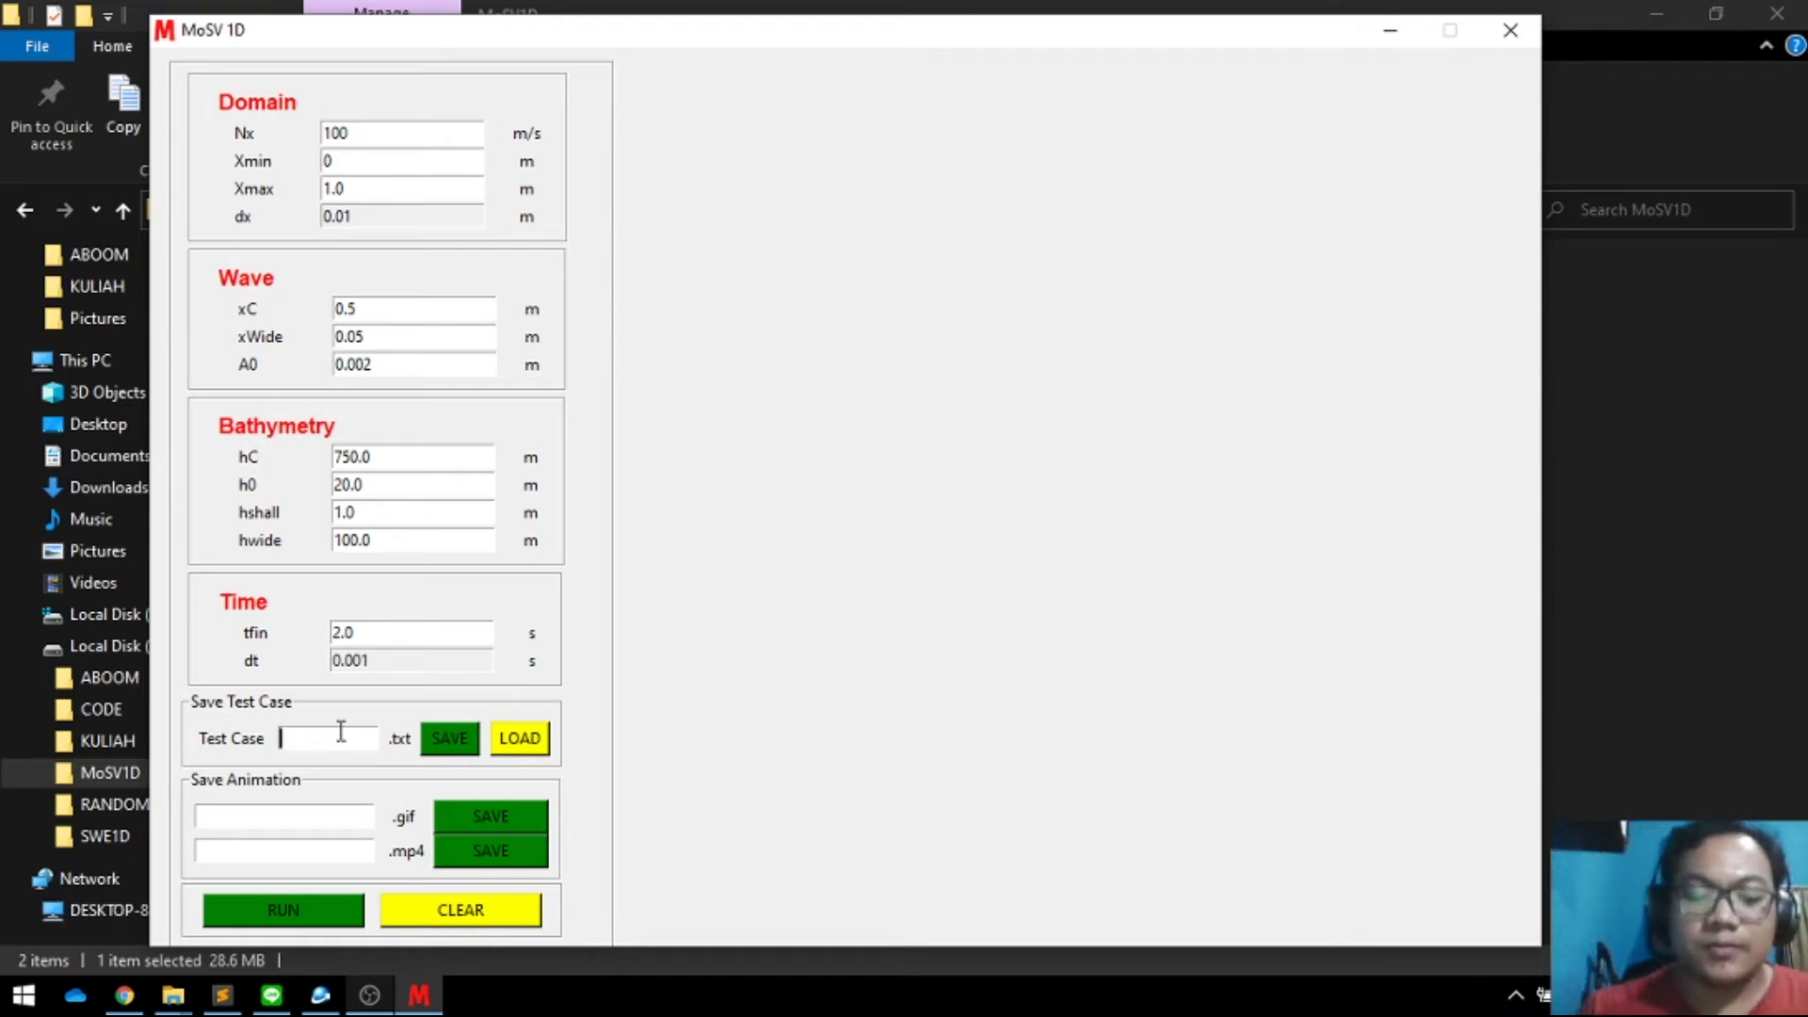
pyautogui.write('Ani')
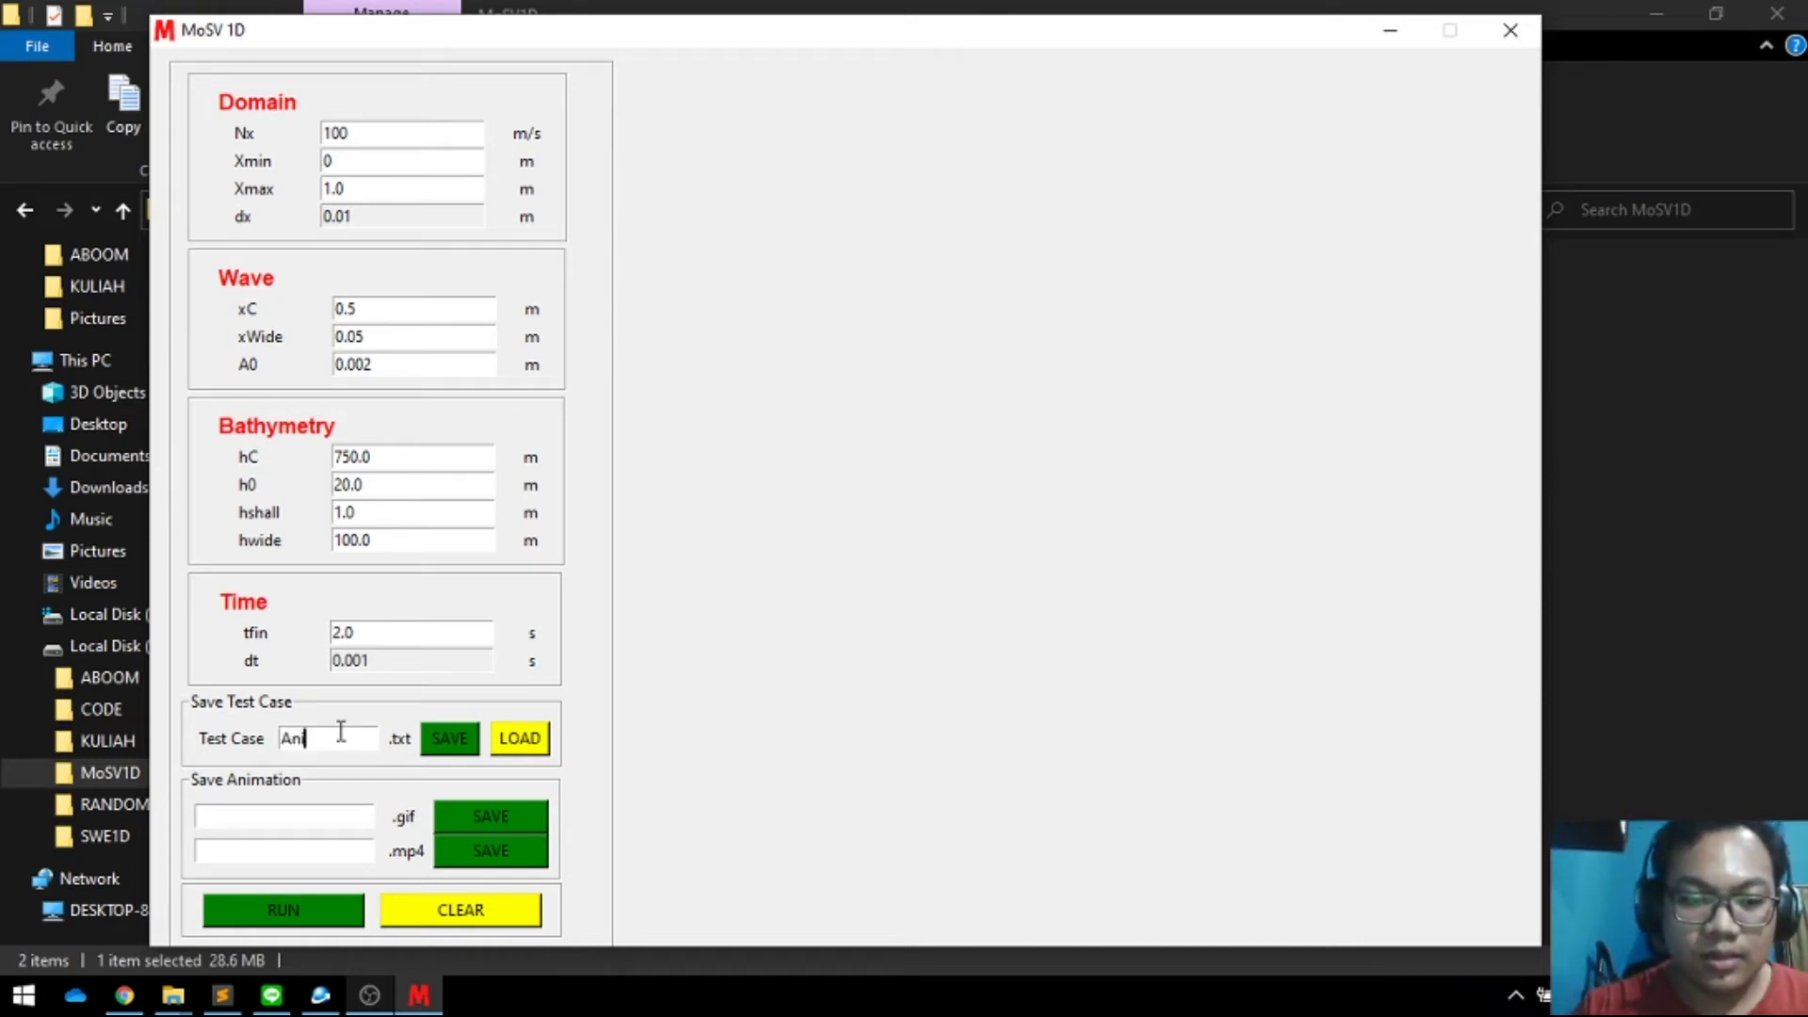
pyautogui.write('masi_1')
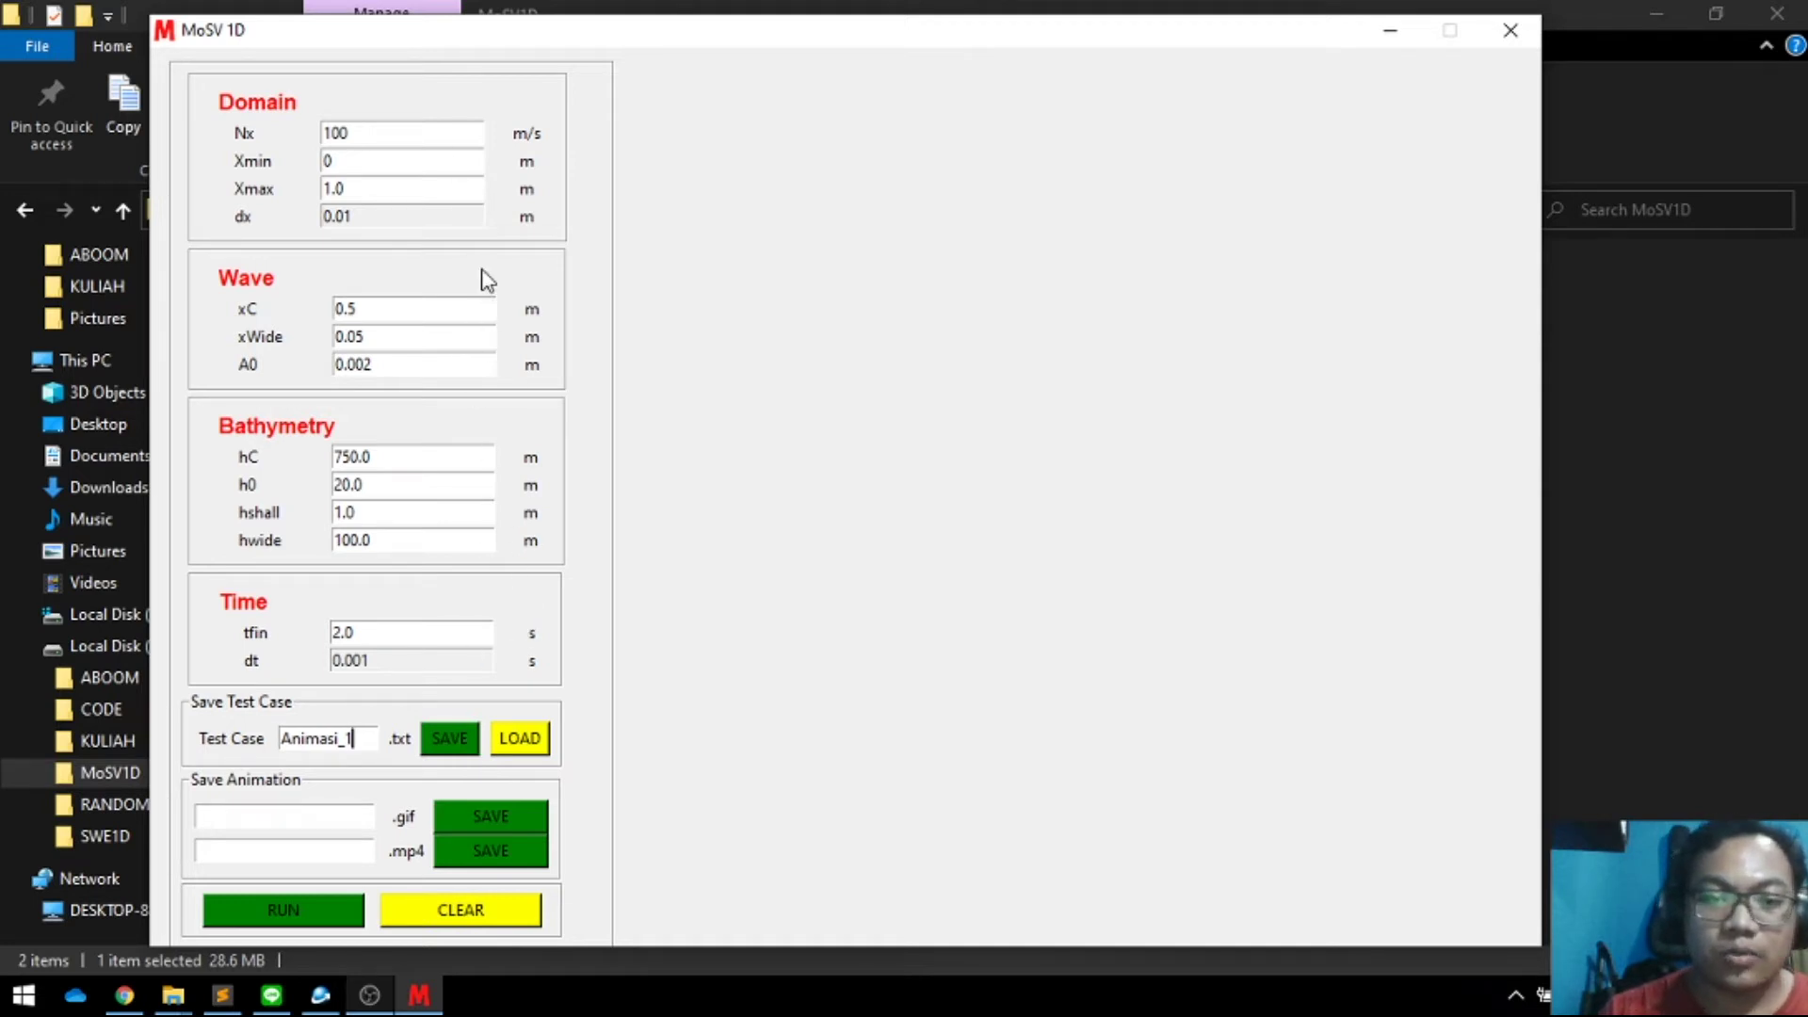
pyautogui.click(521, 739)
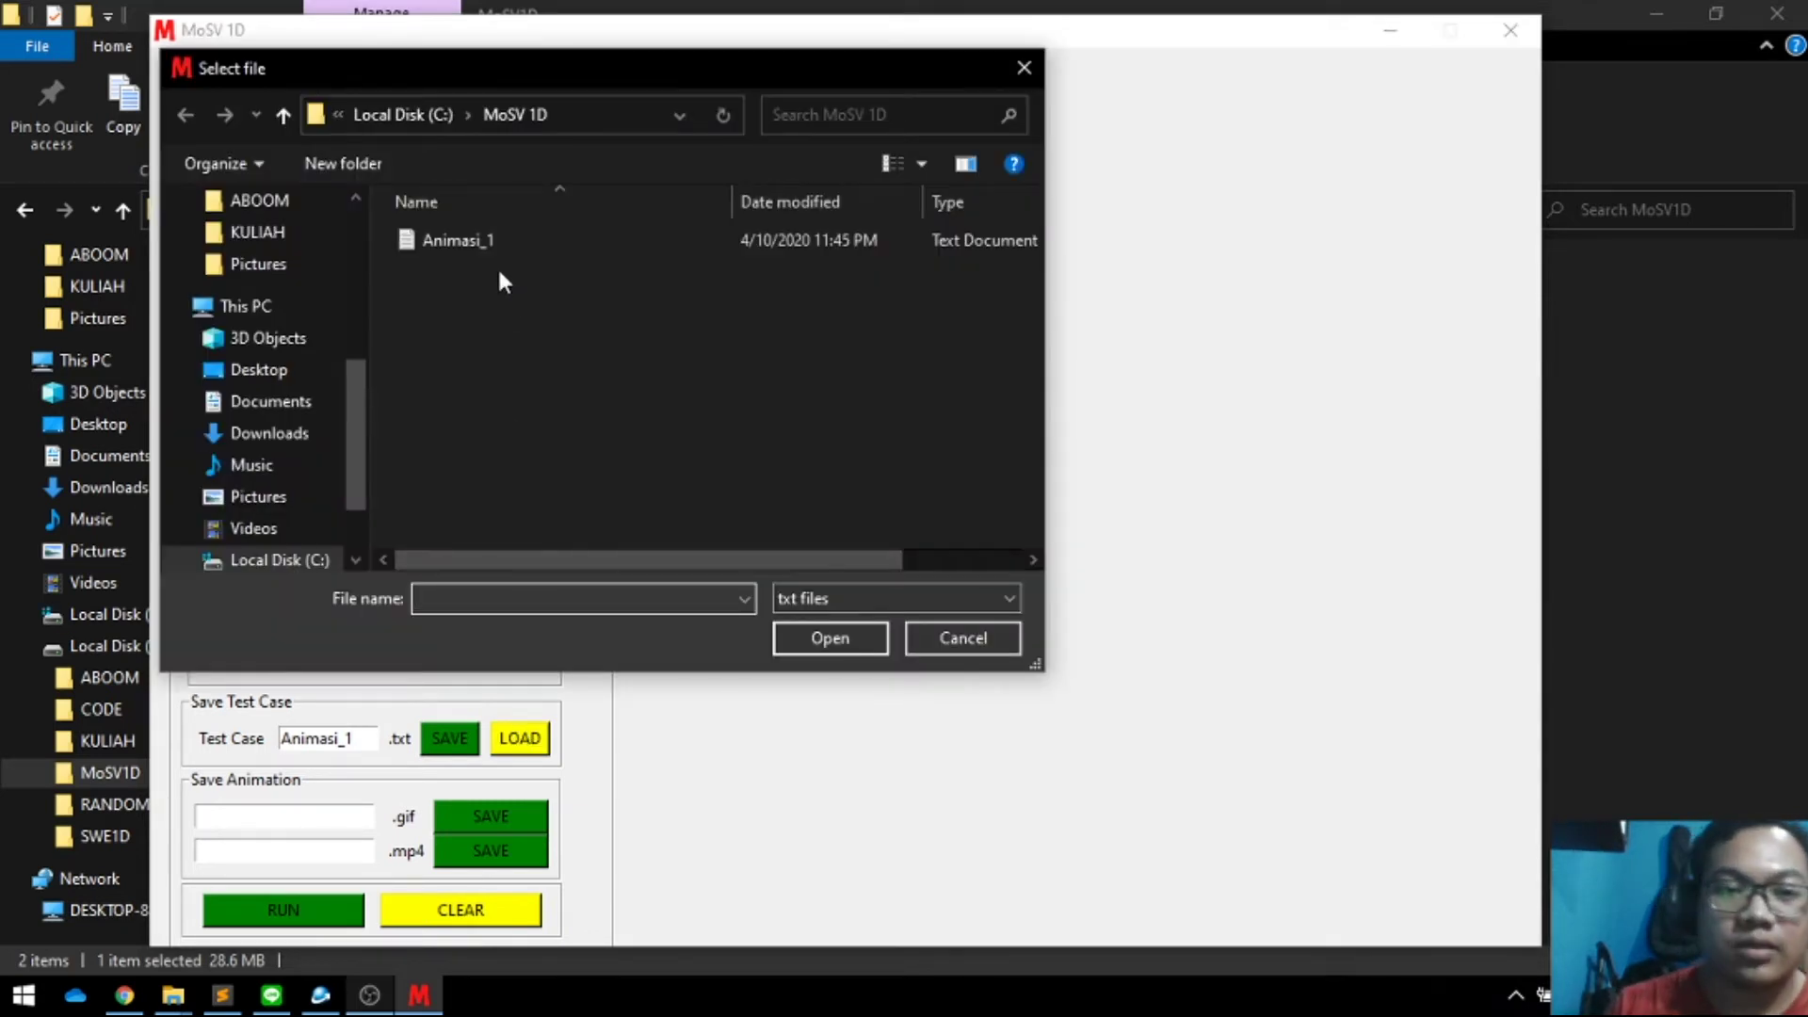
pyautogui.click(963, 639)
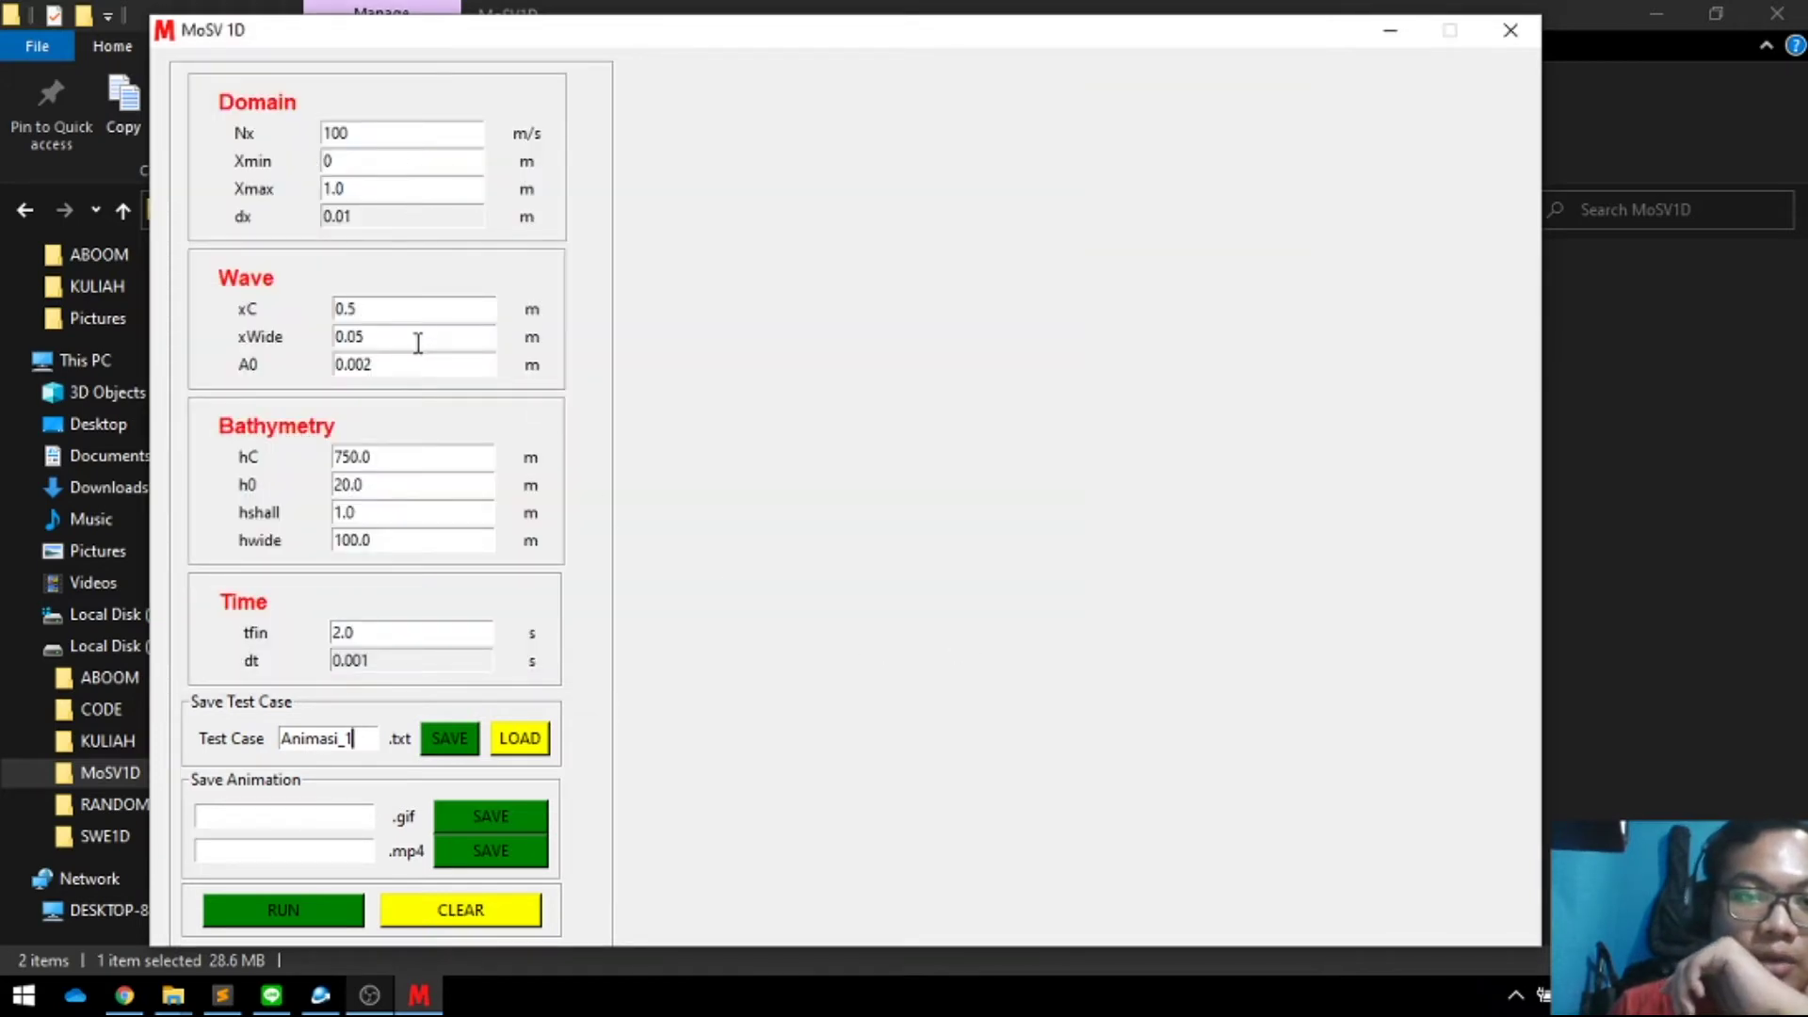
# Step: Set the domain parameters Nx to 1000, Xmin to 0.5 m and Xmax to 1.05 m
pyautogui.click(408, 137)
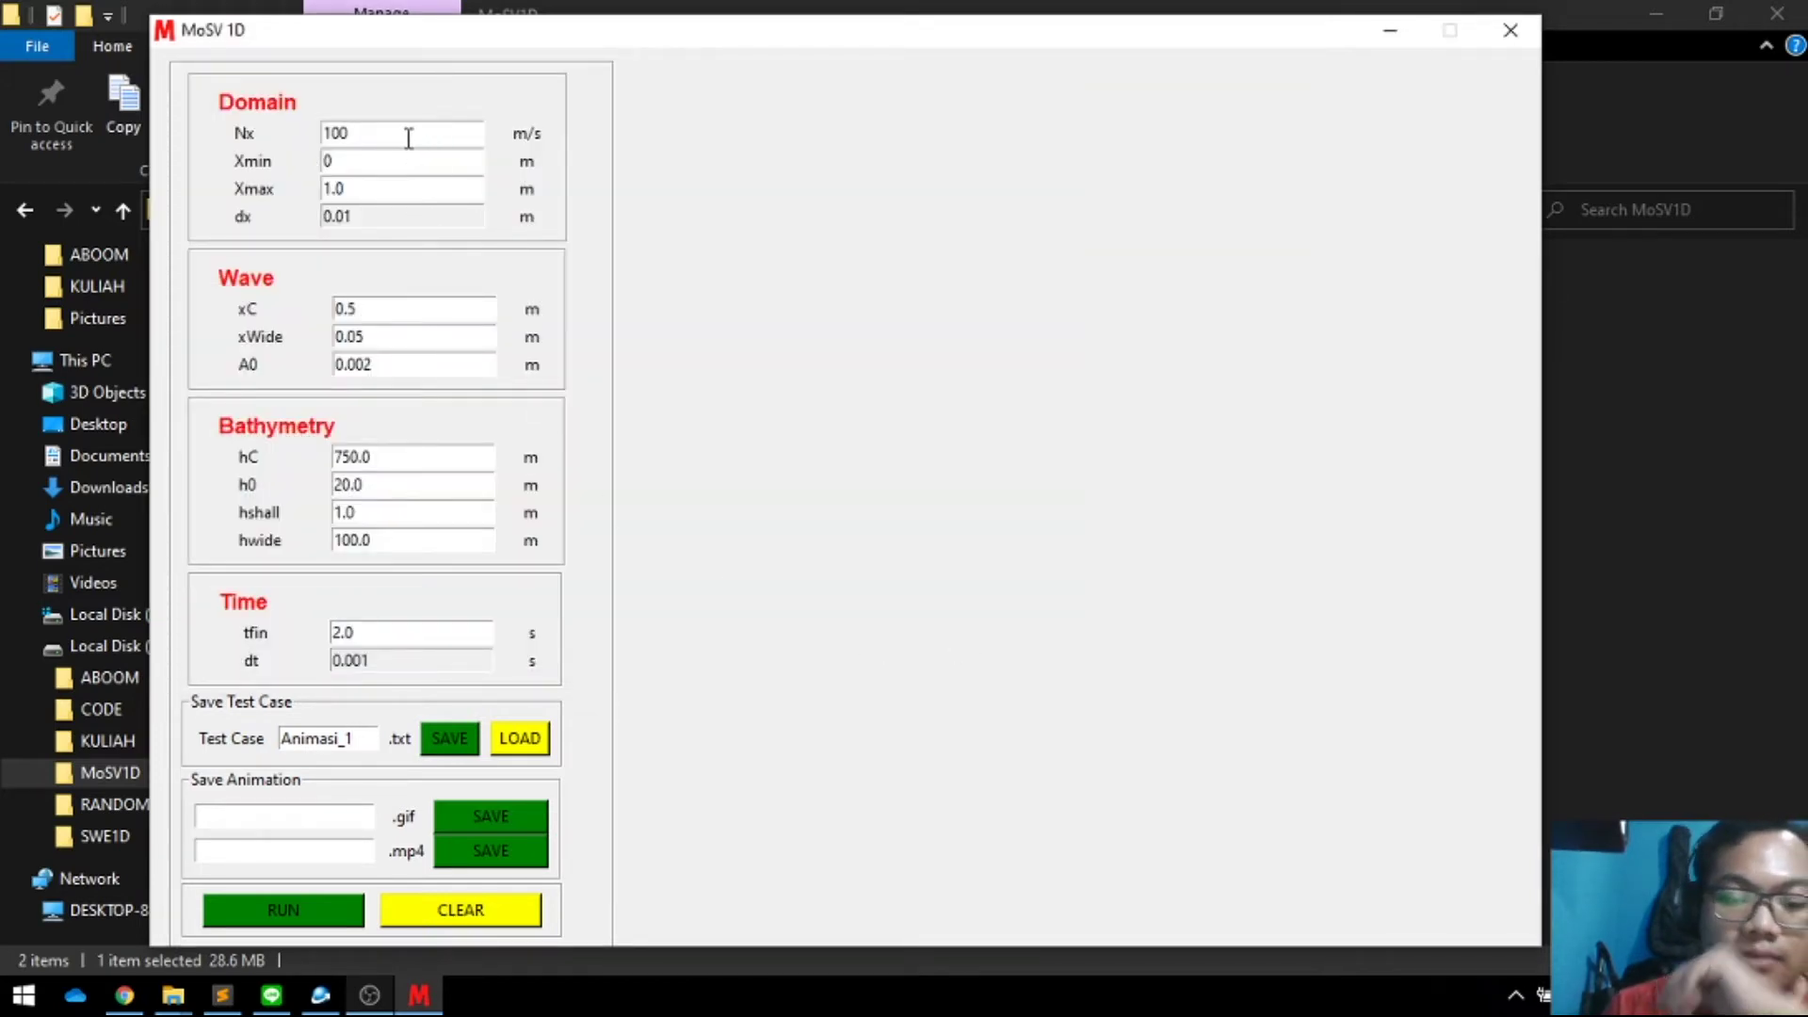
pyautogui.write('0')
pyautogui.press('Tab')
pyautogui.write('0.5')
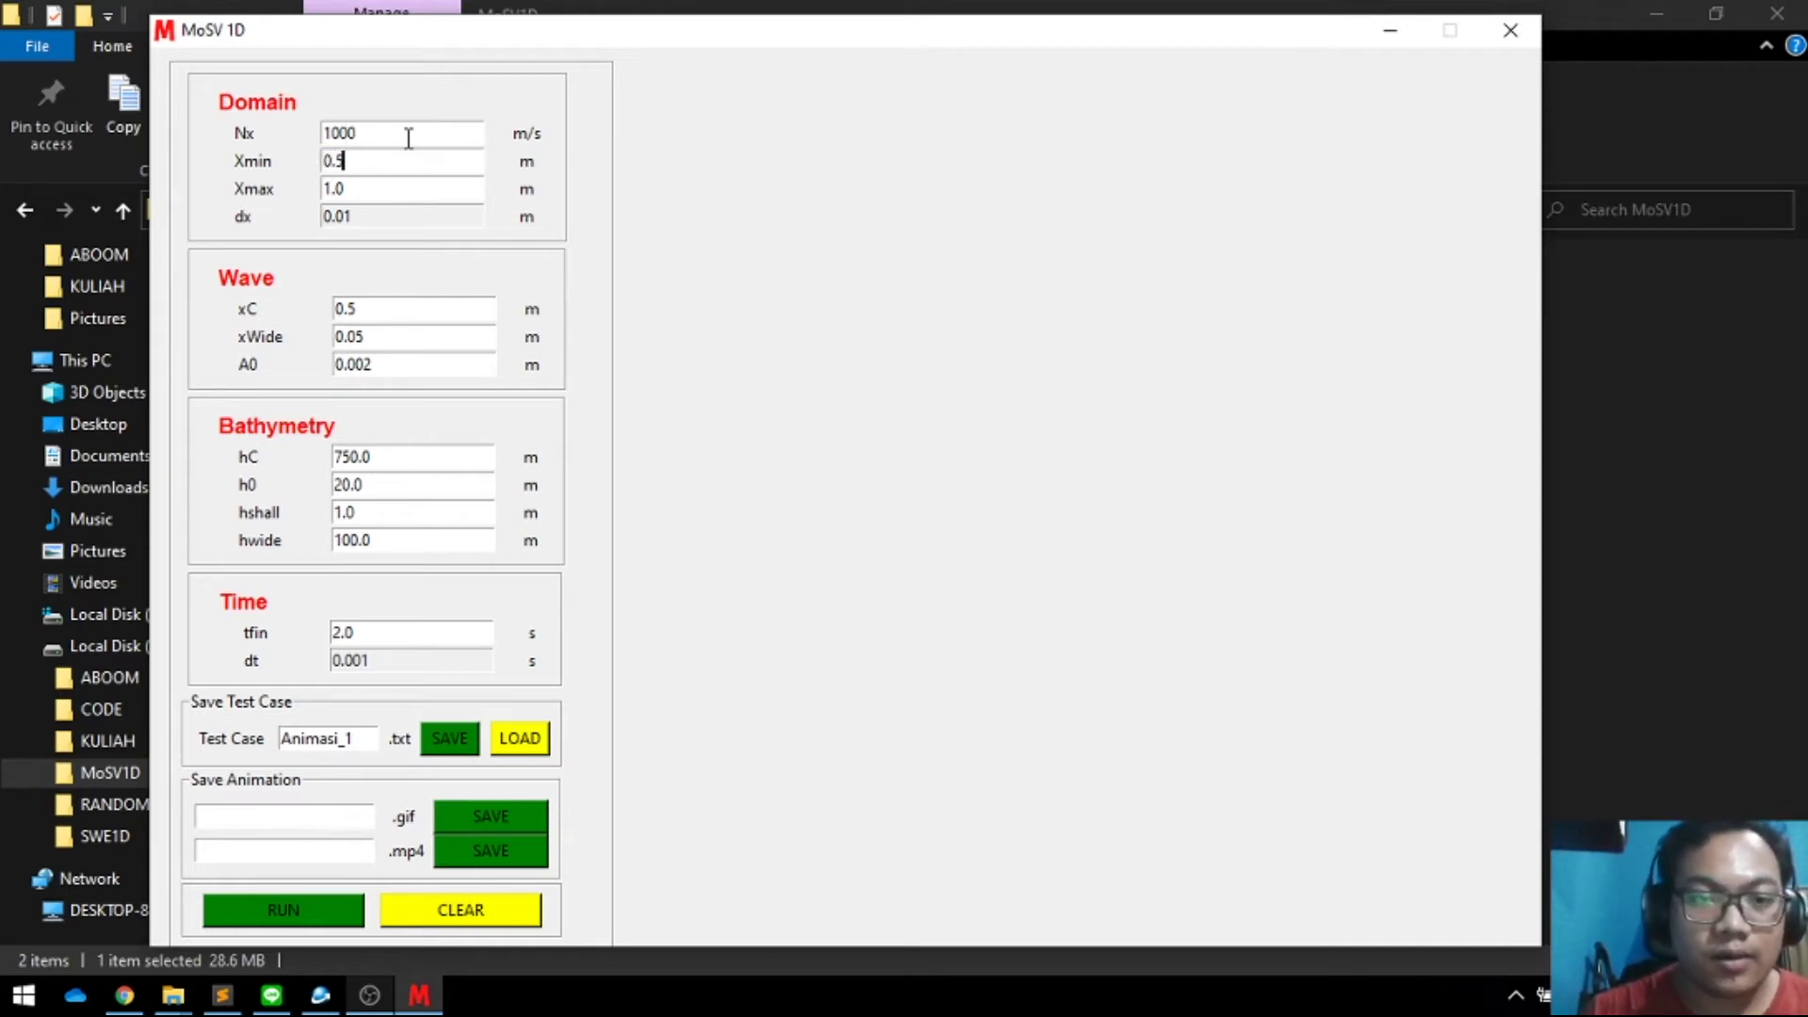
pyautogui.press('Tab')
pyautogui.write('1.05')
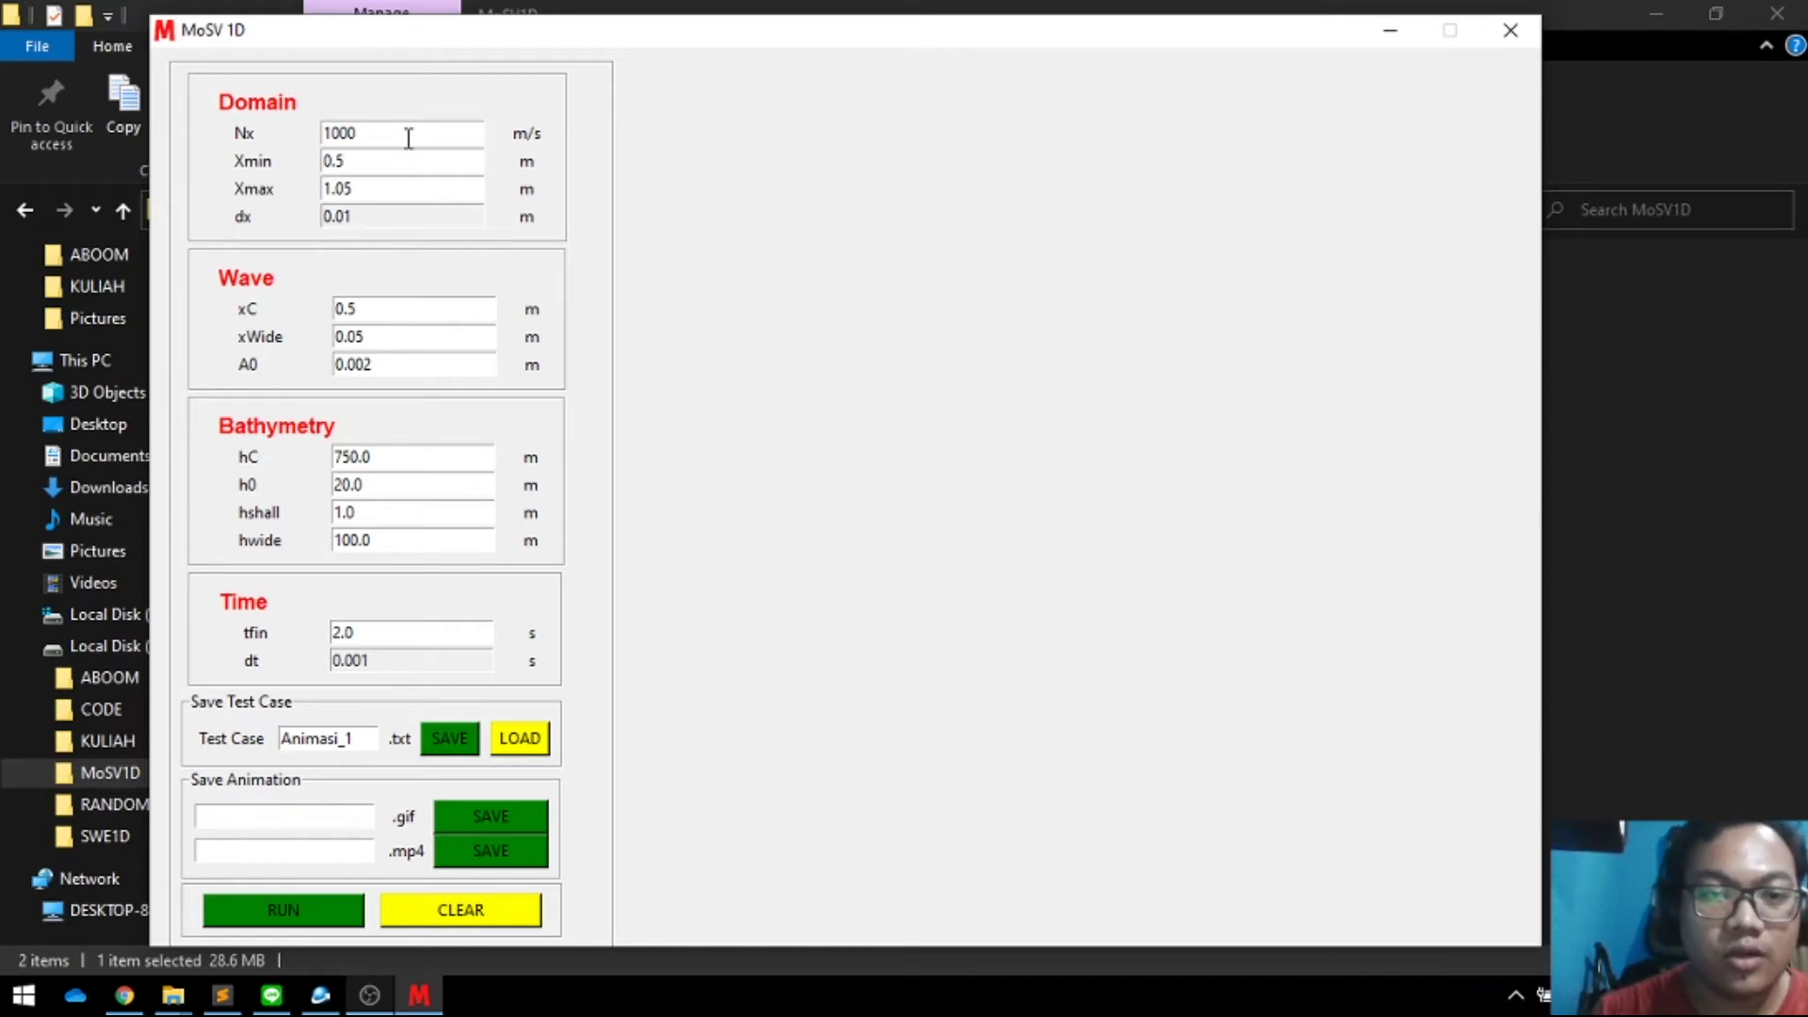
# Step: Load the saved Animasi_1 test case to restore its parameters
pyautogui.click(526, 744)
pyautogui.click(496, 241)
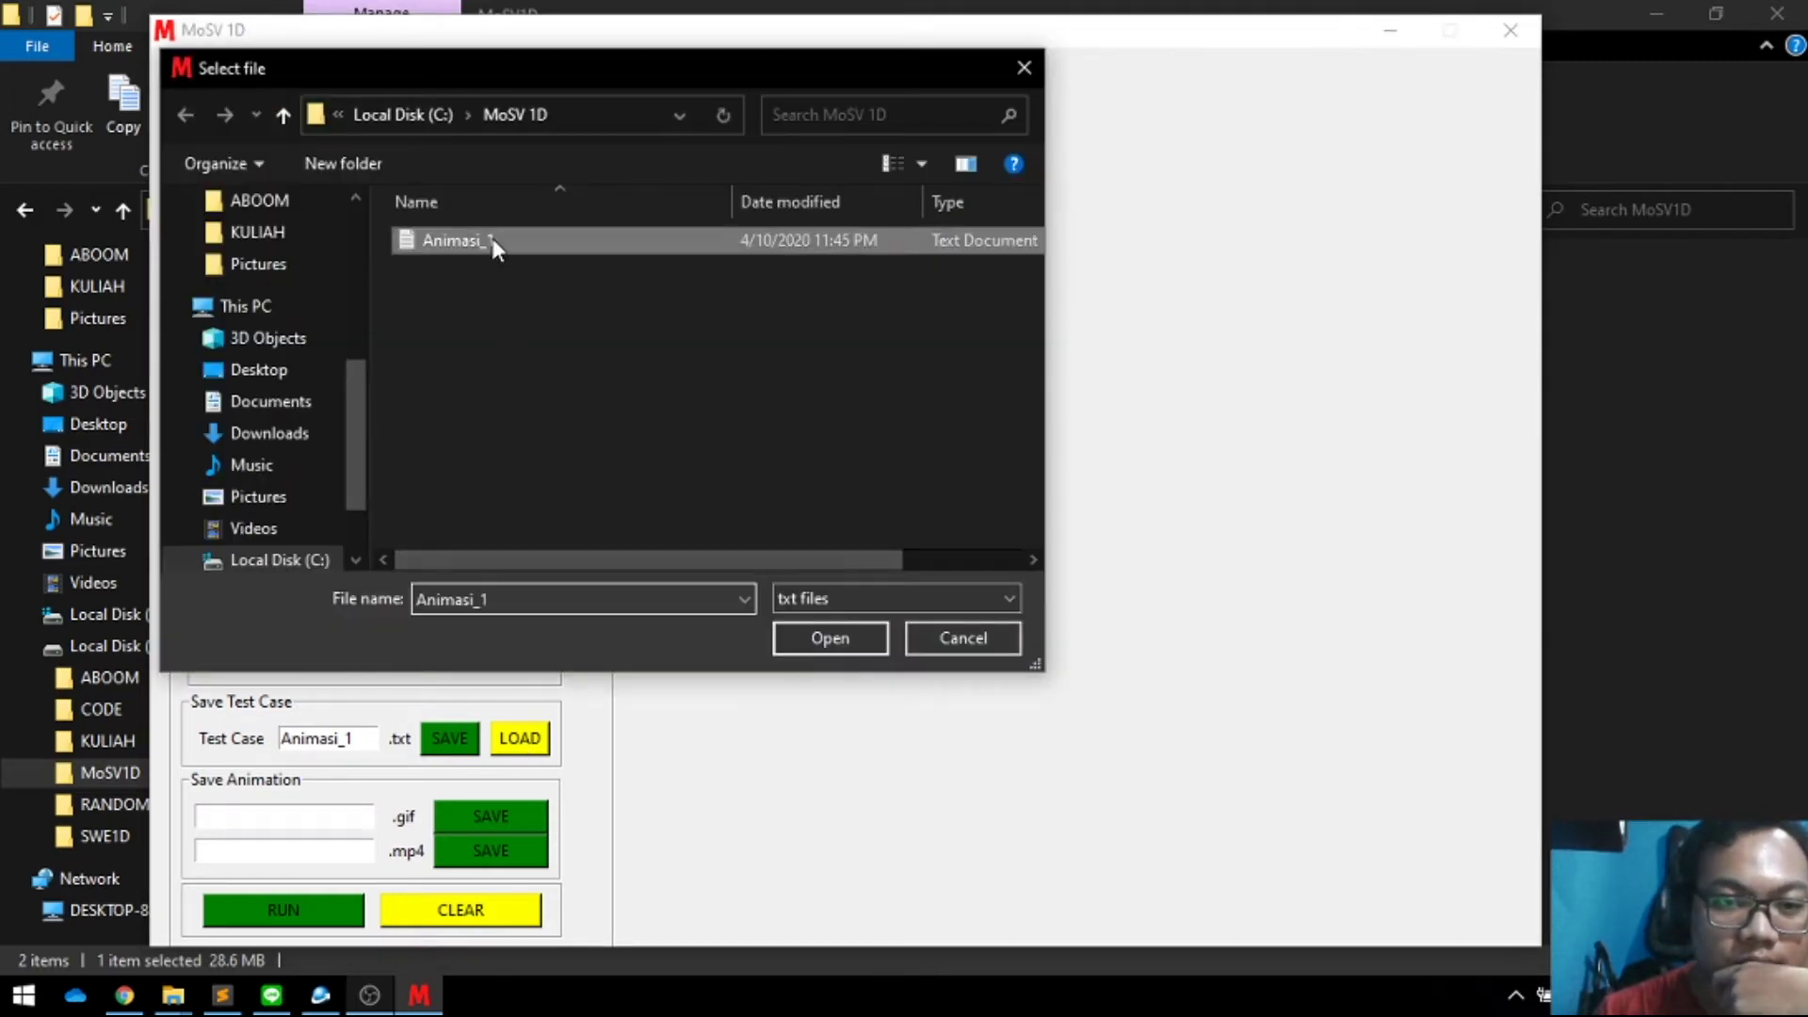
pyautogui.click(841, 630)
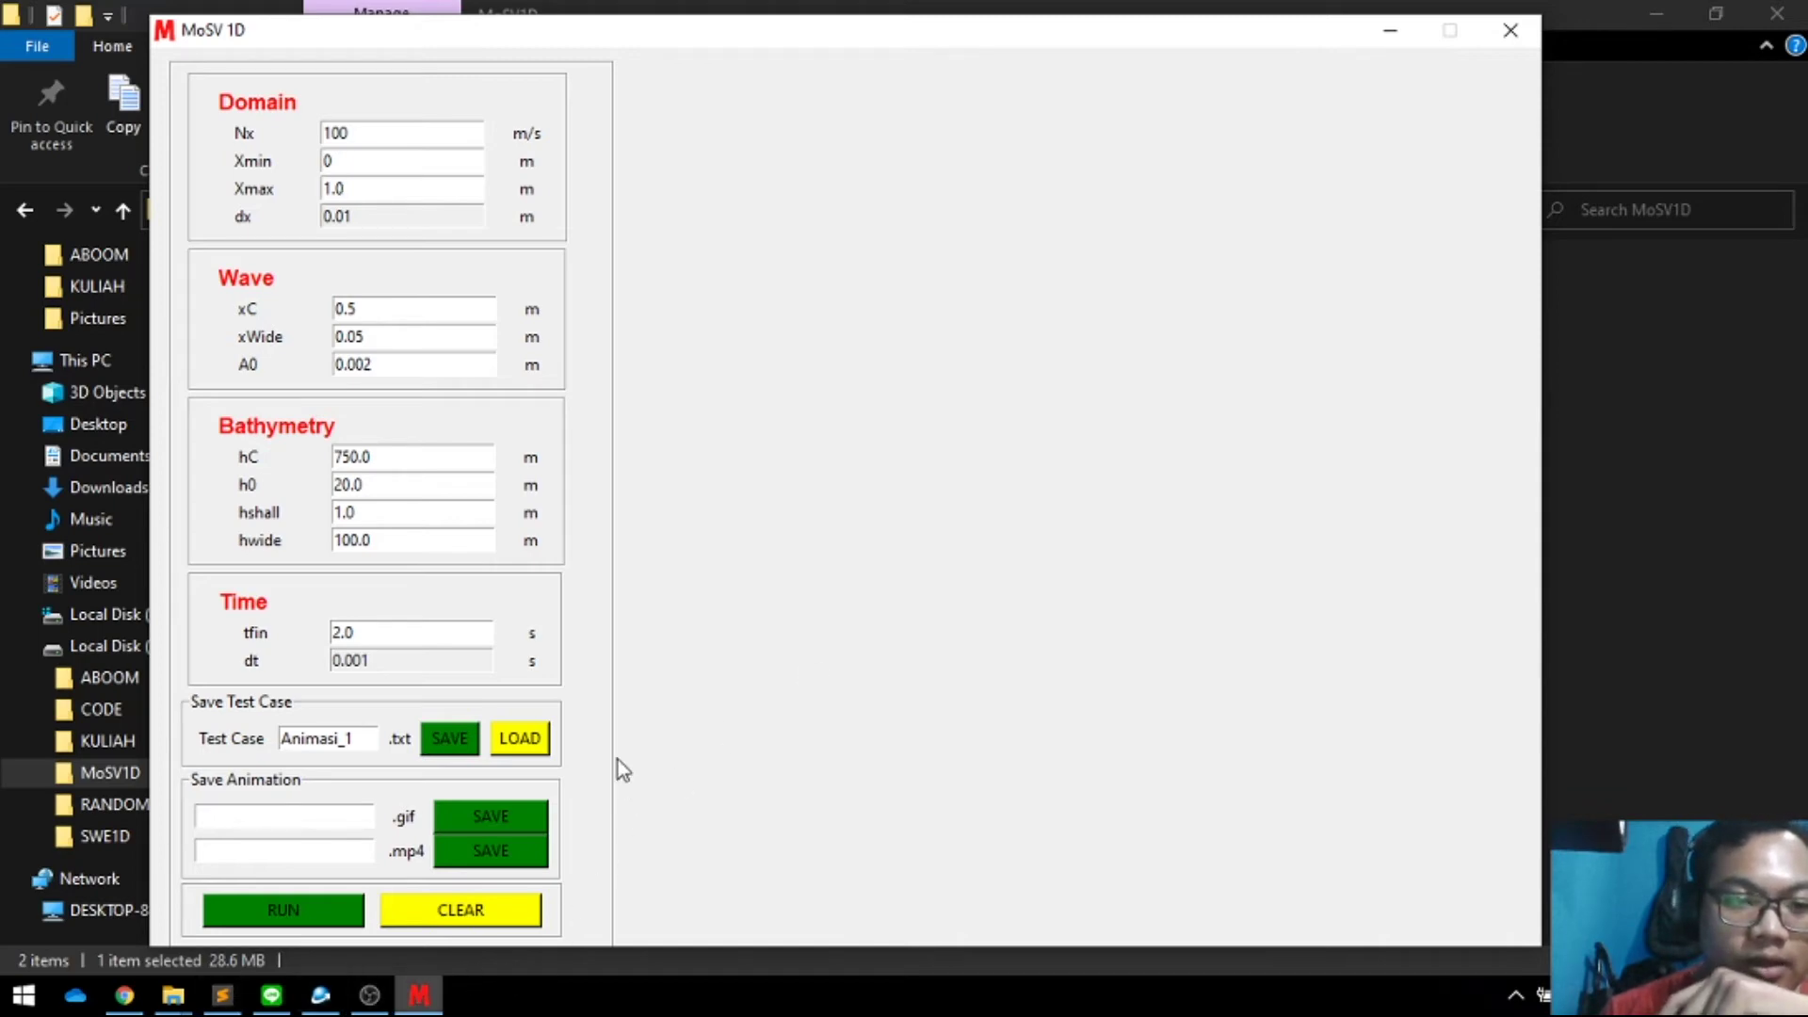
# Step: Switch to File Explorer and open the MoSV 1D folder on Local Disk (C:) in a new window
pyautogui.click(174, 999)
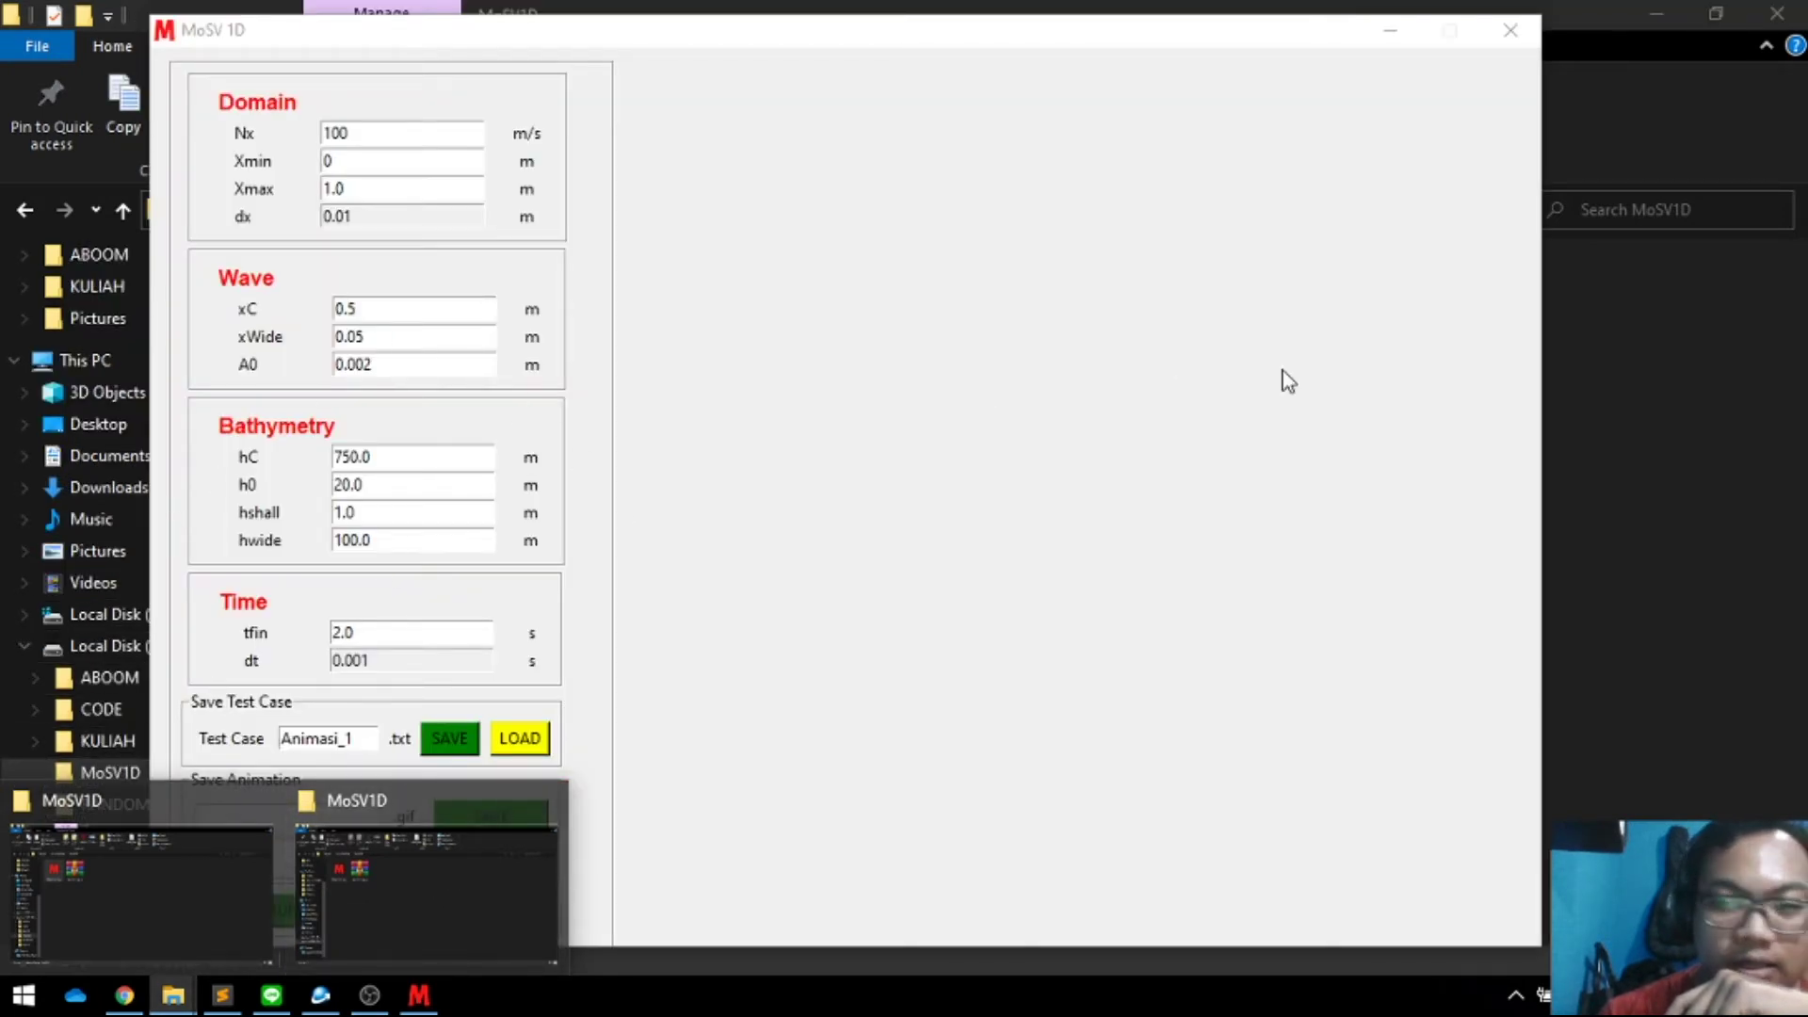
pyautogui.click(1738, 292)
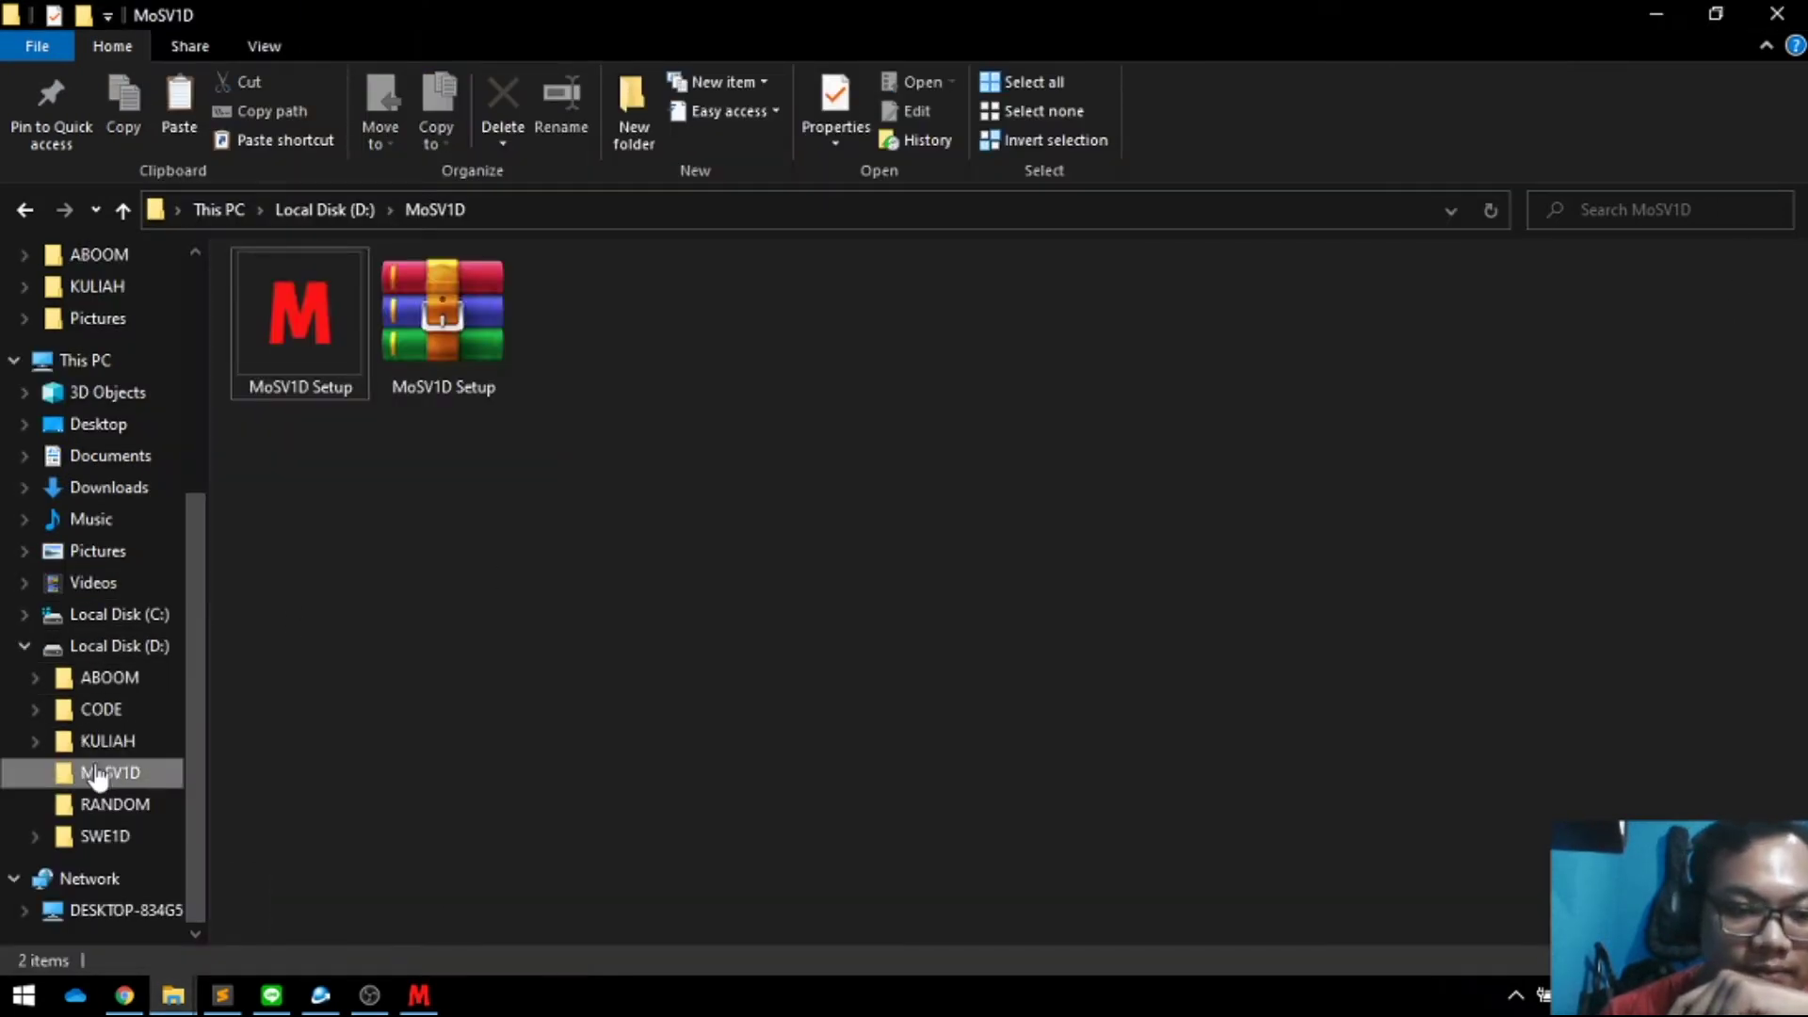
pyautogui.rightClick(108, 627)
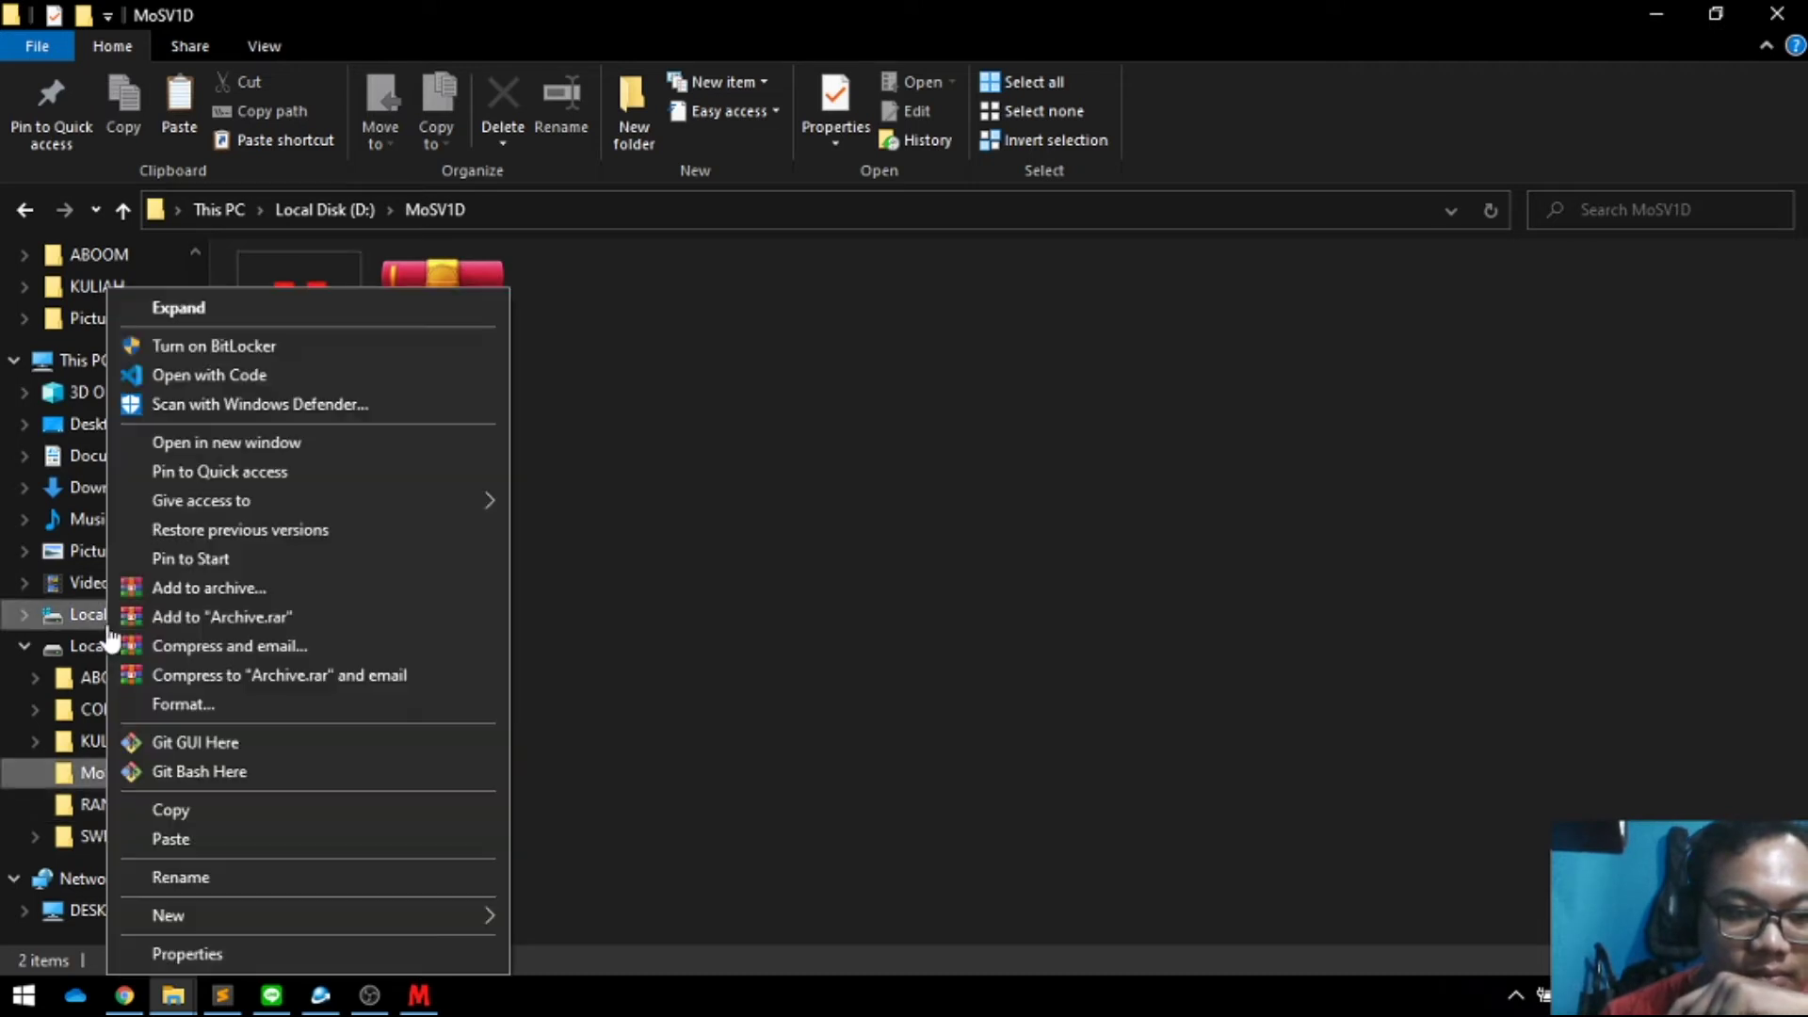
pyautogui.click(241, 442)
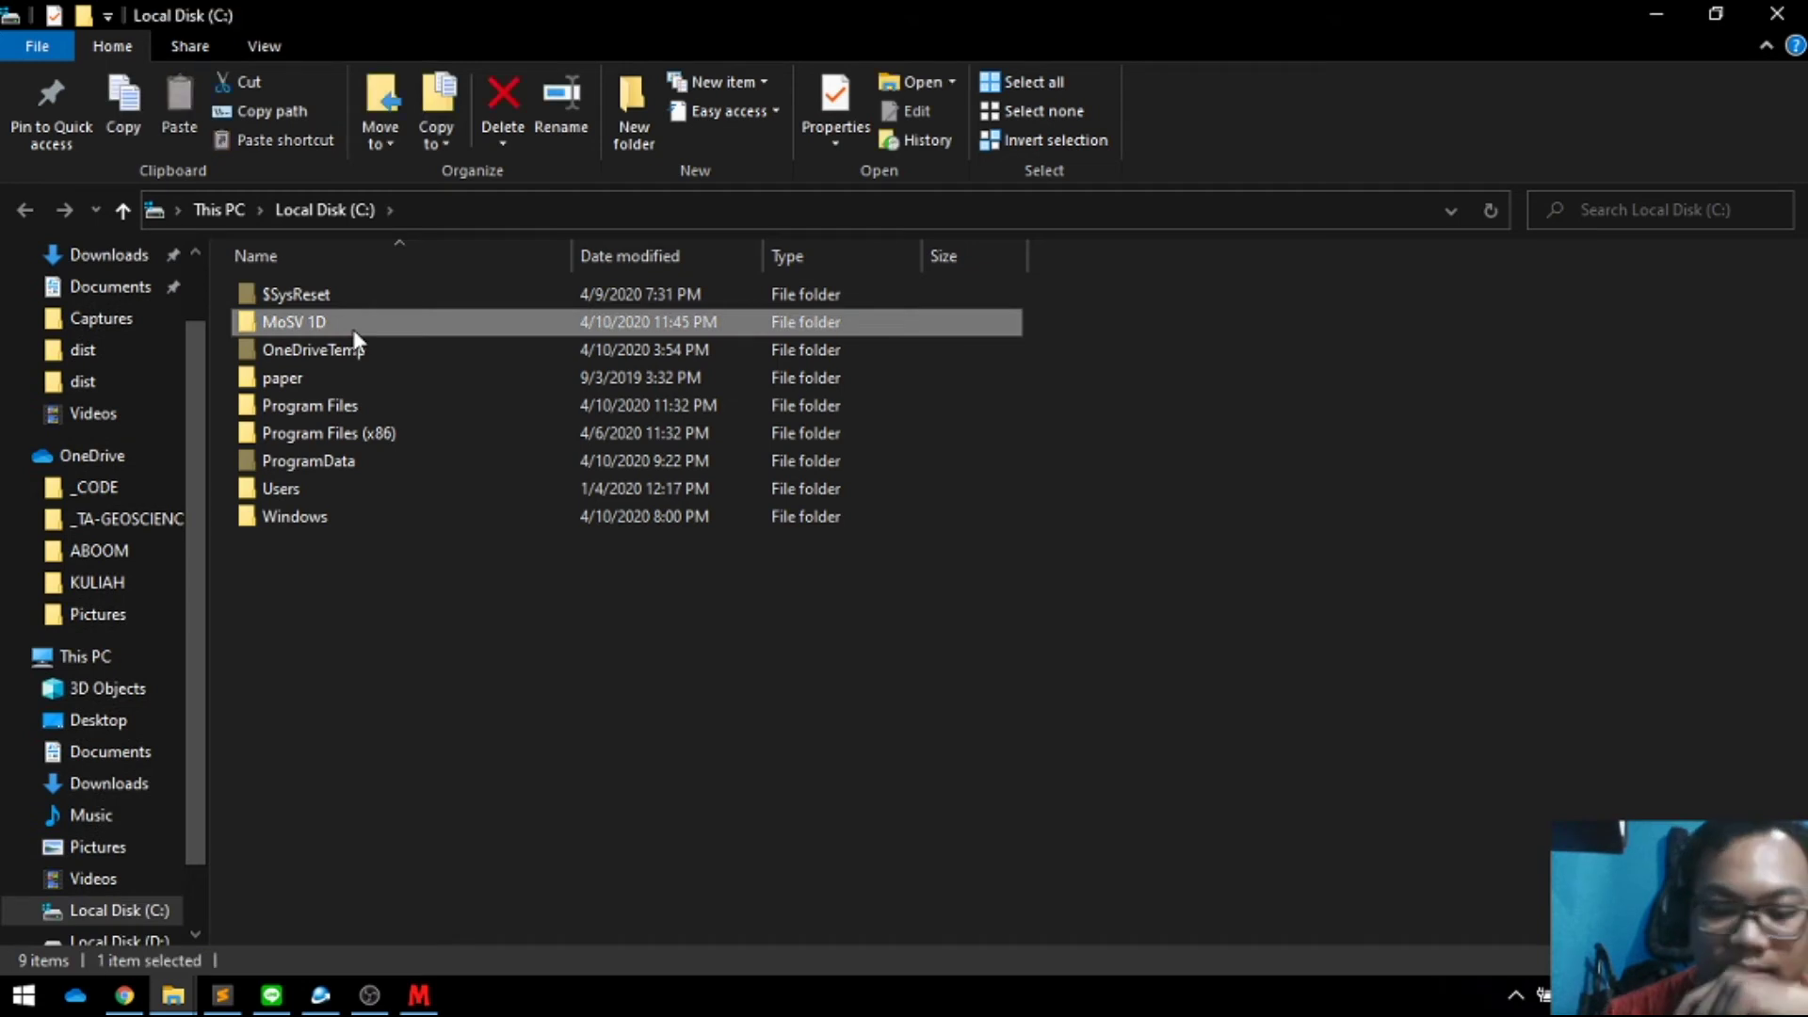
pyautogui.doubleClick(354, 325)
# Step: Open the Animasi_1 text file in Notepad and widen its window to show the full line of values
pyautogui.click(352, 325)
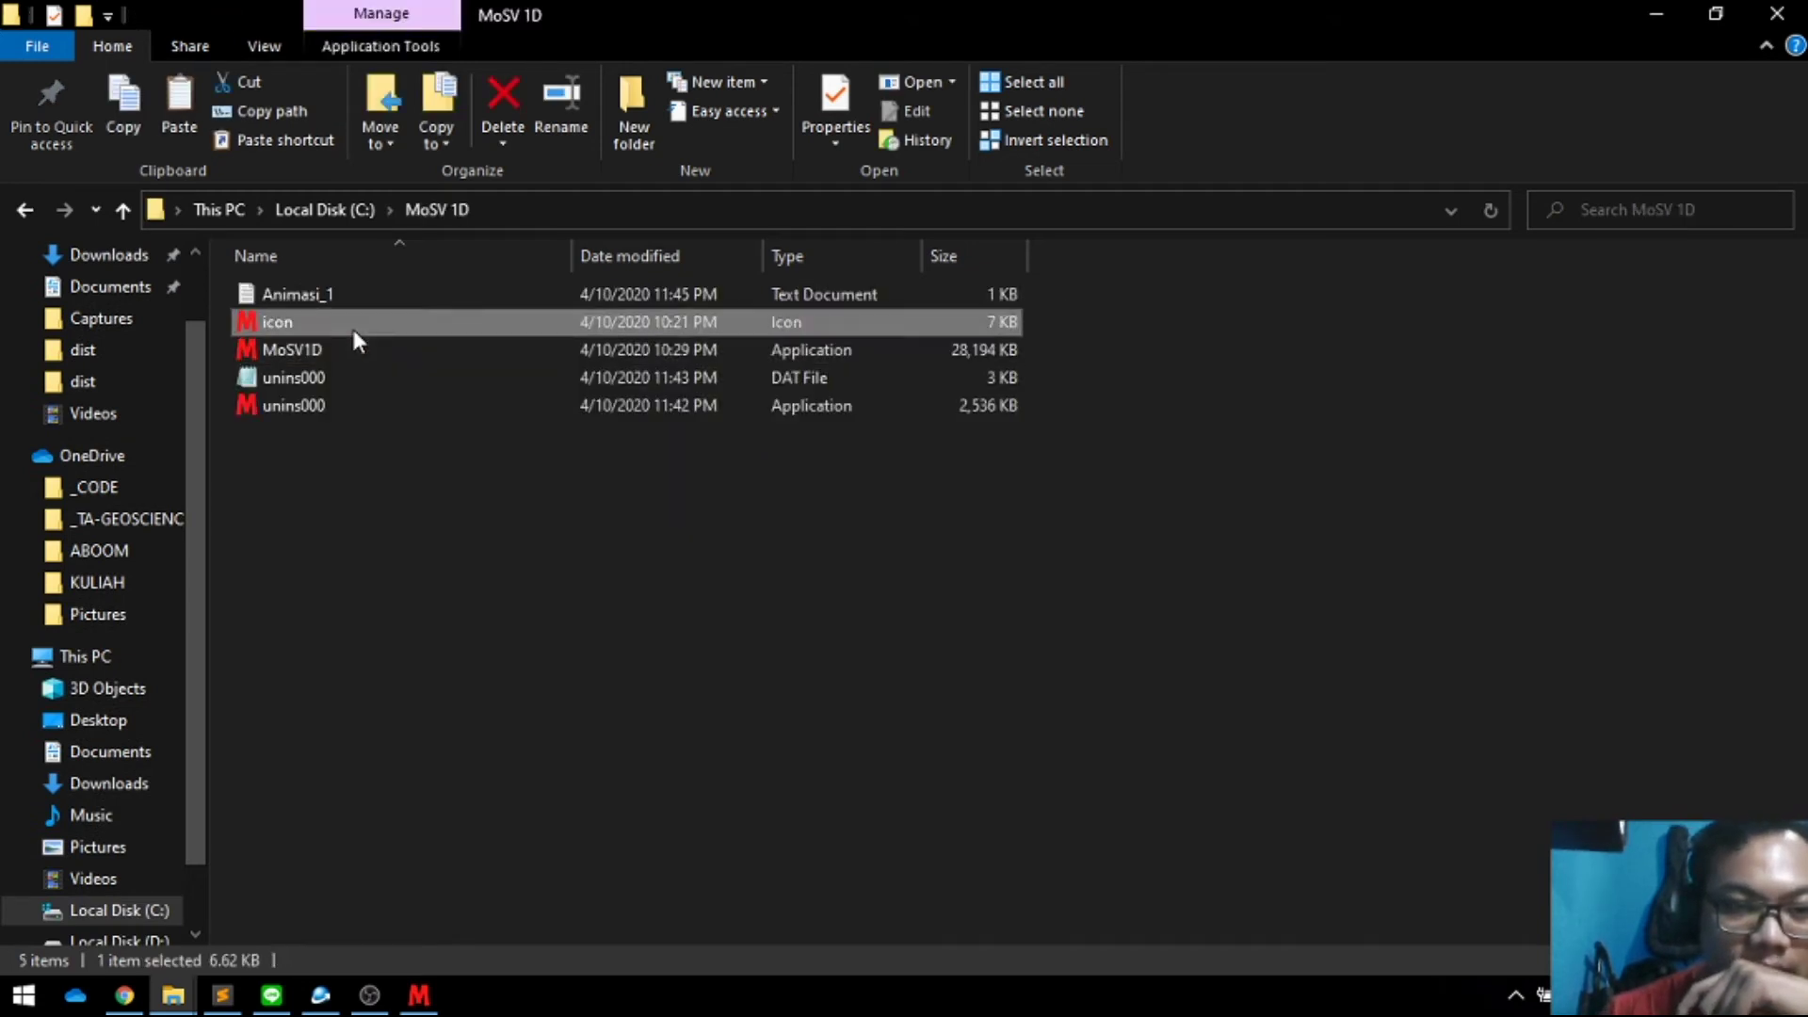
pyautogui.press('Up')
pyautogui.press('Return')
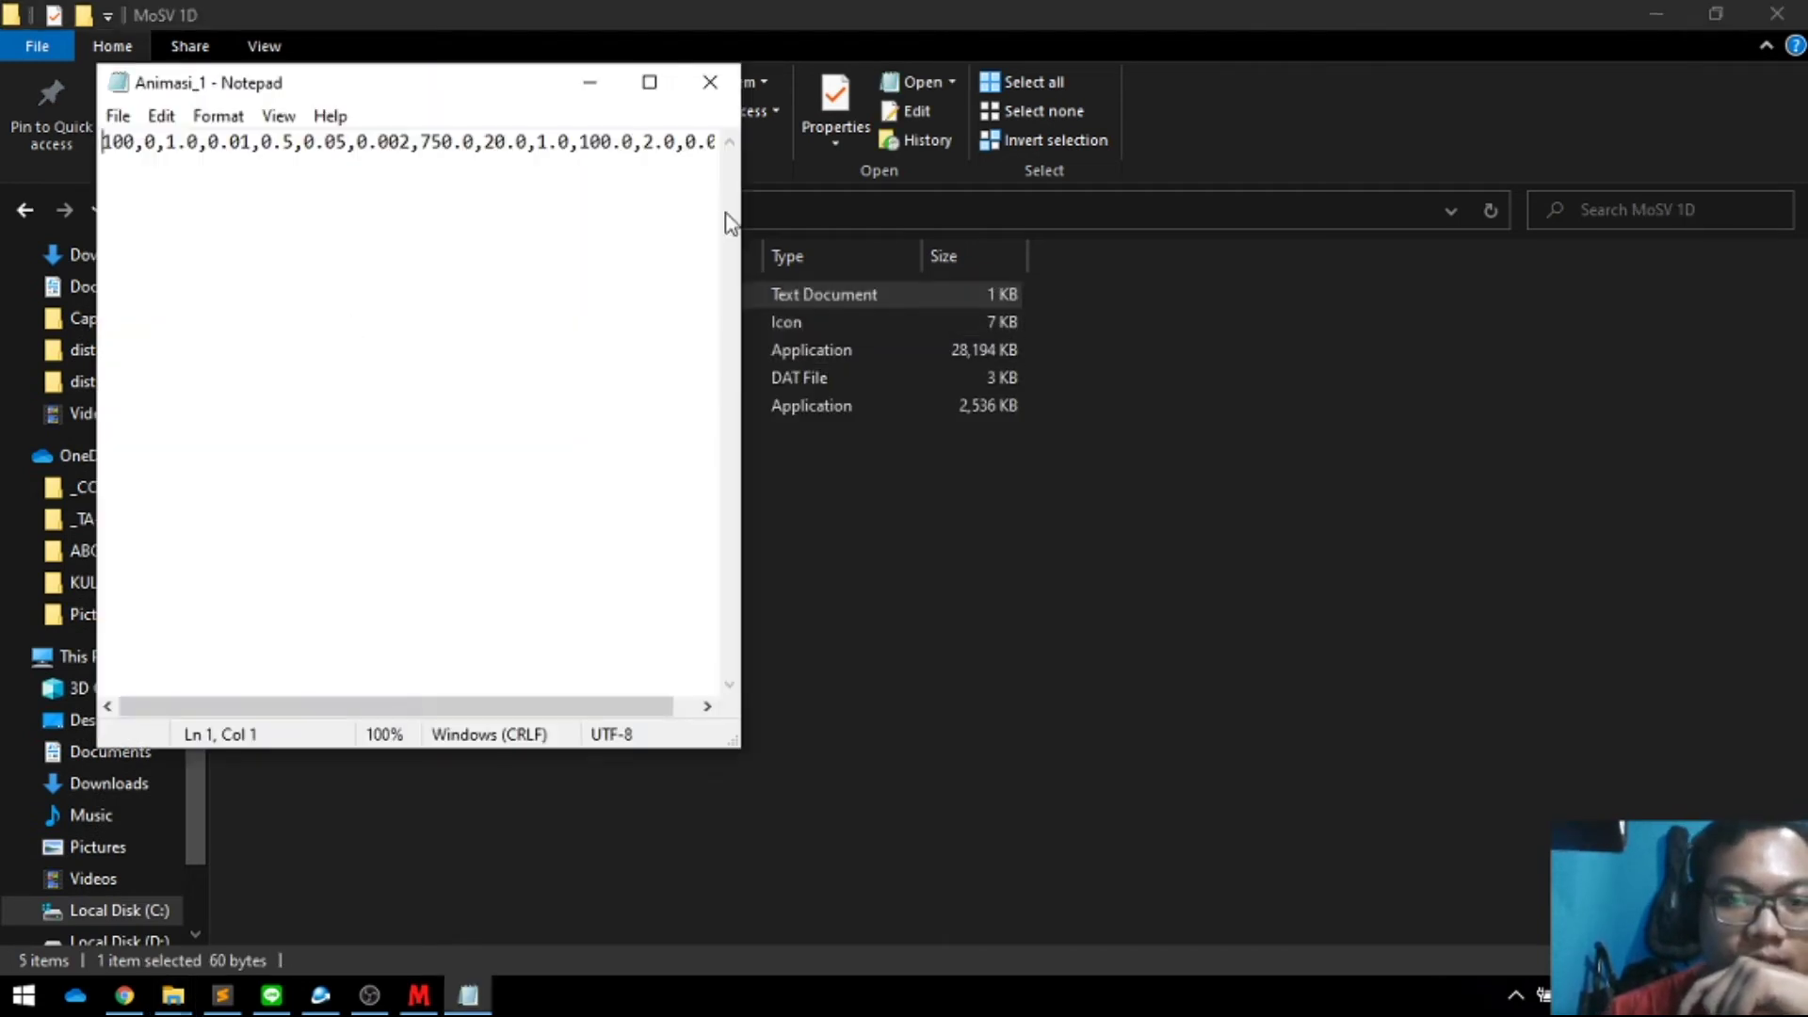
pyautogui.moveTo(741, 218); pyautogui.dragTo(1049, 235)
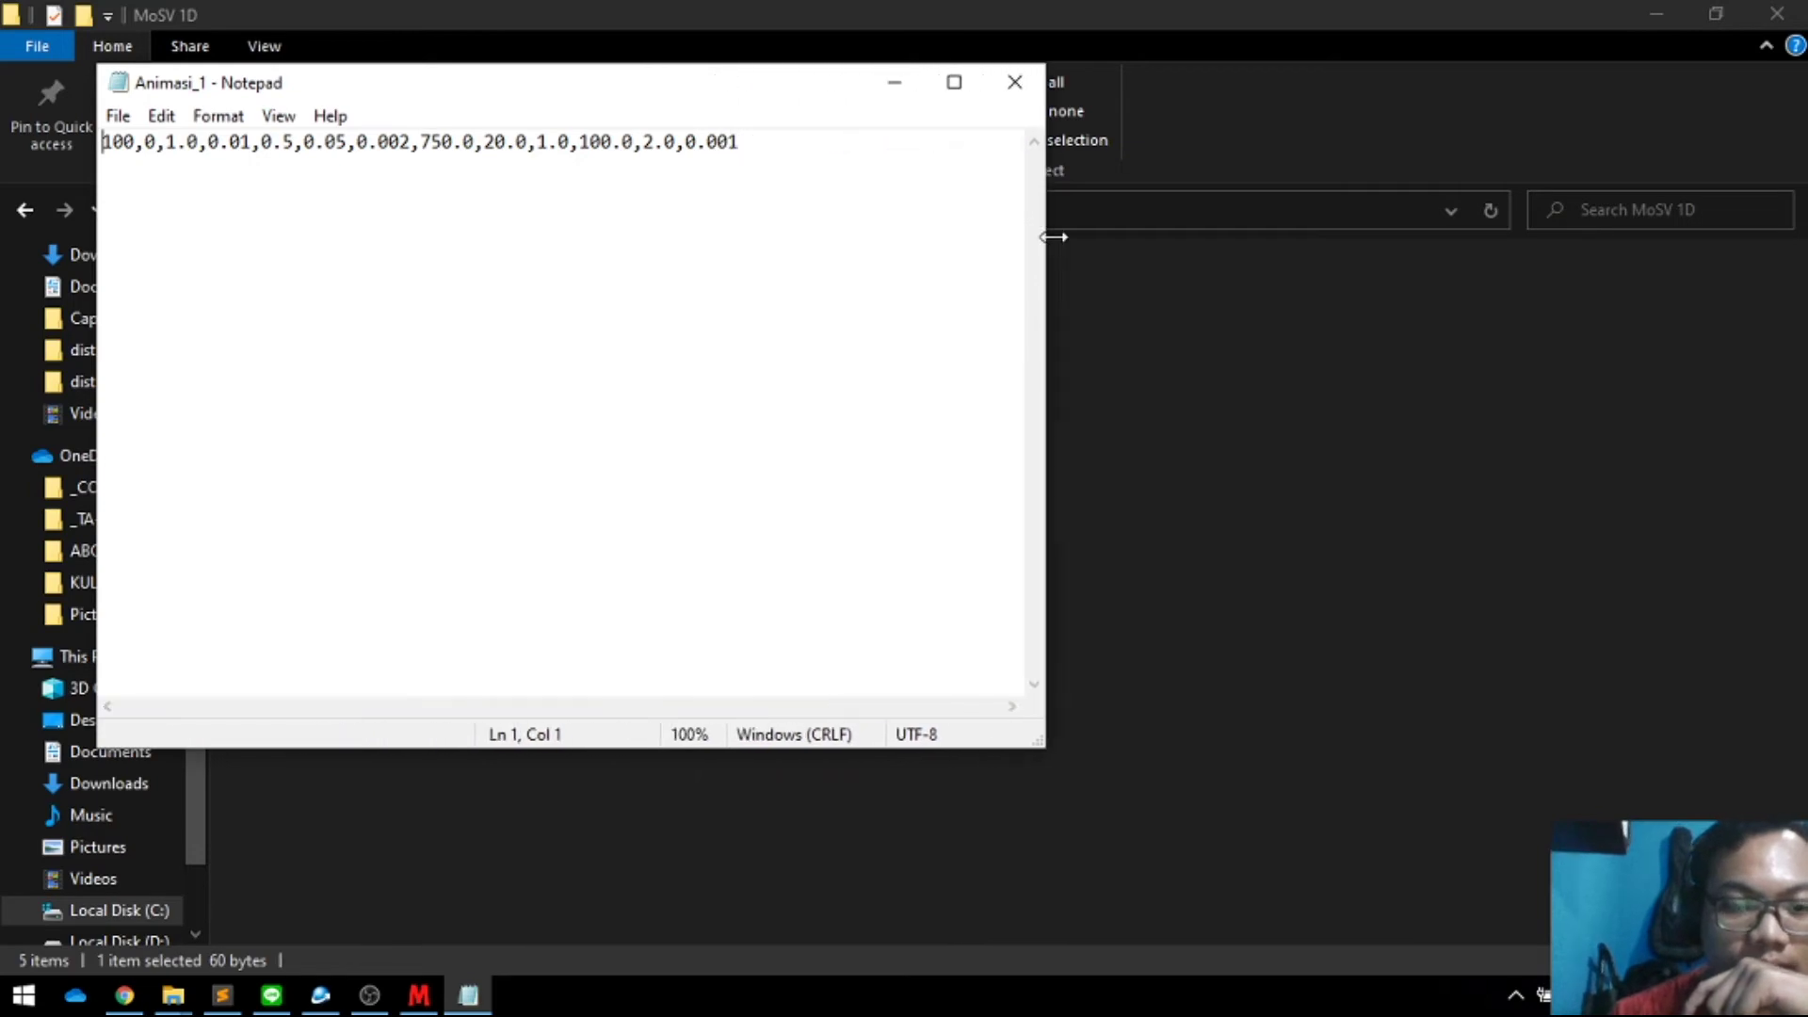
# Step: Arrange the MoSV 1D and Notepad windows side by side to compare the saved values with the parameter fields
pyautogui.click(400, 1008)
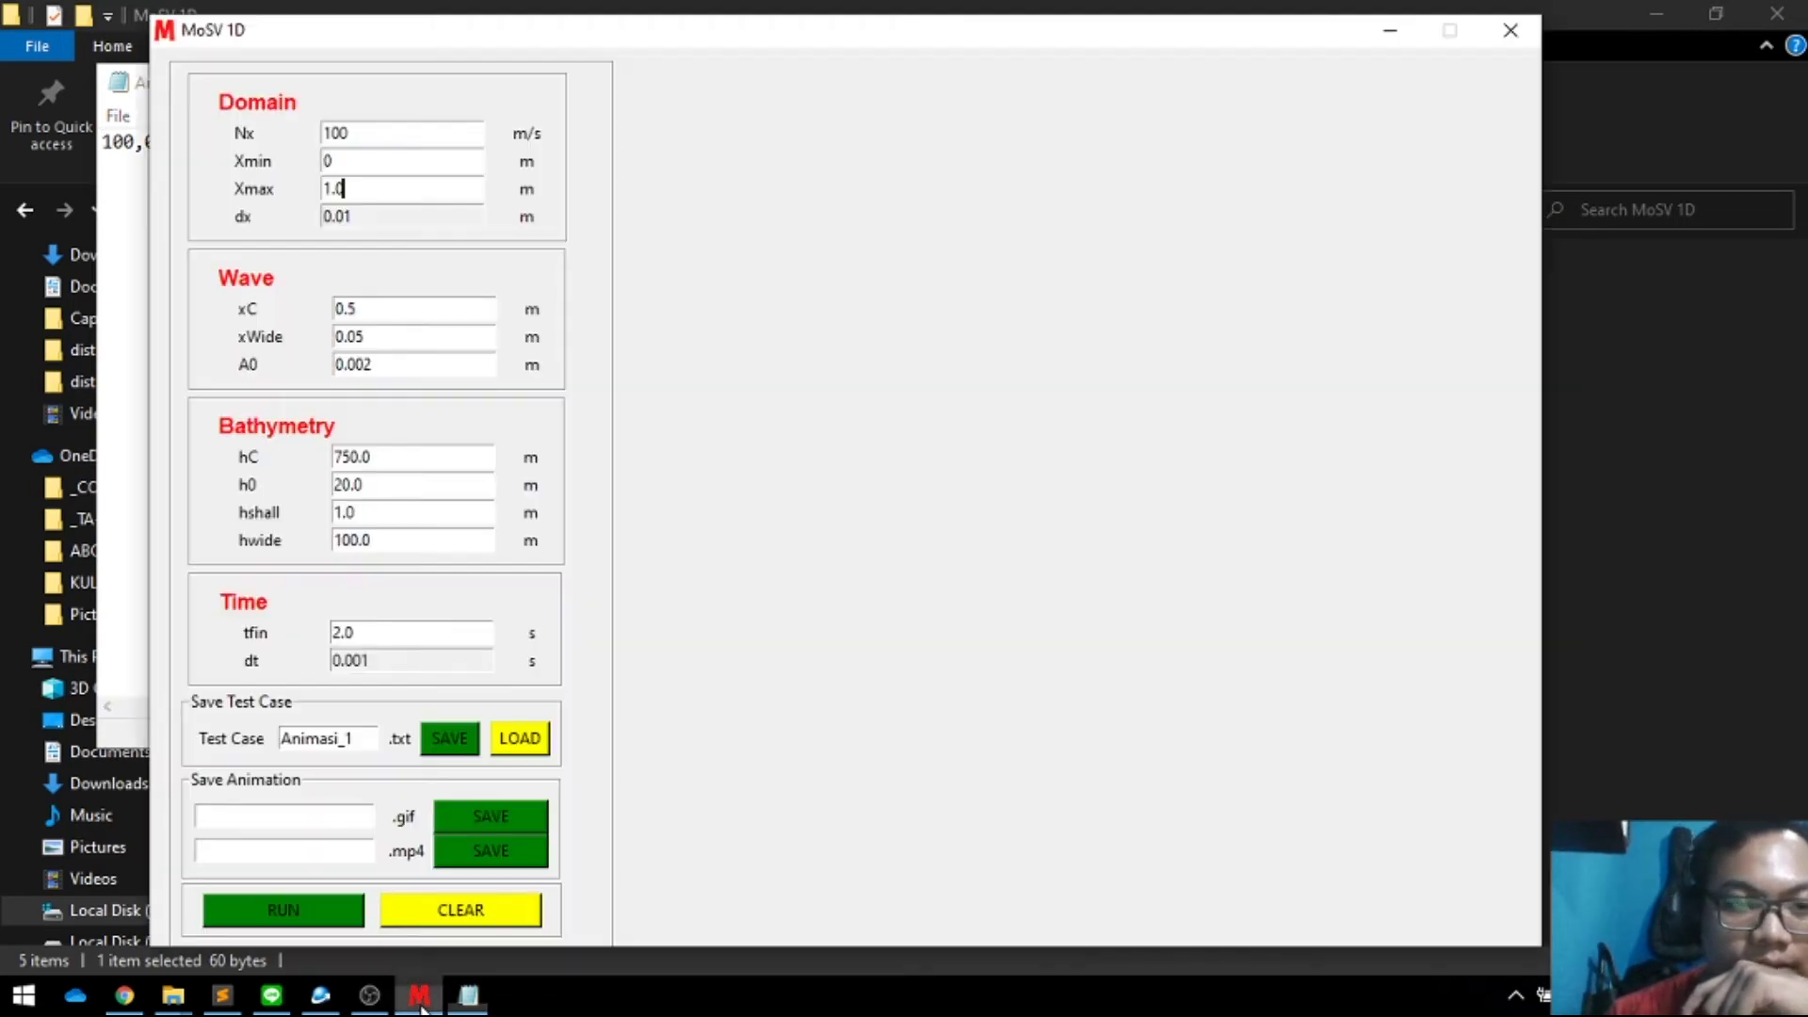
pyautogui.moveTo(748, 39); pyautogui.dragTo(1279, 36)
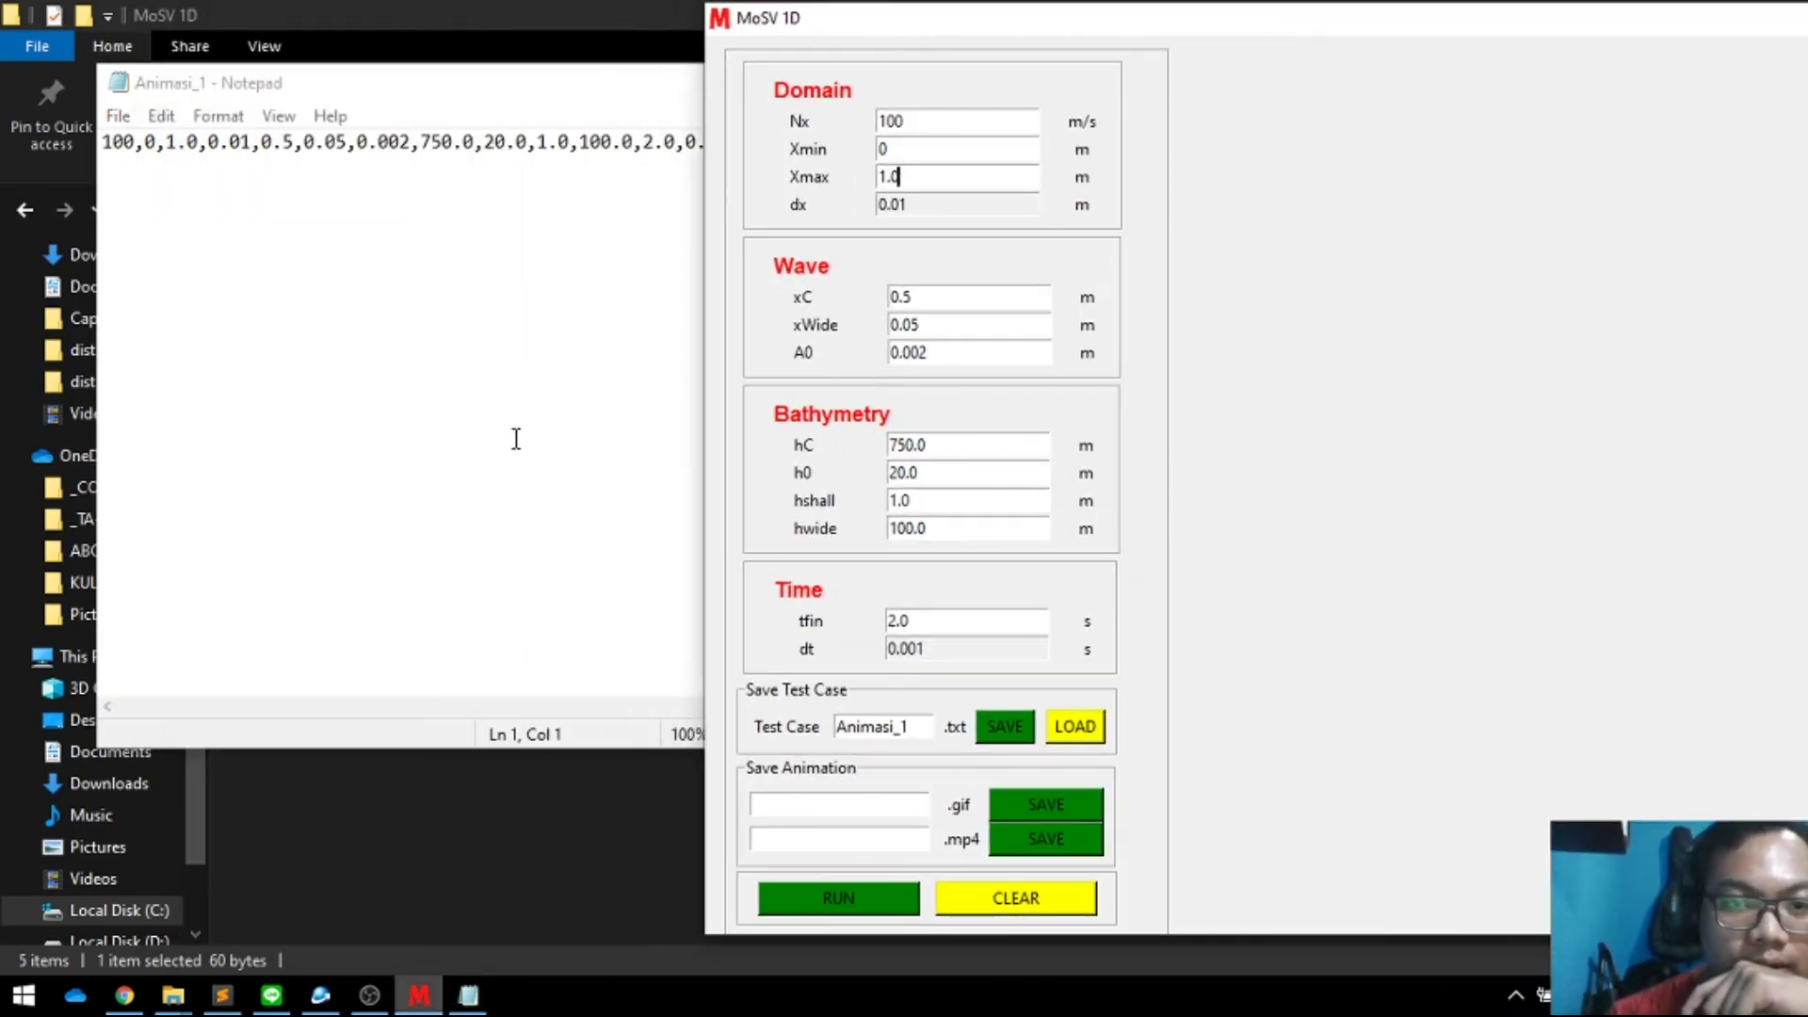
pyautogui.click(493, 443)
pyautogui.moveTo(1054, 339); pyautogui.dragTo(774, 311)
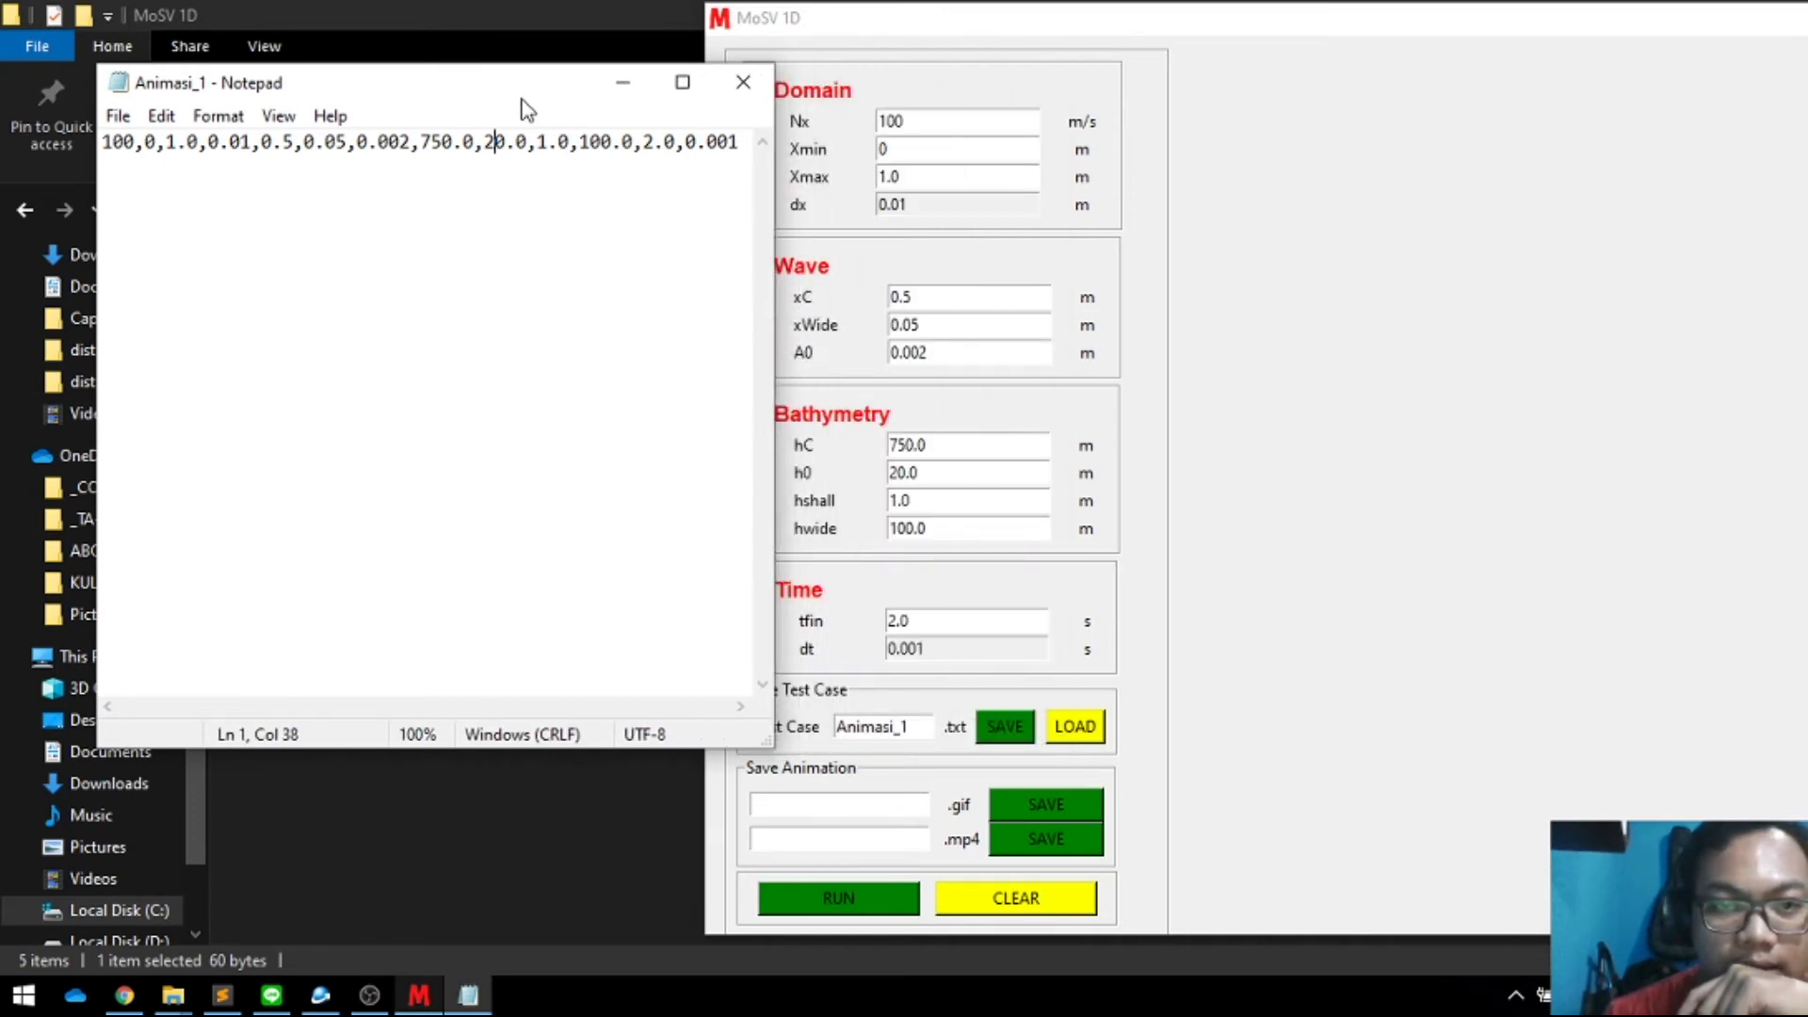
pyautogui.moveTo(521, 109); pyautogui.dragTo(443, 155)
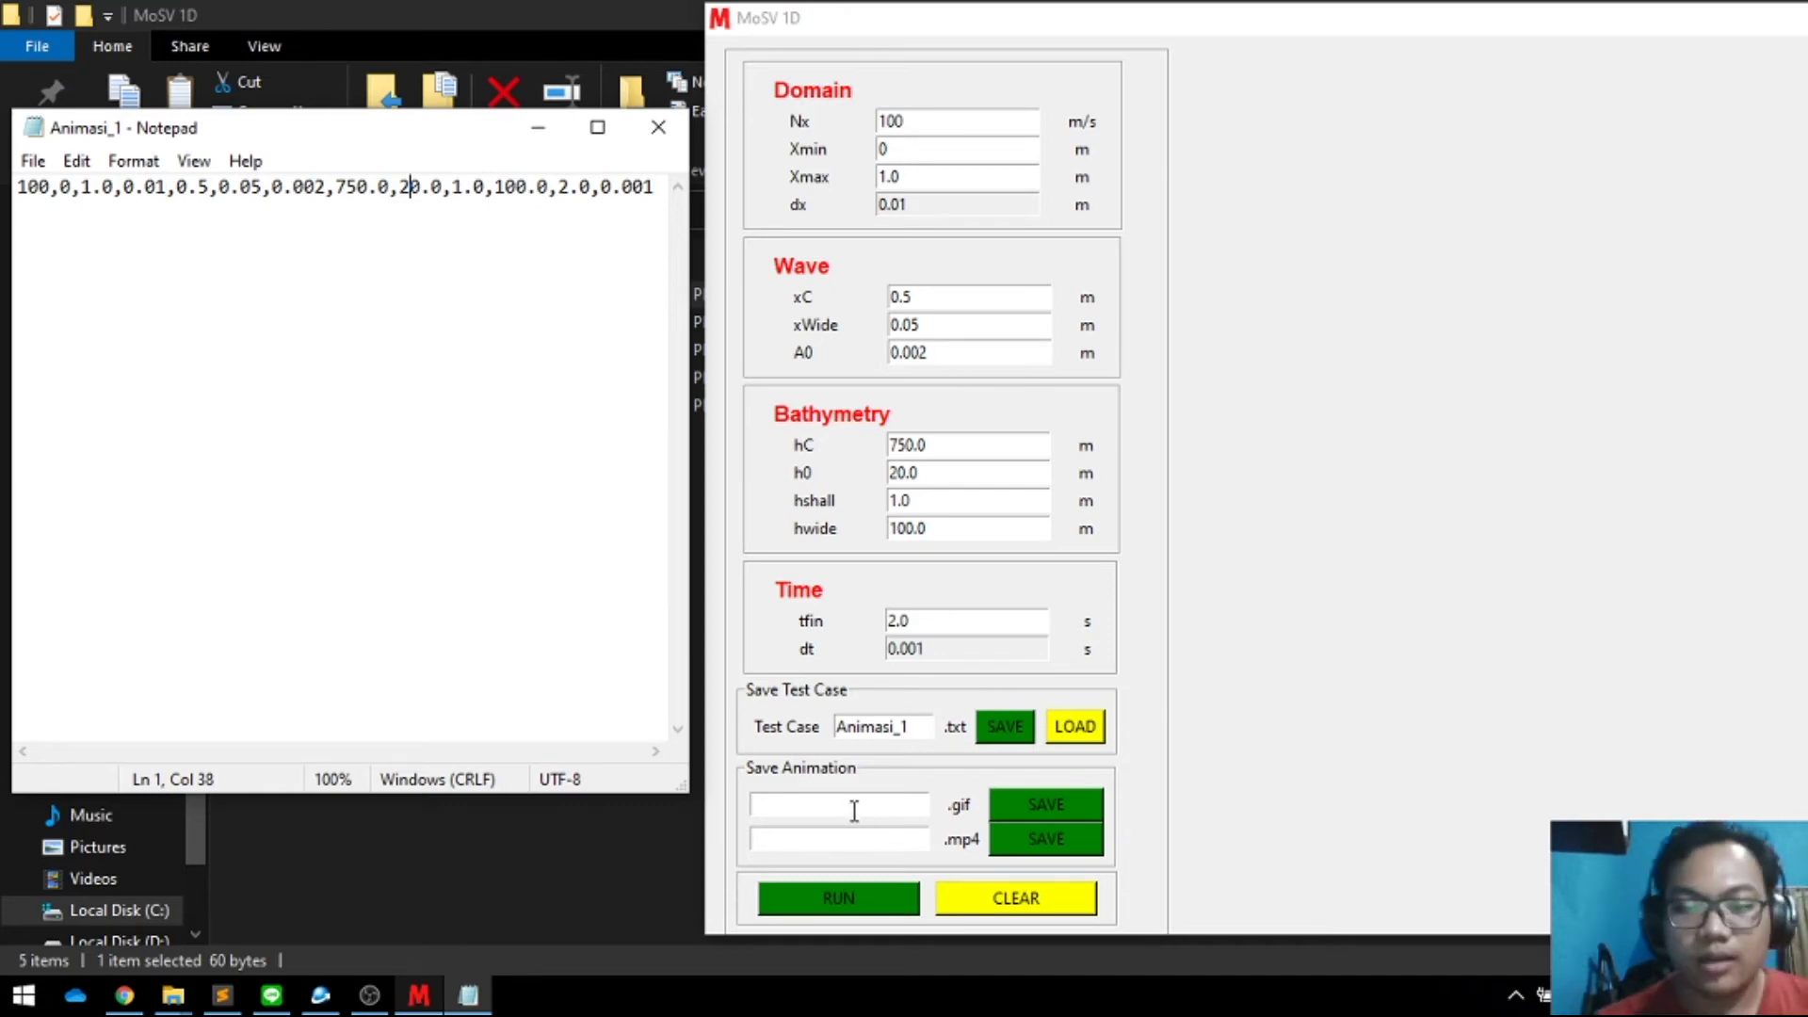
# Step: Return to MoSV 1D and run the wave simulation with the loaded Animasi_1 parameters
pyautogui.click(1324, 713)
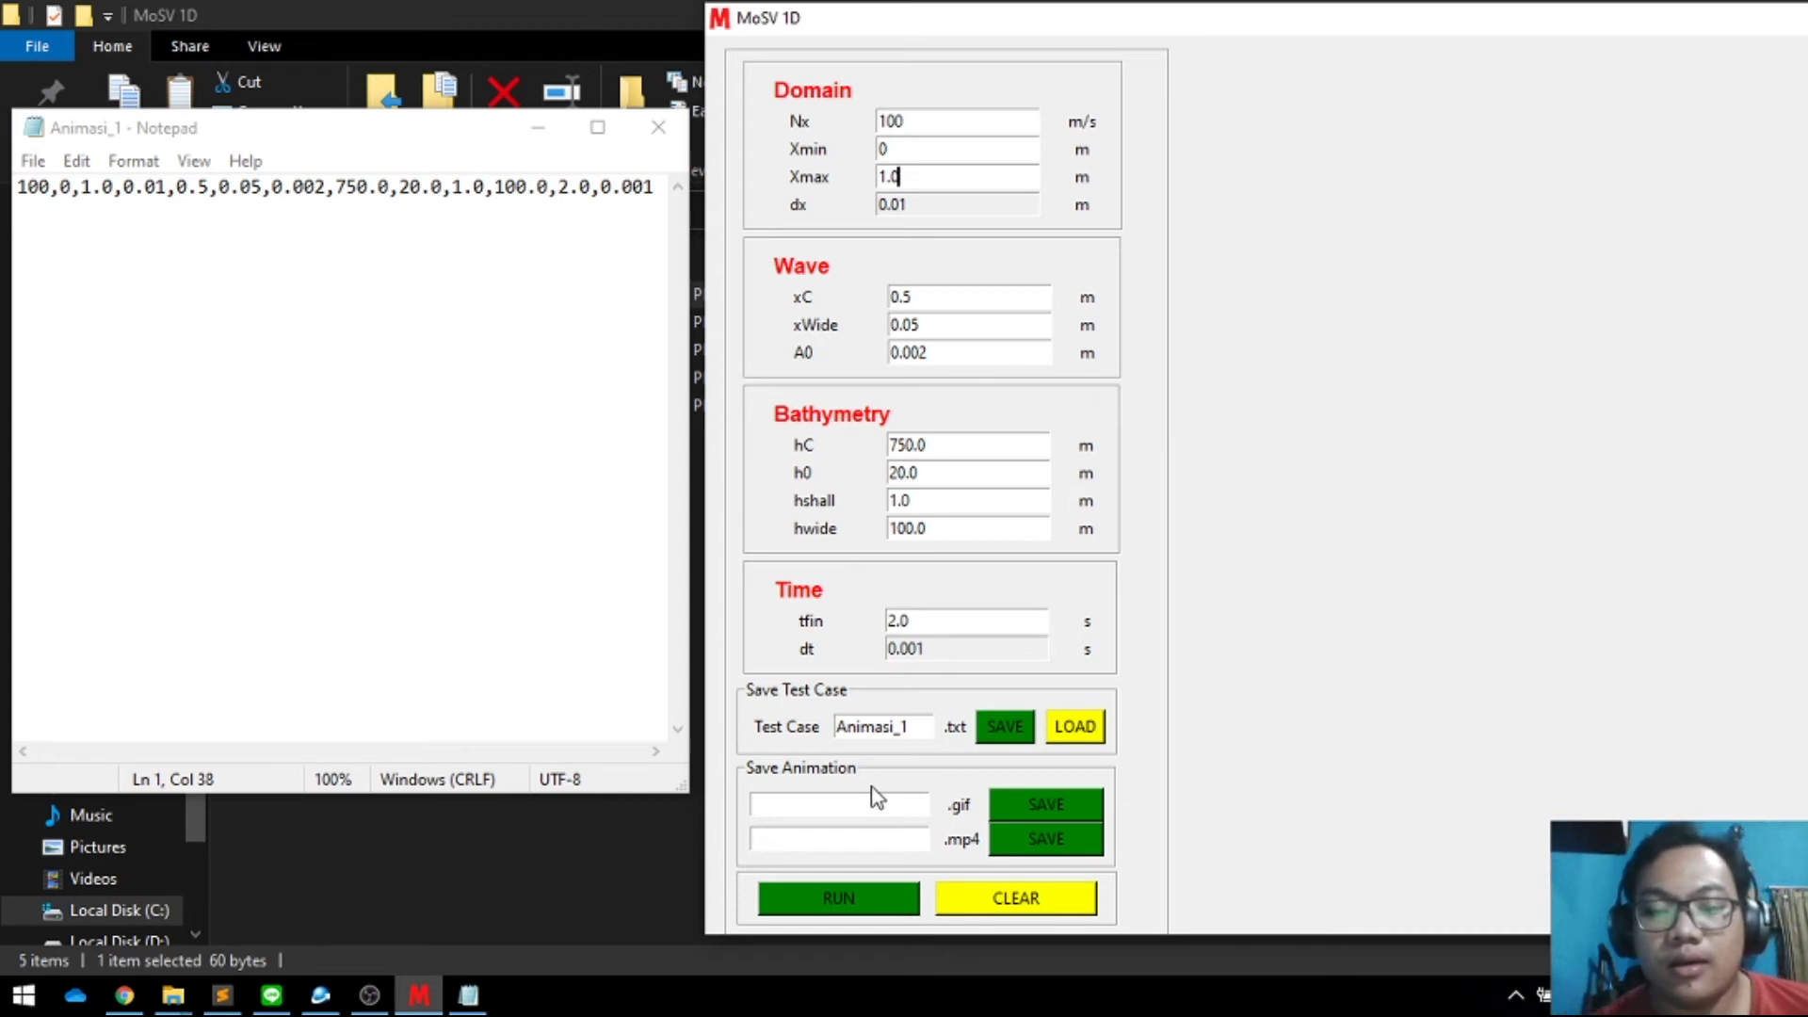
pyautogui.click(820, 802)
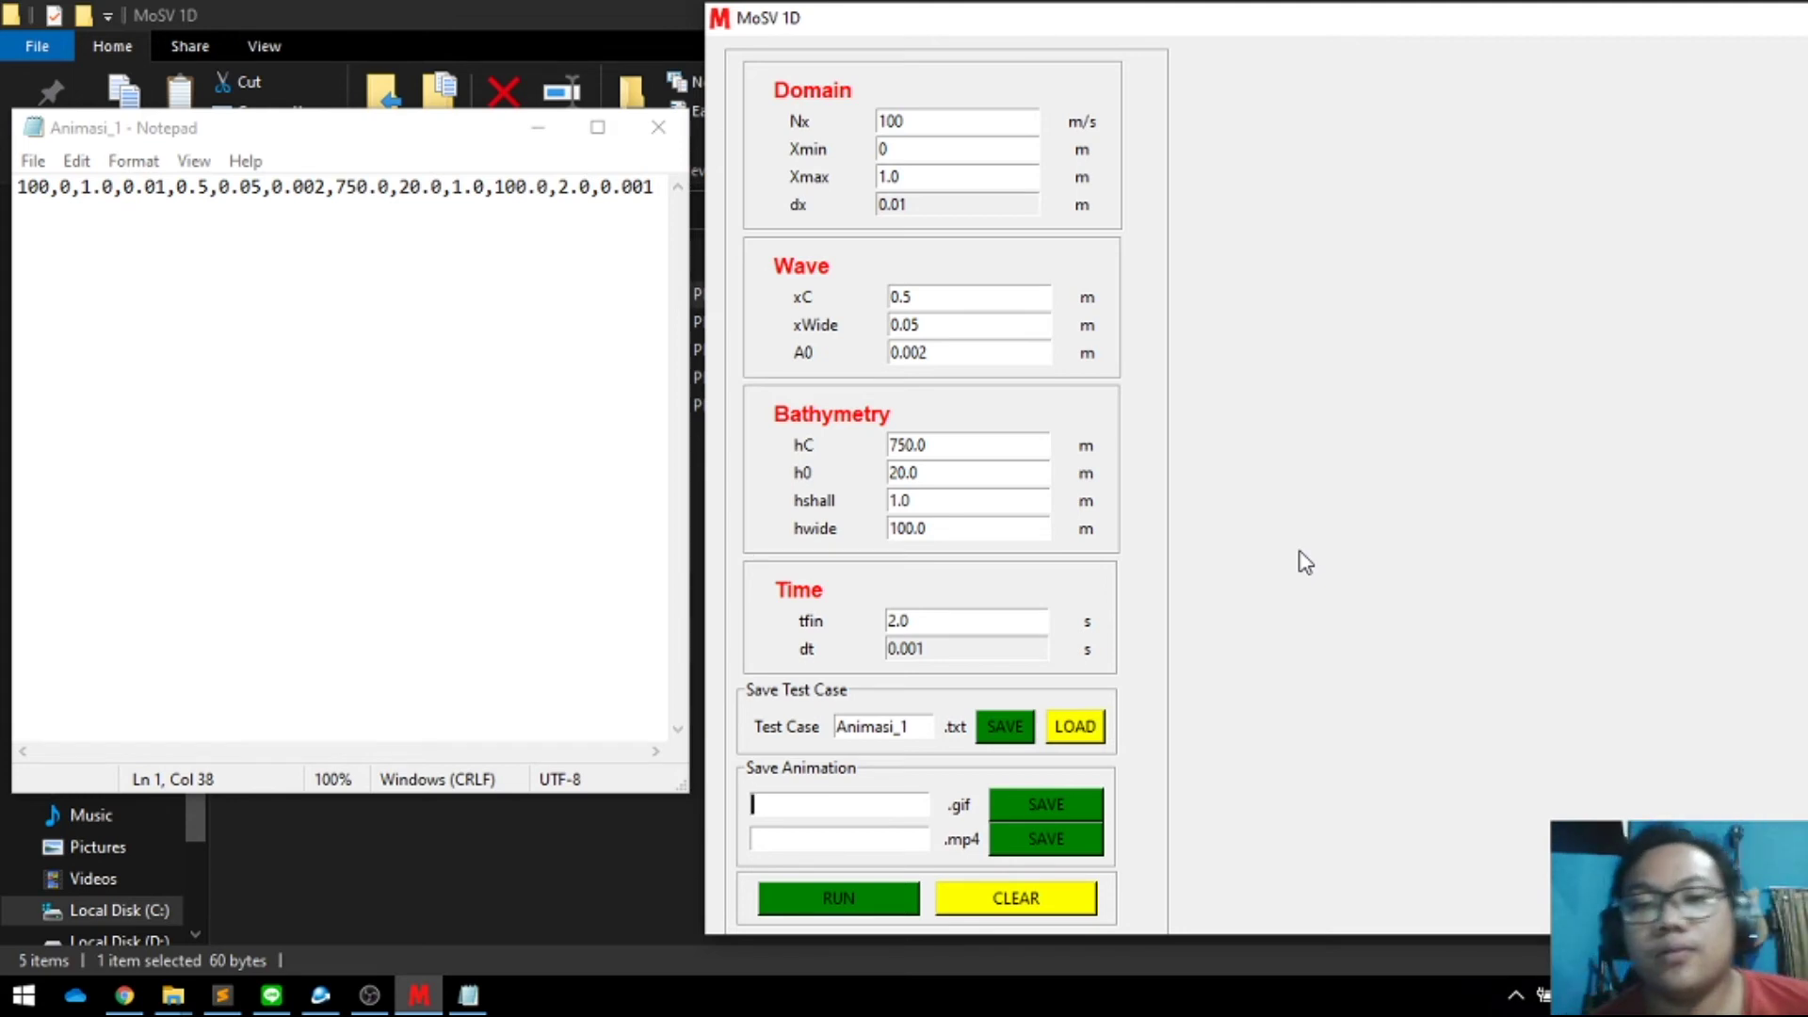
pyautogui.moveTo(1240, 19); pyautogui.dragTo(1172, 16)
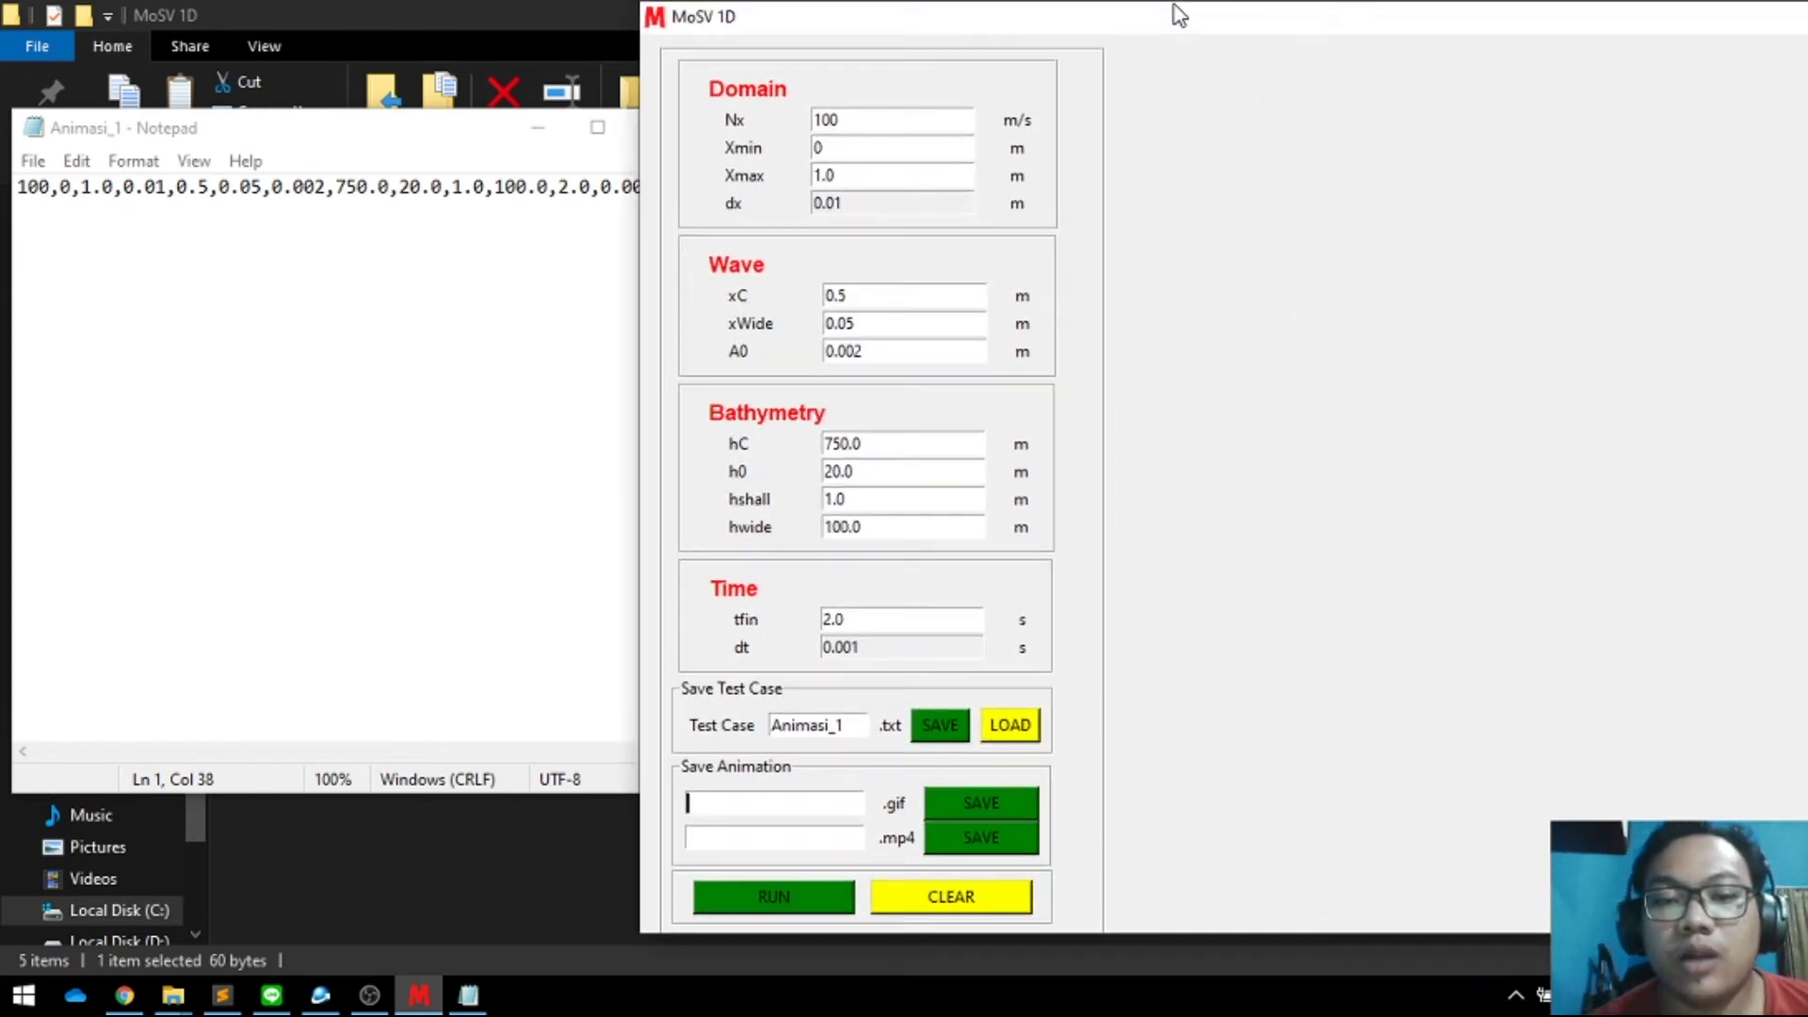
pyautogui.click(758, 902)
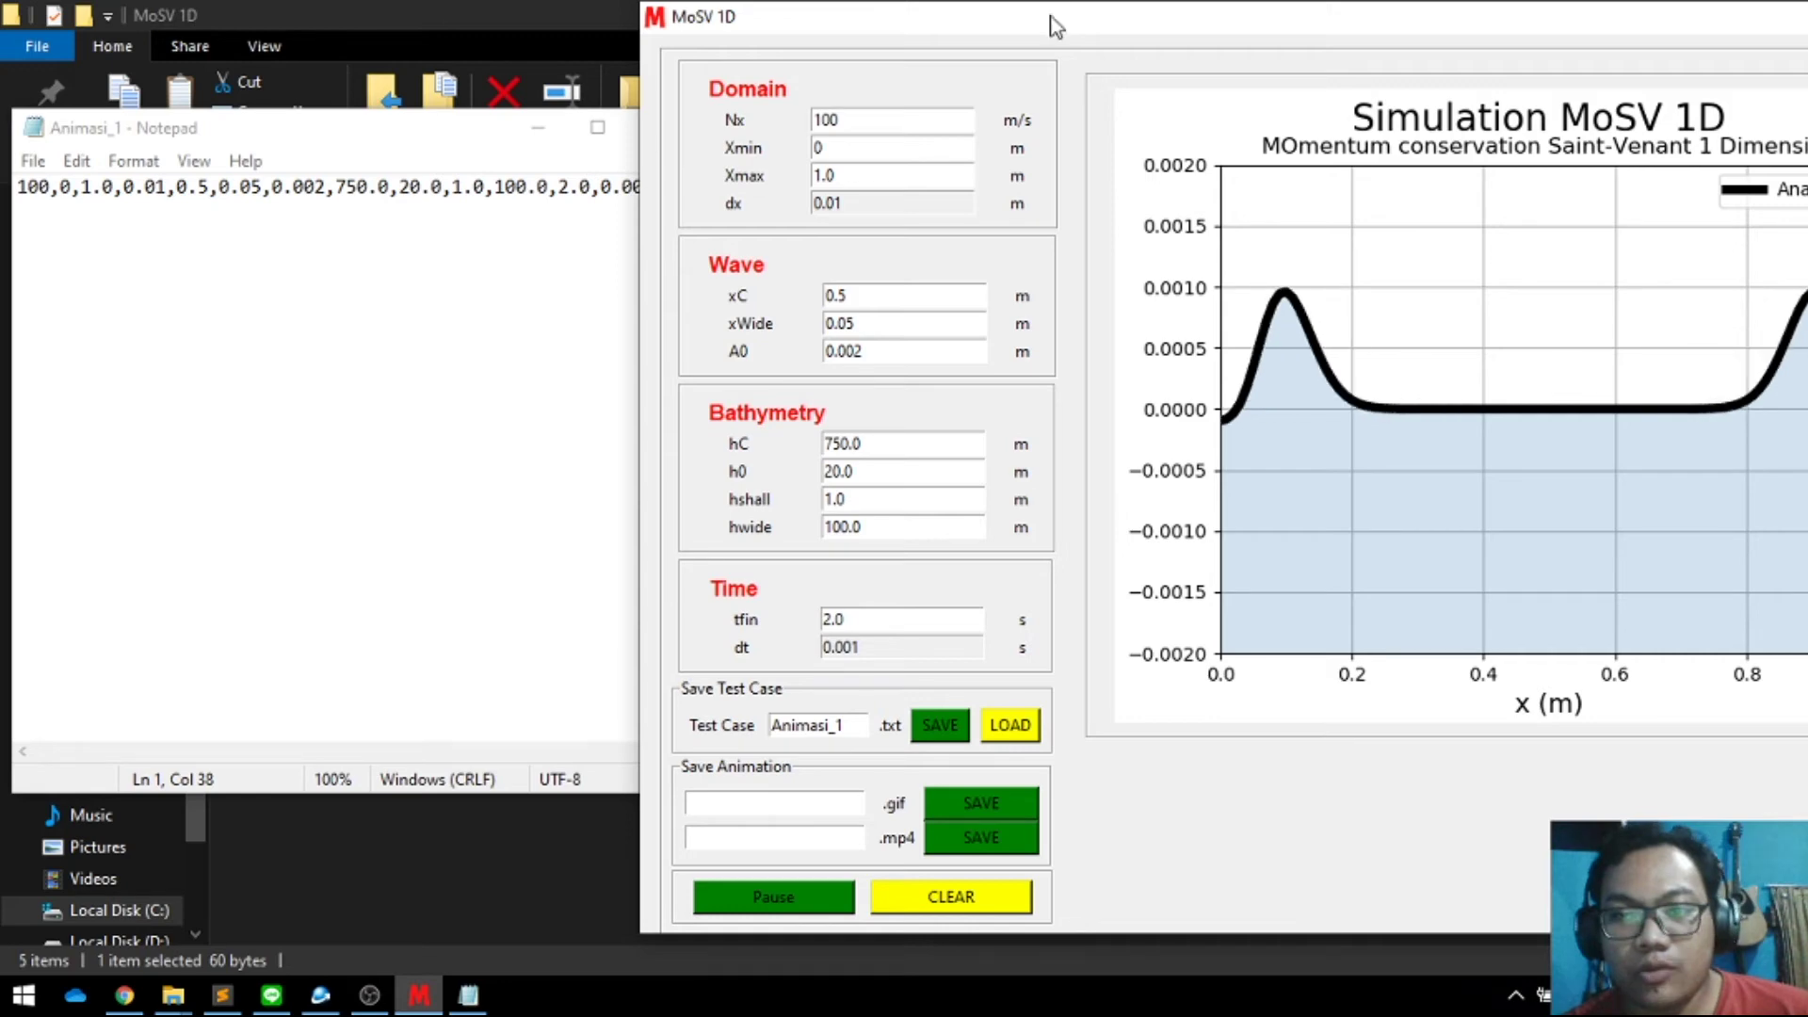
# Step: Bring the whole MoSV 1D window into view and pause, resume, and pause the running wave simulation again
pyautogui.moveTo(1055, 24); pyautogui.dragTo(638, 24)
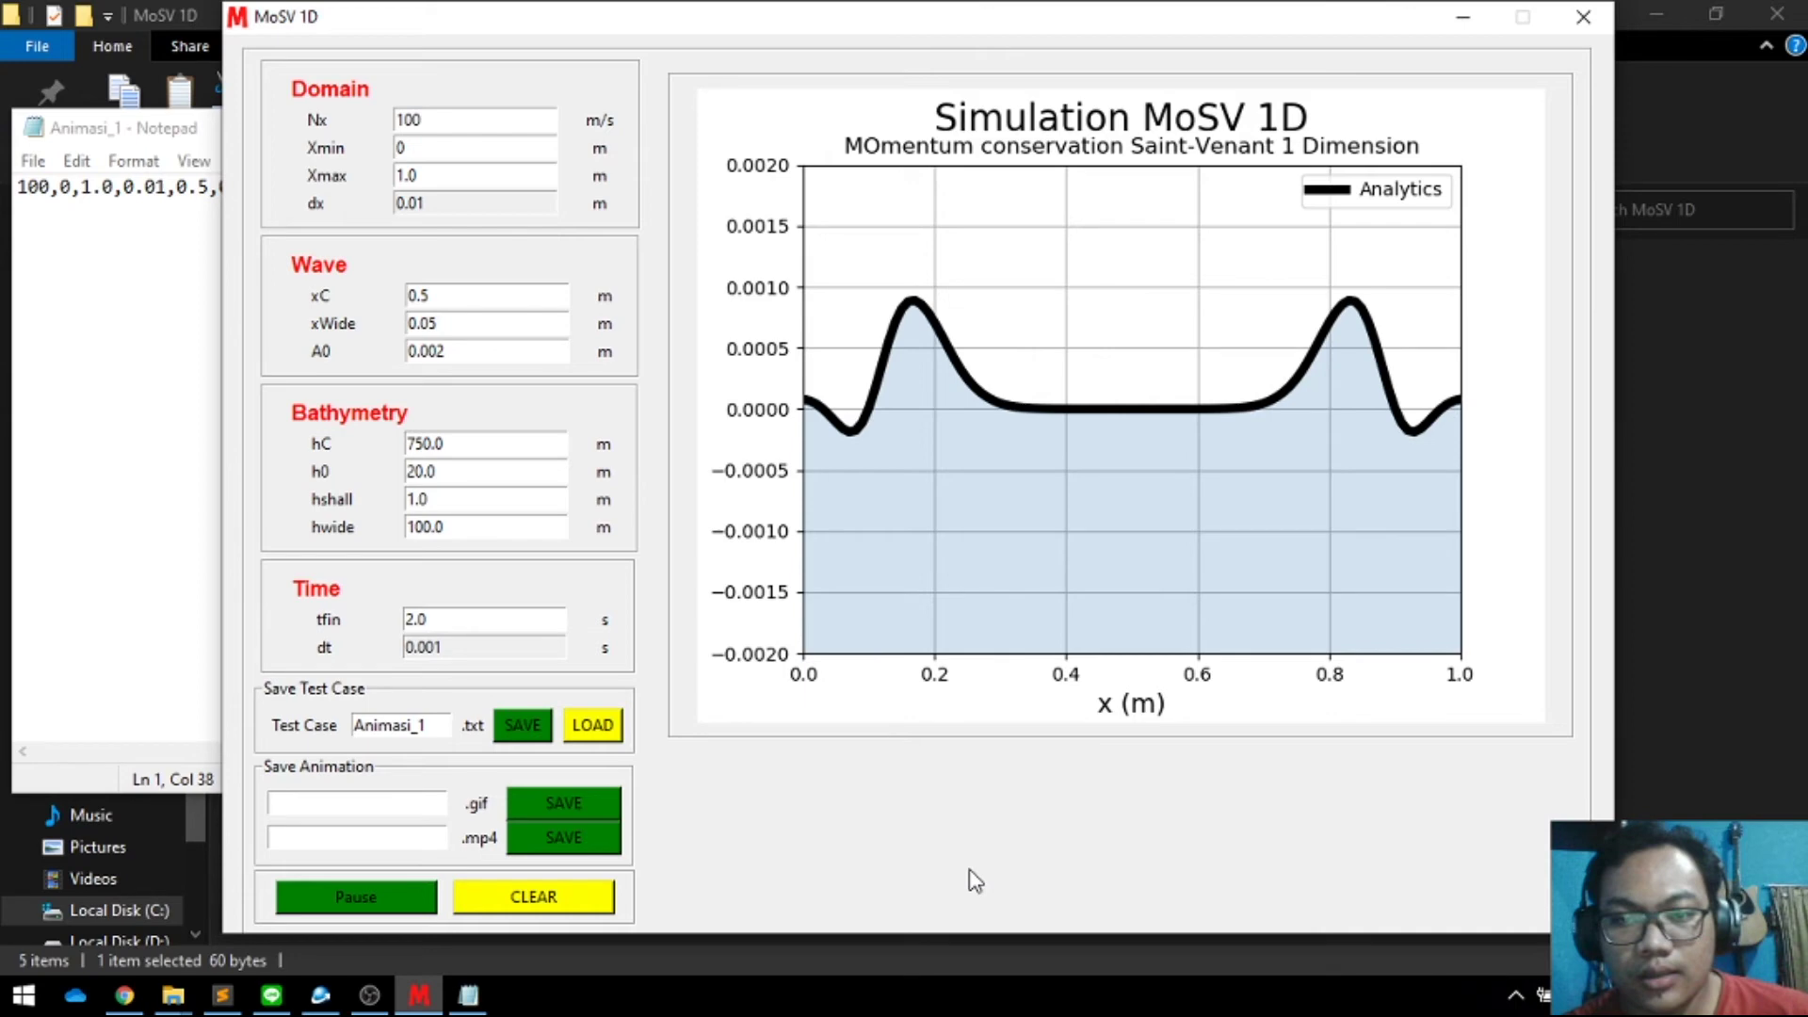
pyautogui.click(343, 906)
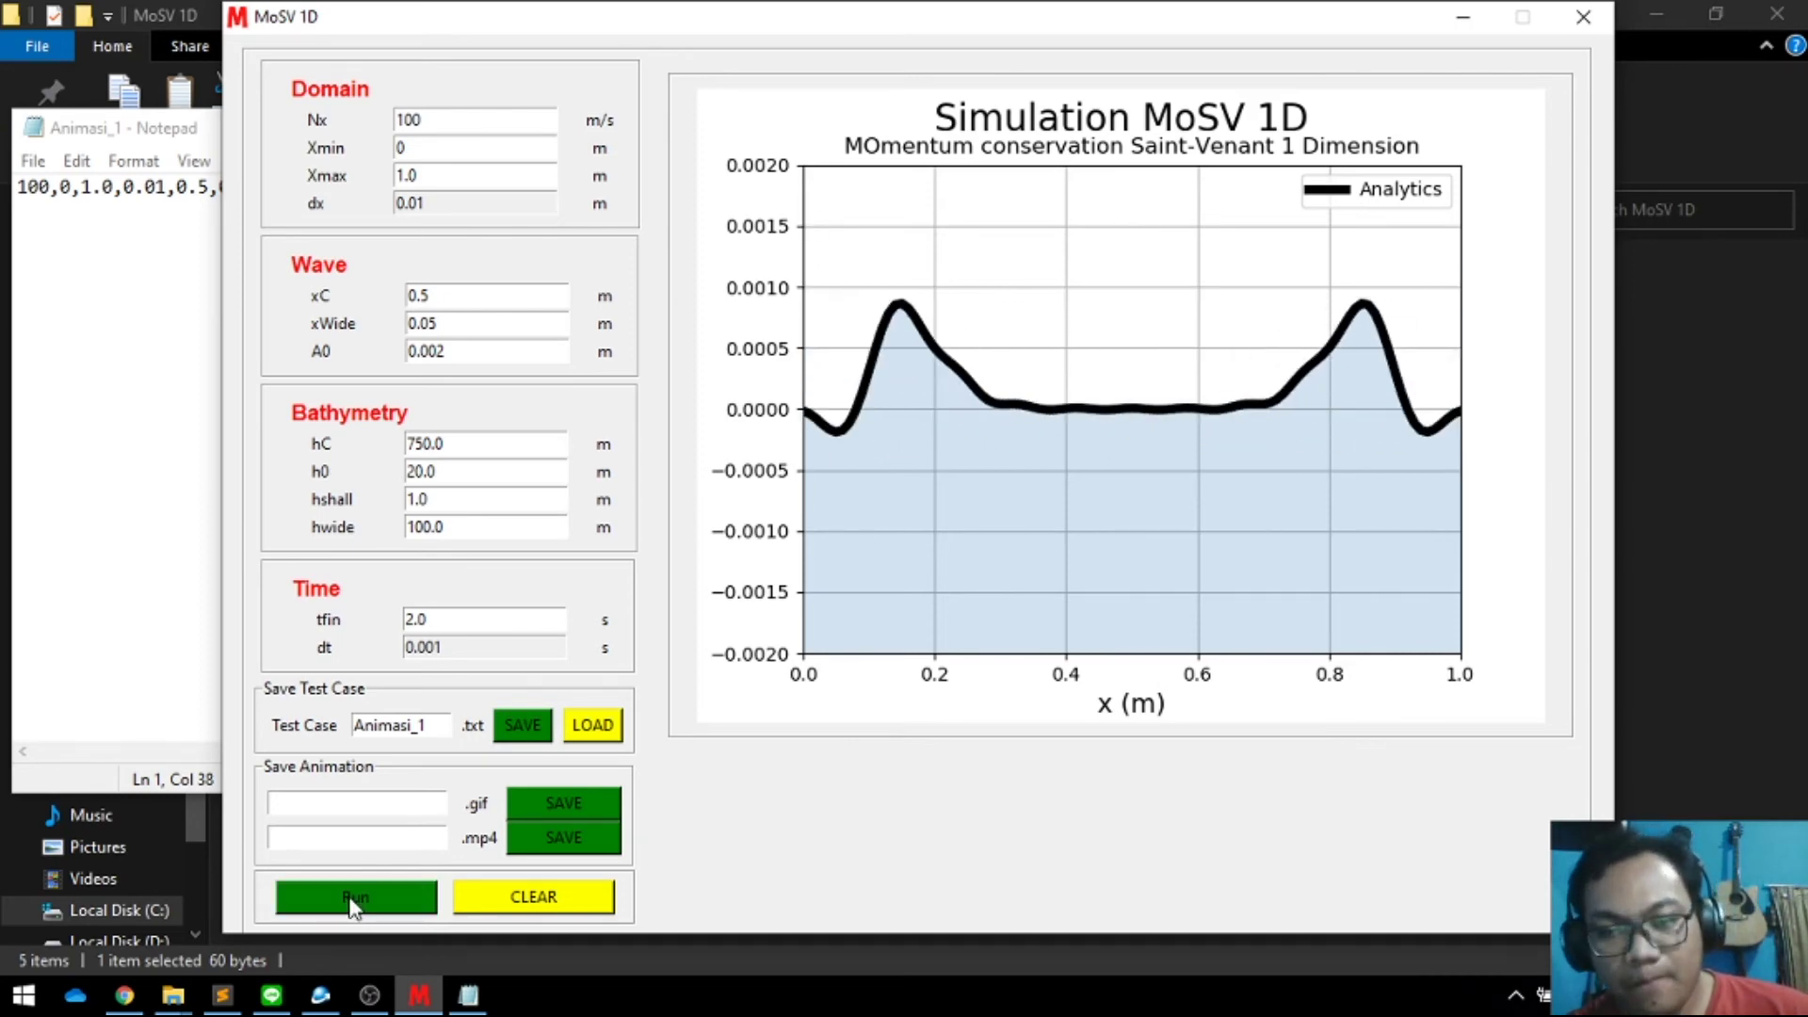
pyautogui.click(352, 905)
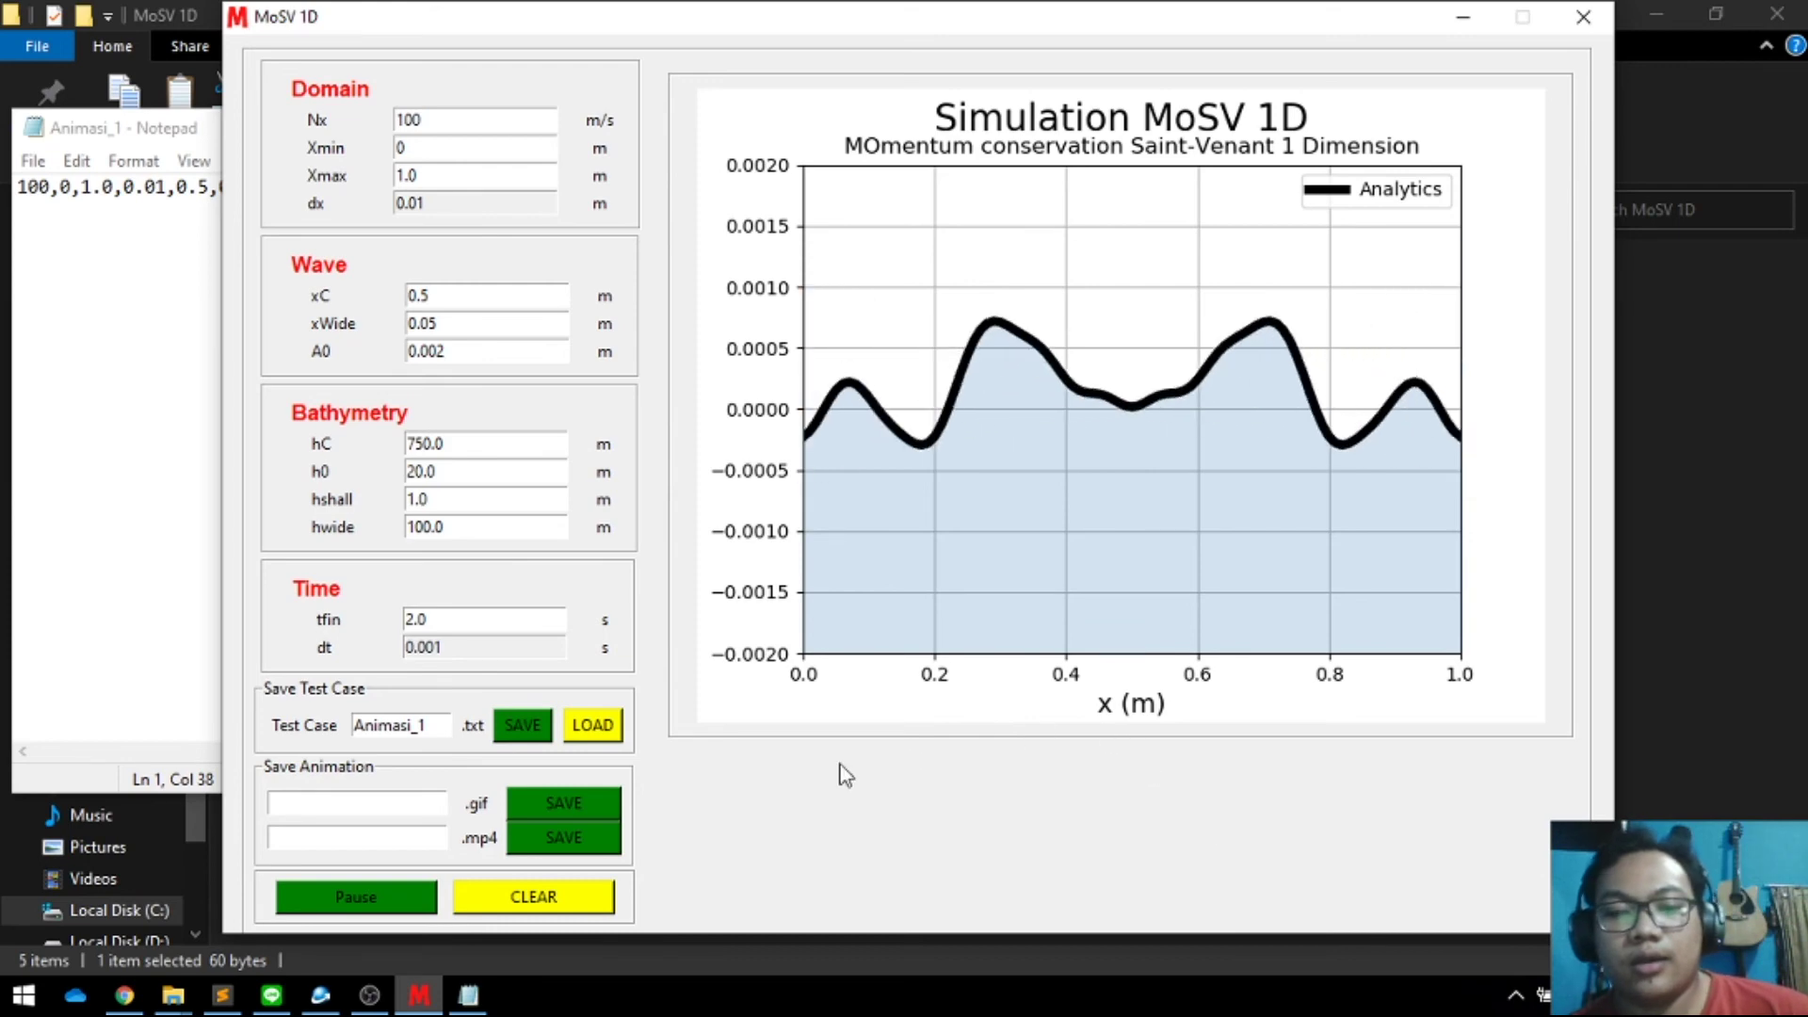
pyautogui.click(387, 899)
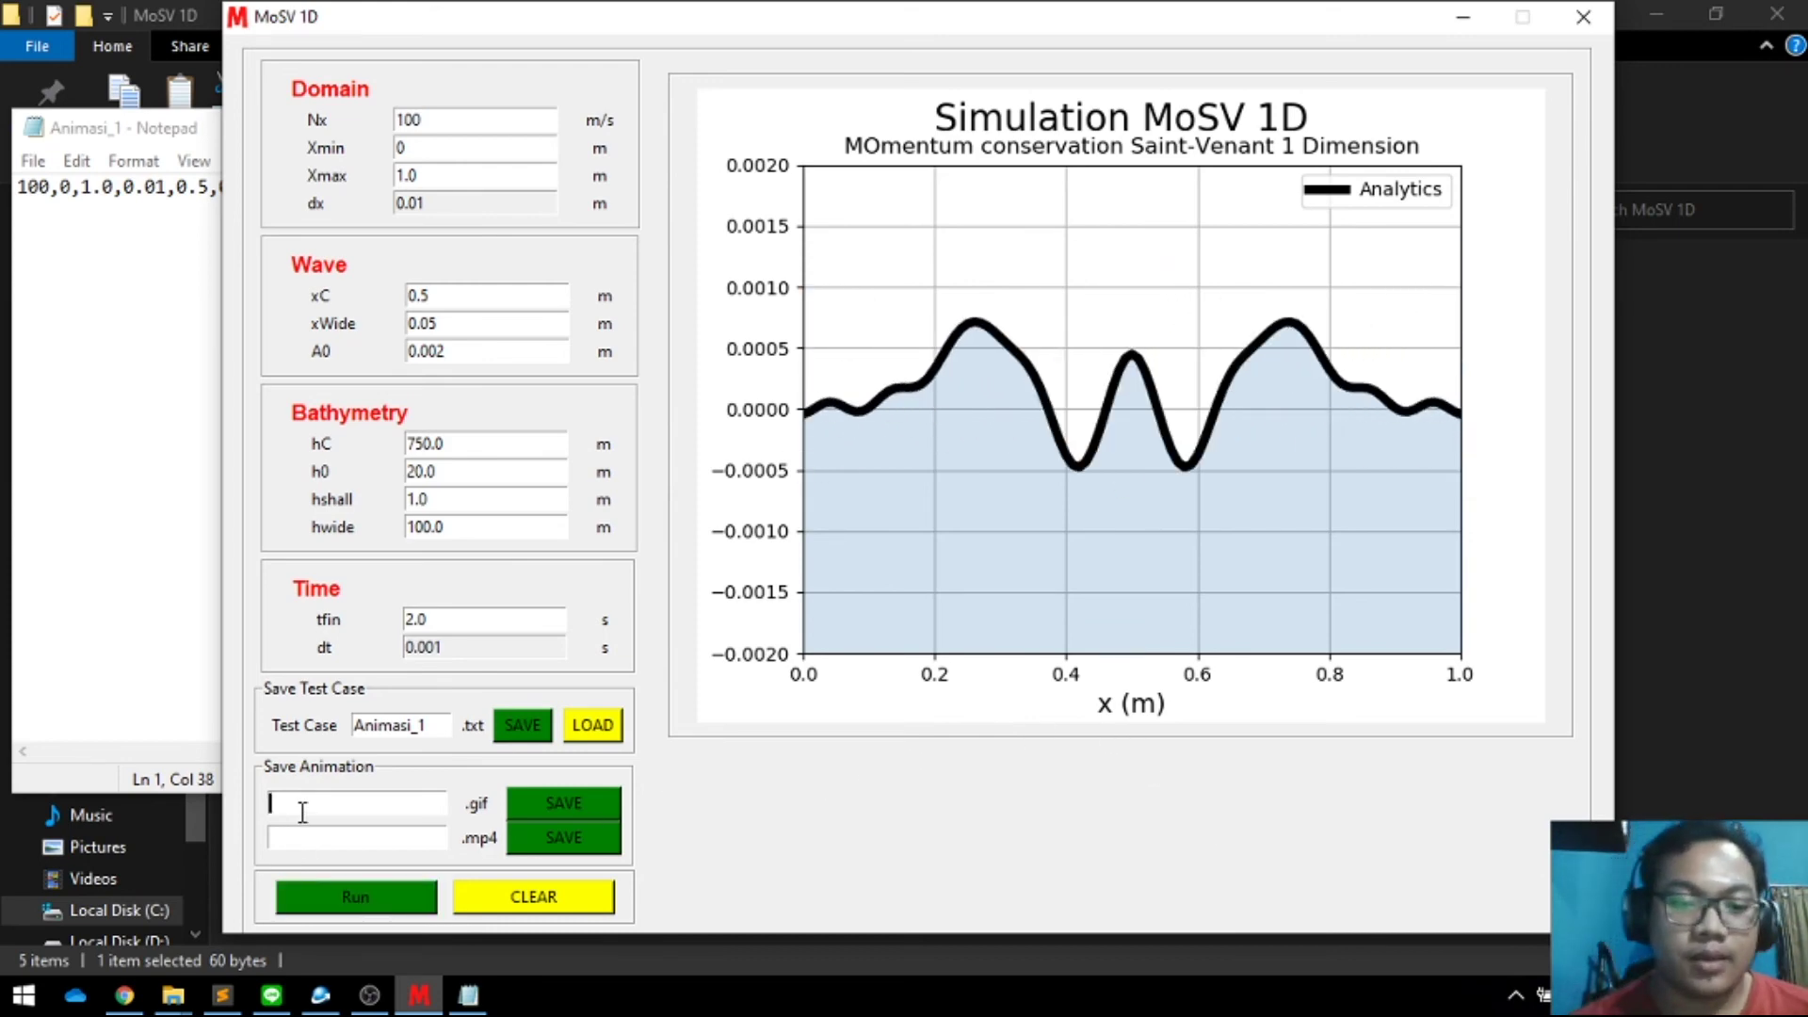
# Step: Save the simulation animation as a GIF named Animasi_GIF_1
pyautogui.write('aNIMa')
pyautogui.press('BackSpace')
pyautogui.press('BackSpace')
pyautogui.press('BackSpace')
pyautogui.press('BackSpace')
pyautogui.press('BackSpace')
pyautogui.write('aNIMA')
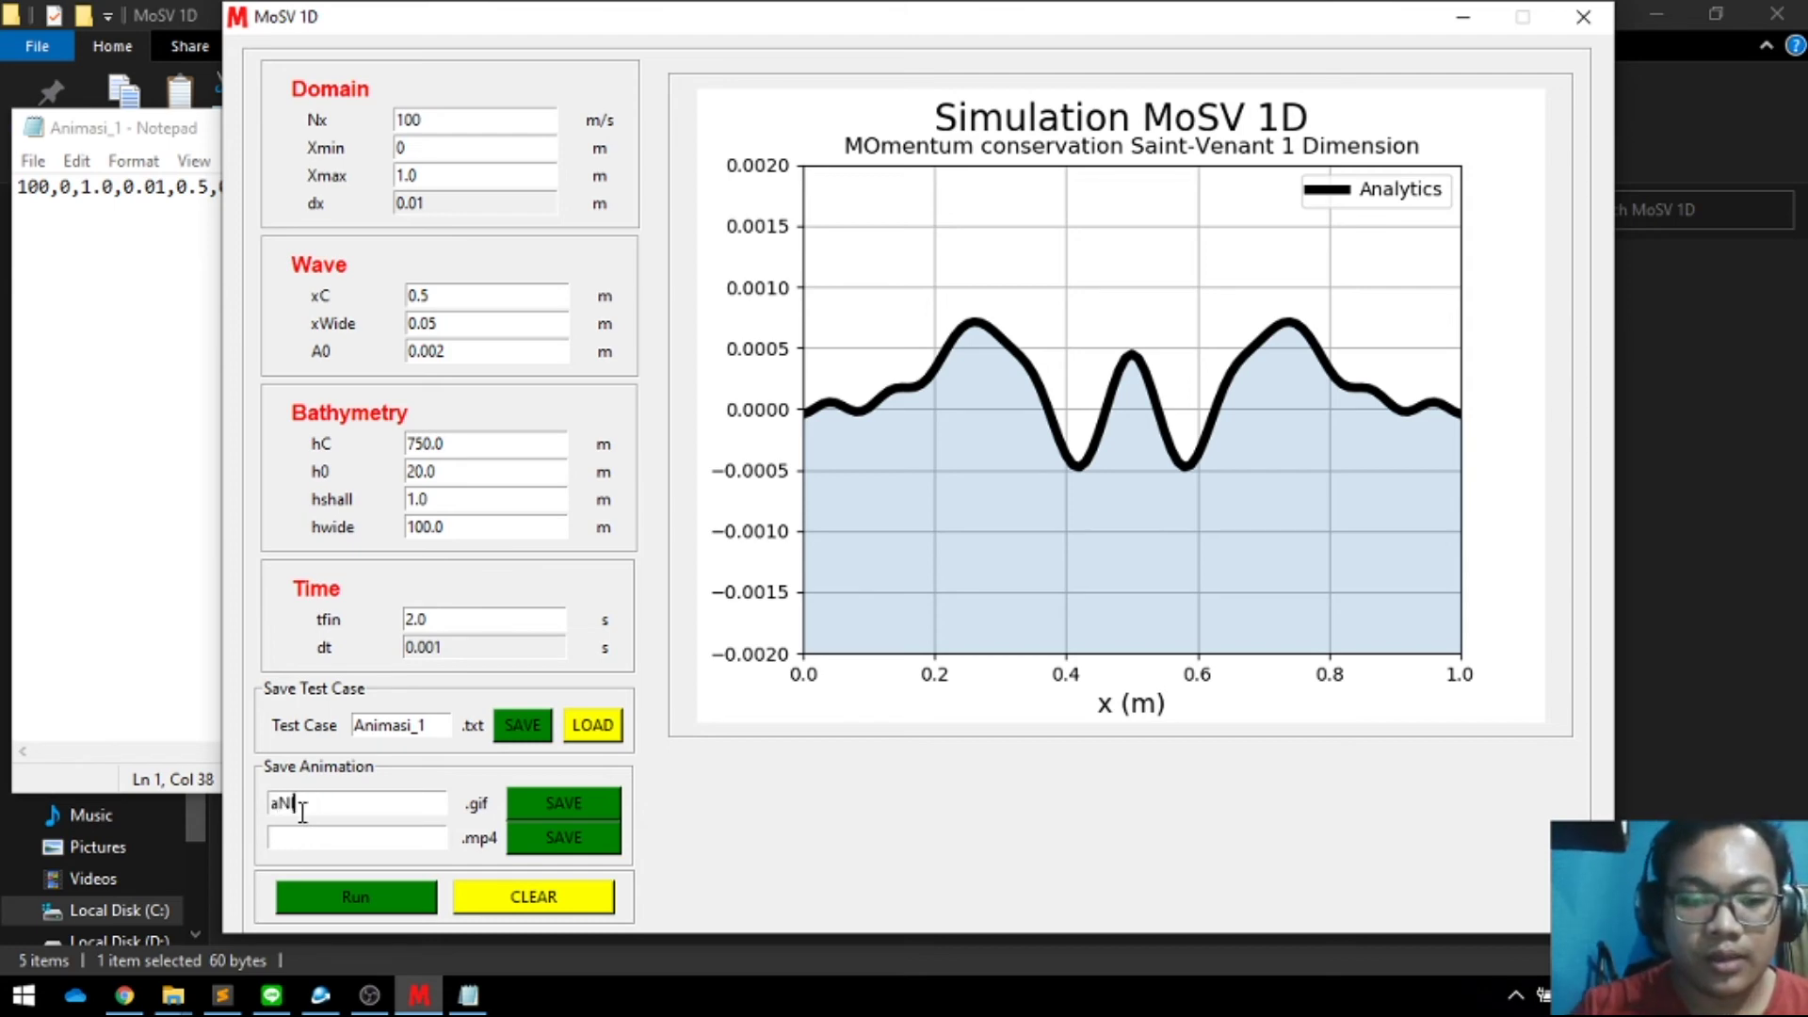
pyautogui.press('BackSpace')
pyautogui.press('BackSpace')
pyautogui.press('BackSpace')
pyautogui.press('BackSpace')
pyautogui.press('BackSpace')
pyautogui.write('Animasi')
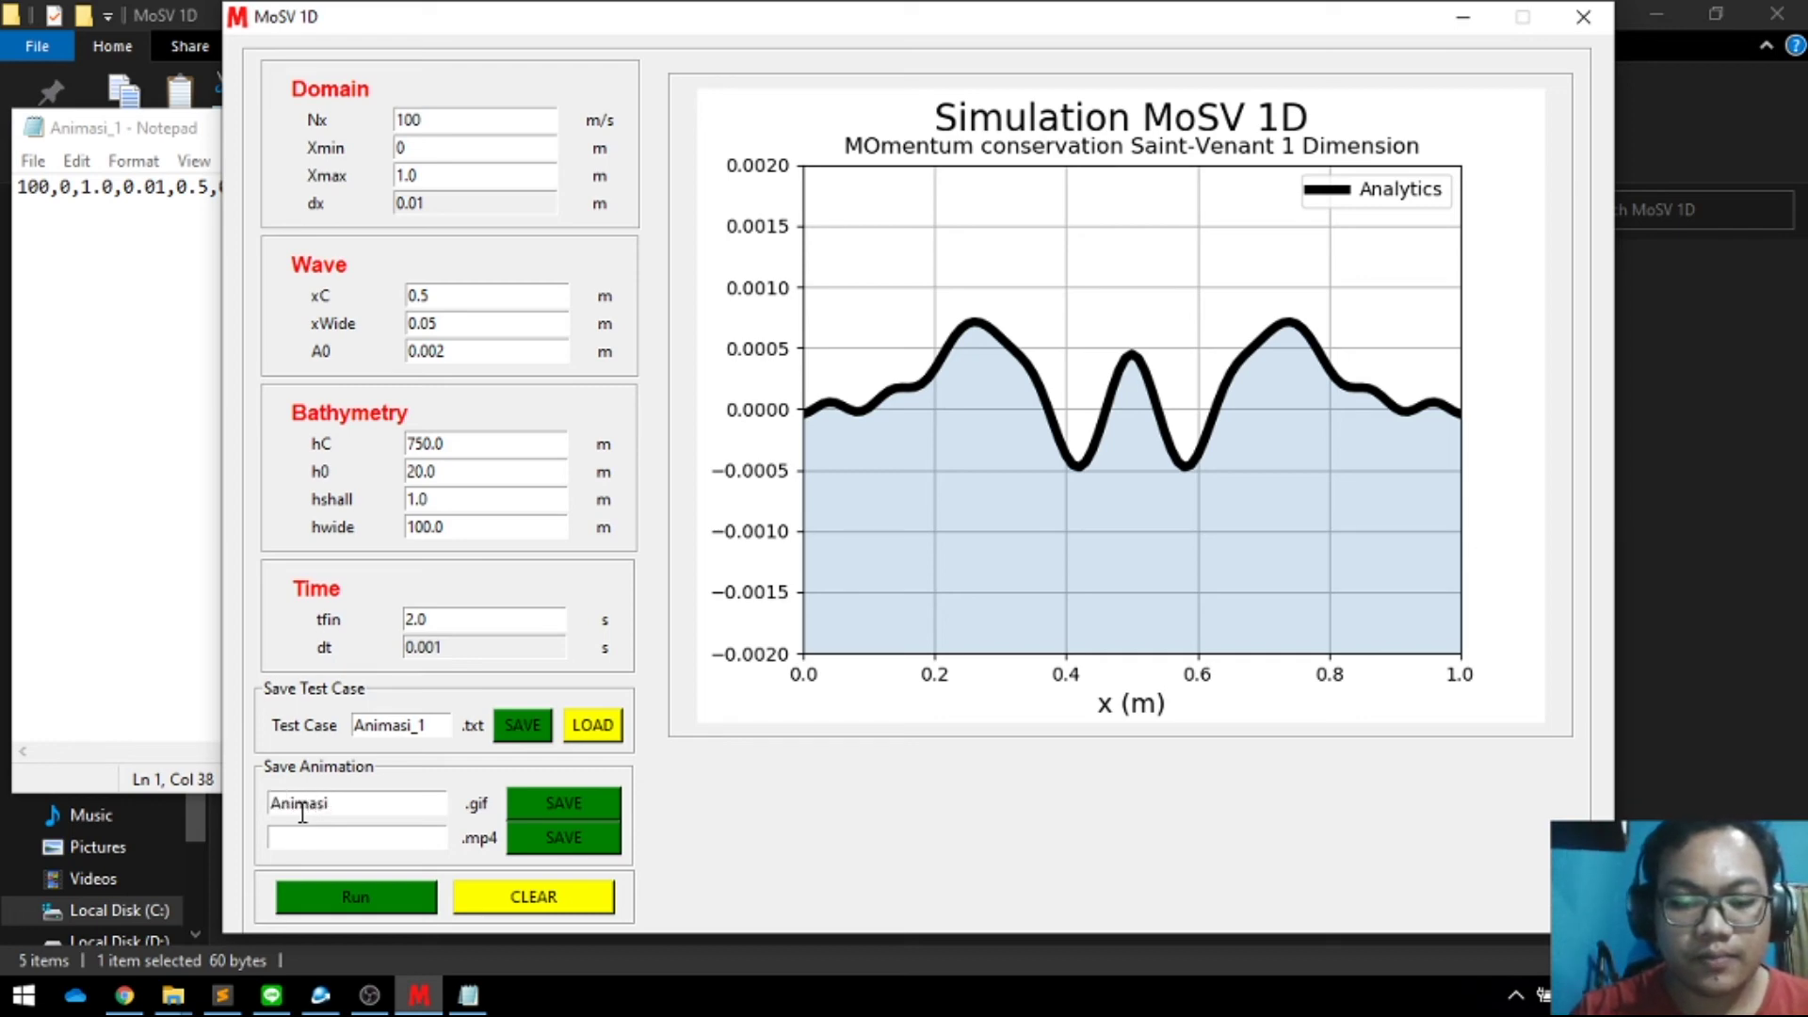
pyautogui.write('_GIF_1')
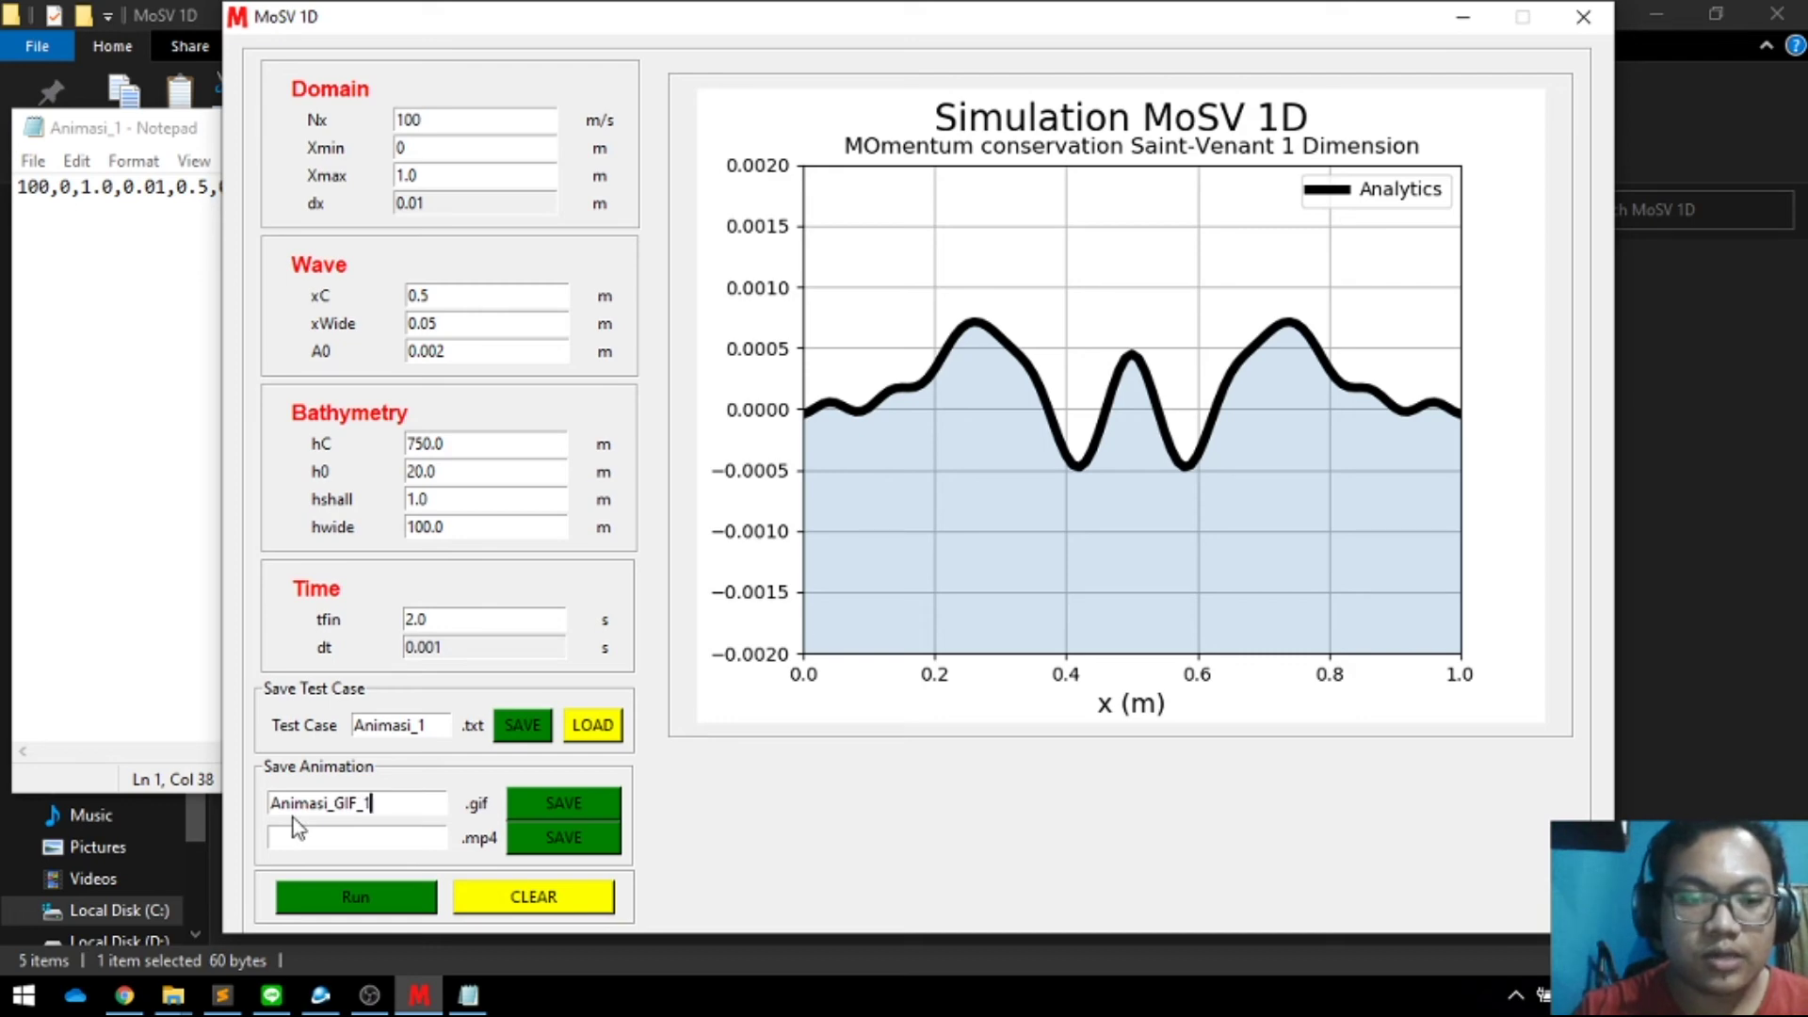
pyautogui.click(594, 803)
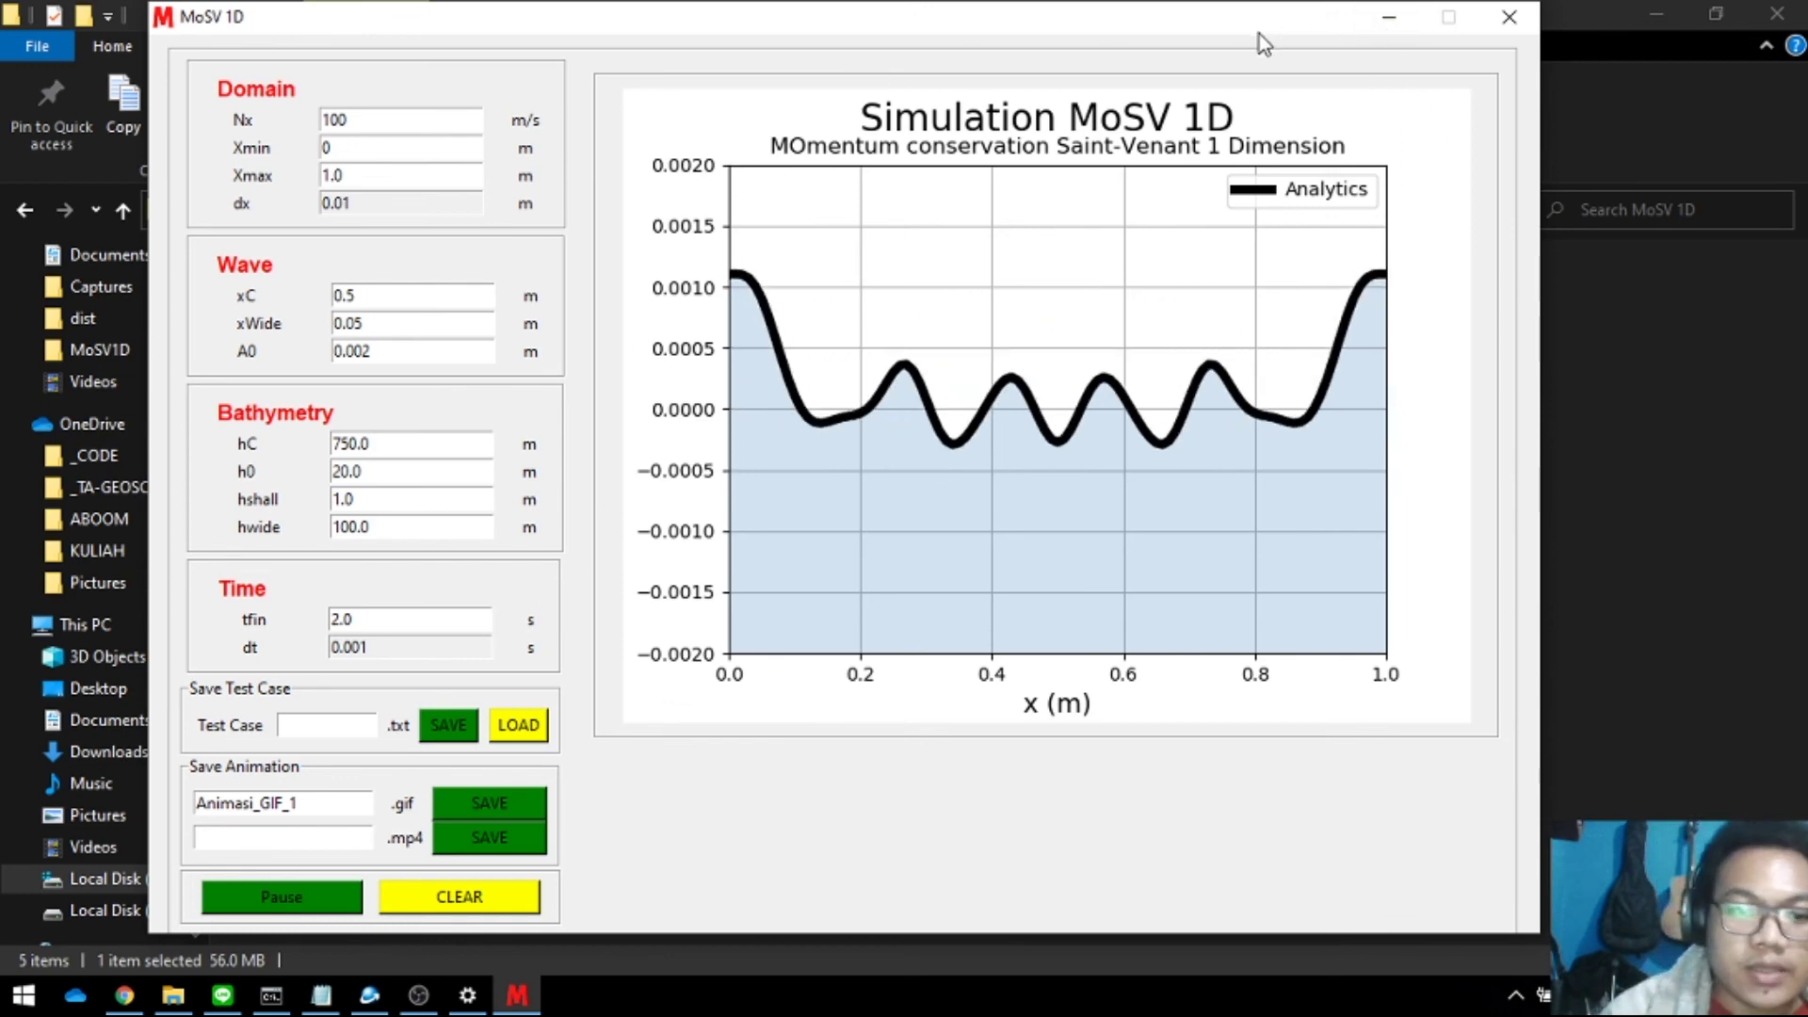
# Step: Uncover the MoSV 1D folder in File Explorer and open the Animasi_GIF_1 file in Photos
pyautogui.moveTo(1295, 34); pyautogui.dragTo(1498, 24)
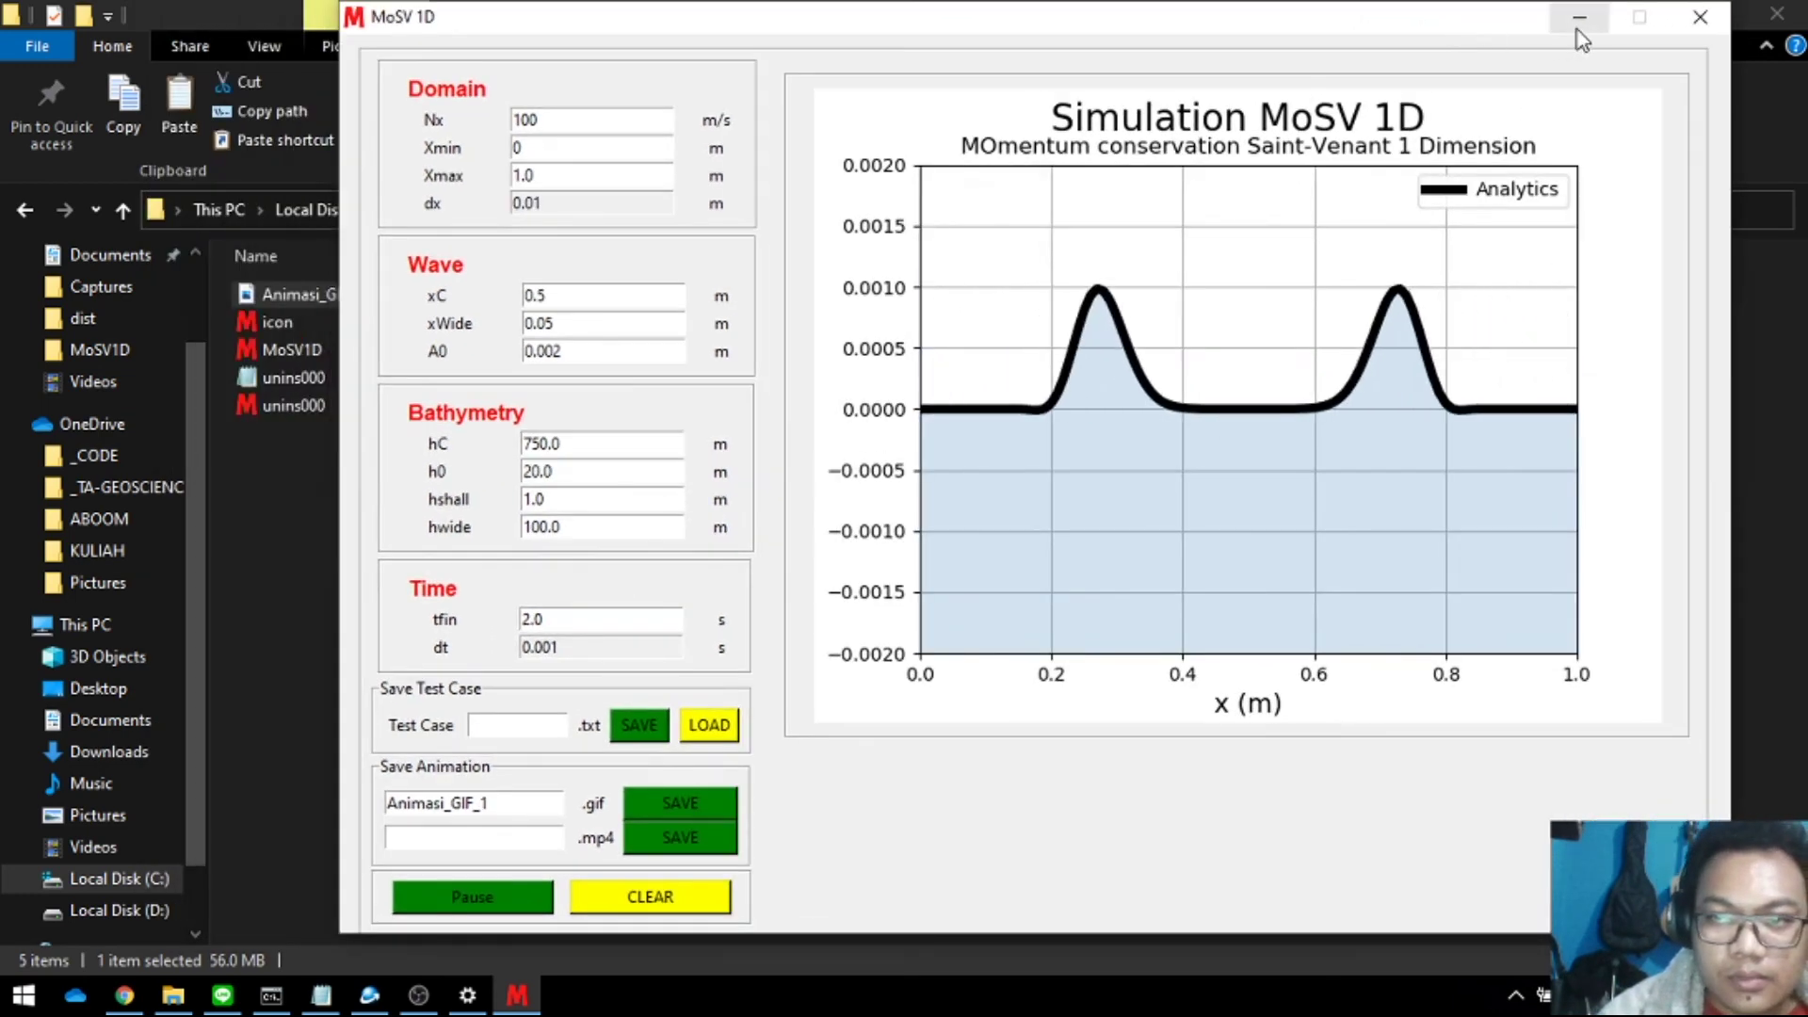
pyautogui.click(1578, 26)
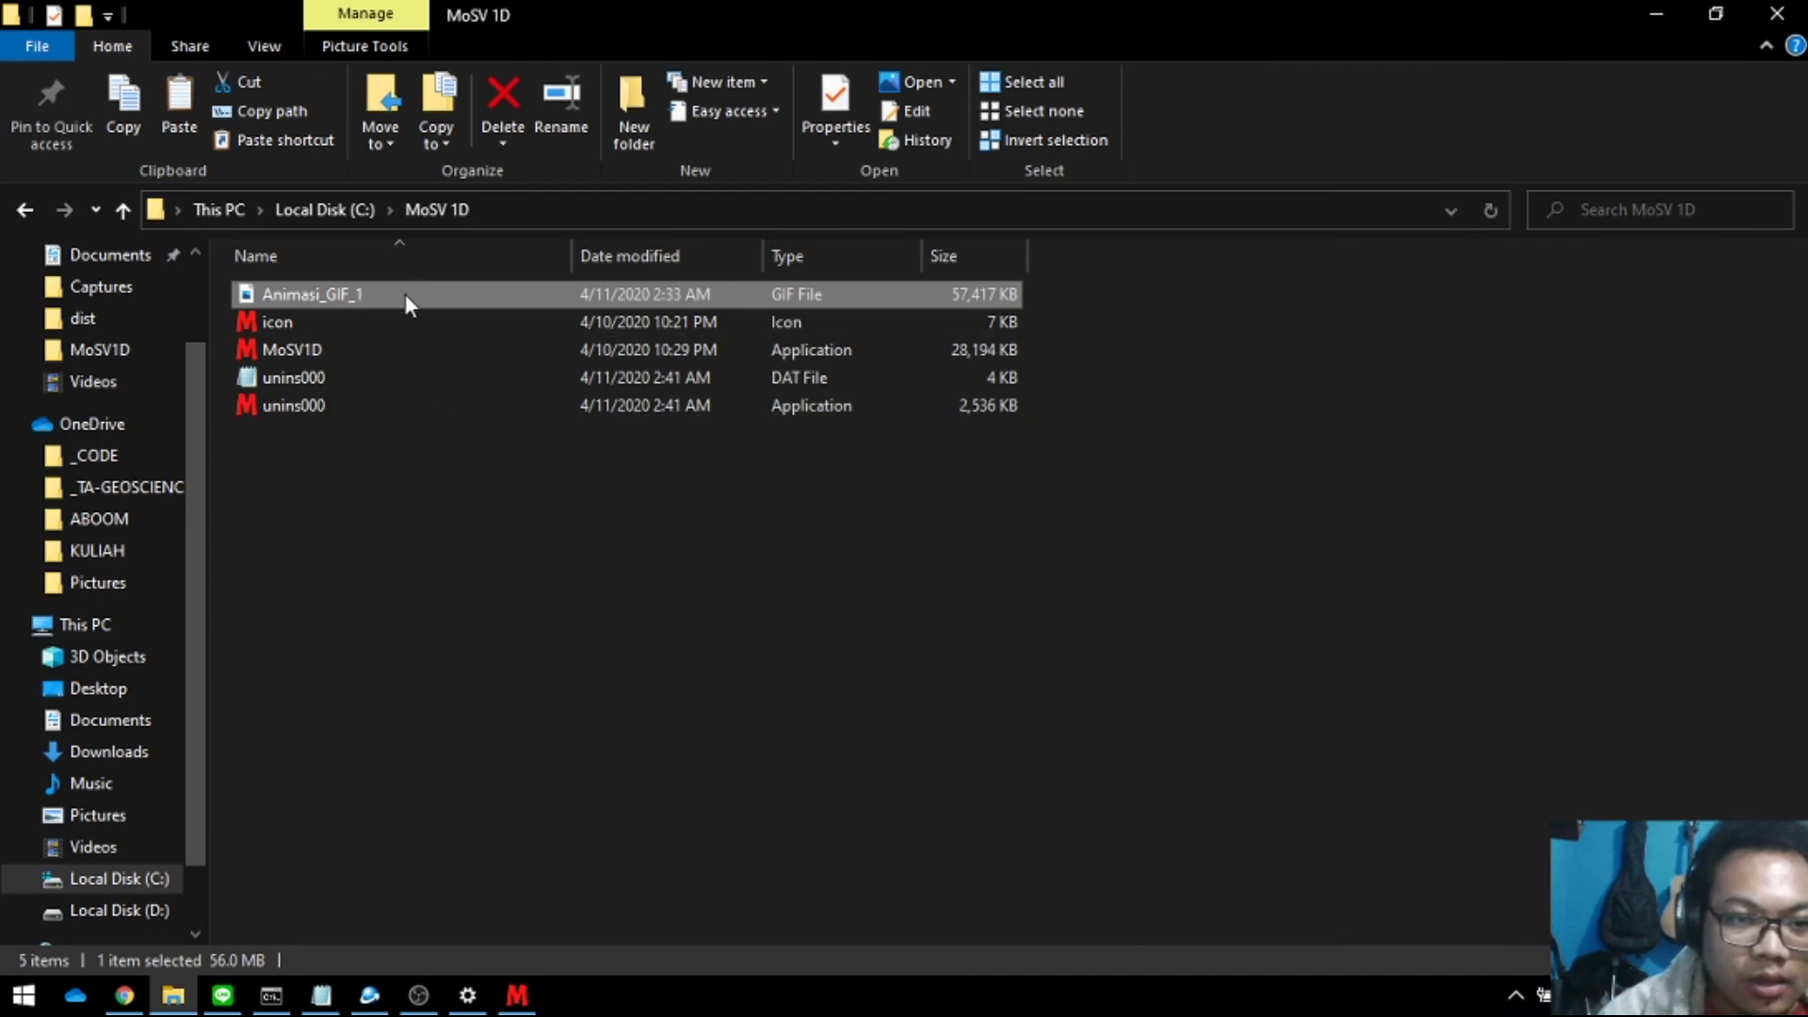
pyautogui.click(517, 996)
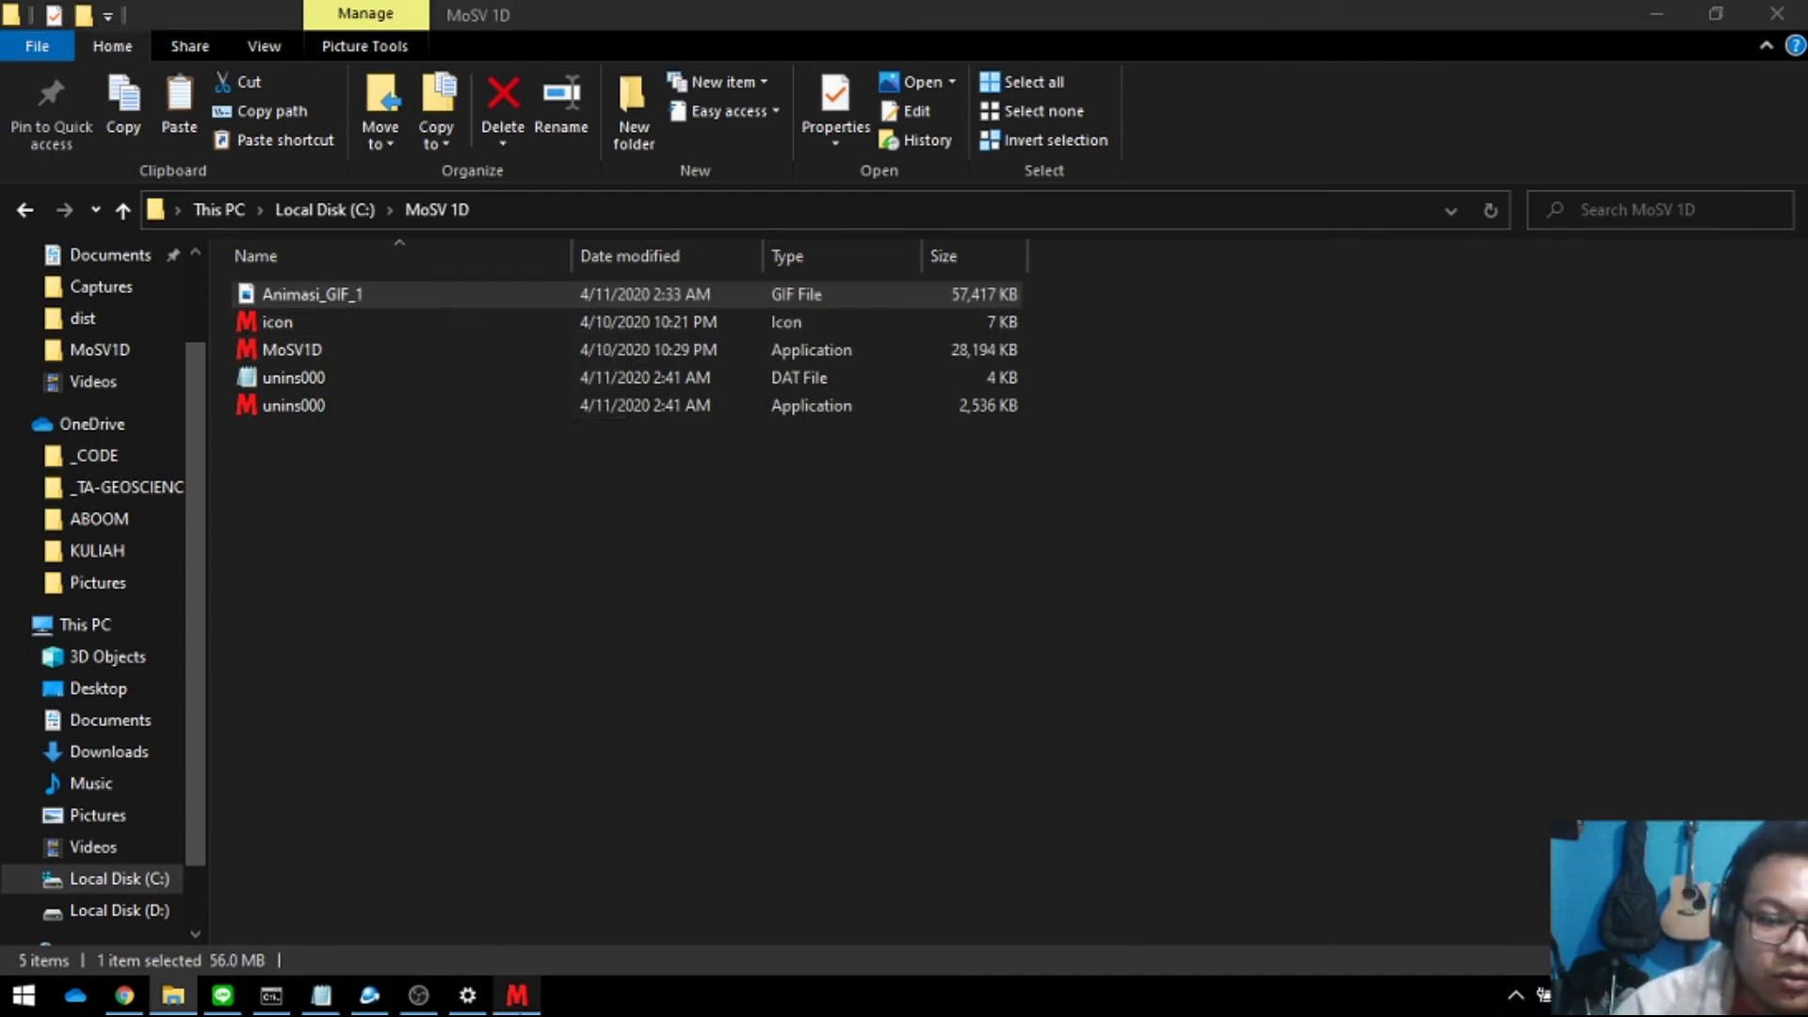
pyautogui.moveTo(949, 18); pyautogui.dragTo(978, 35)
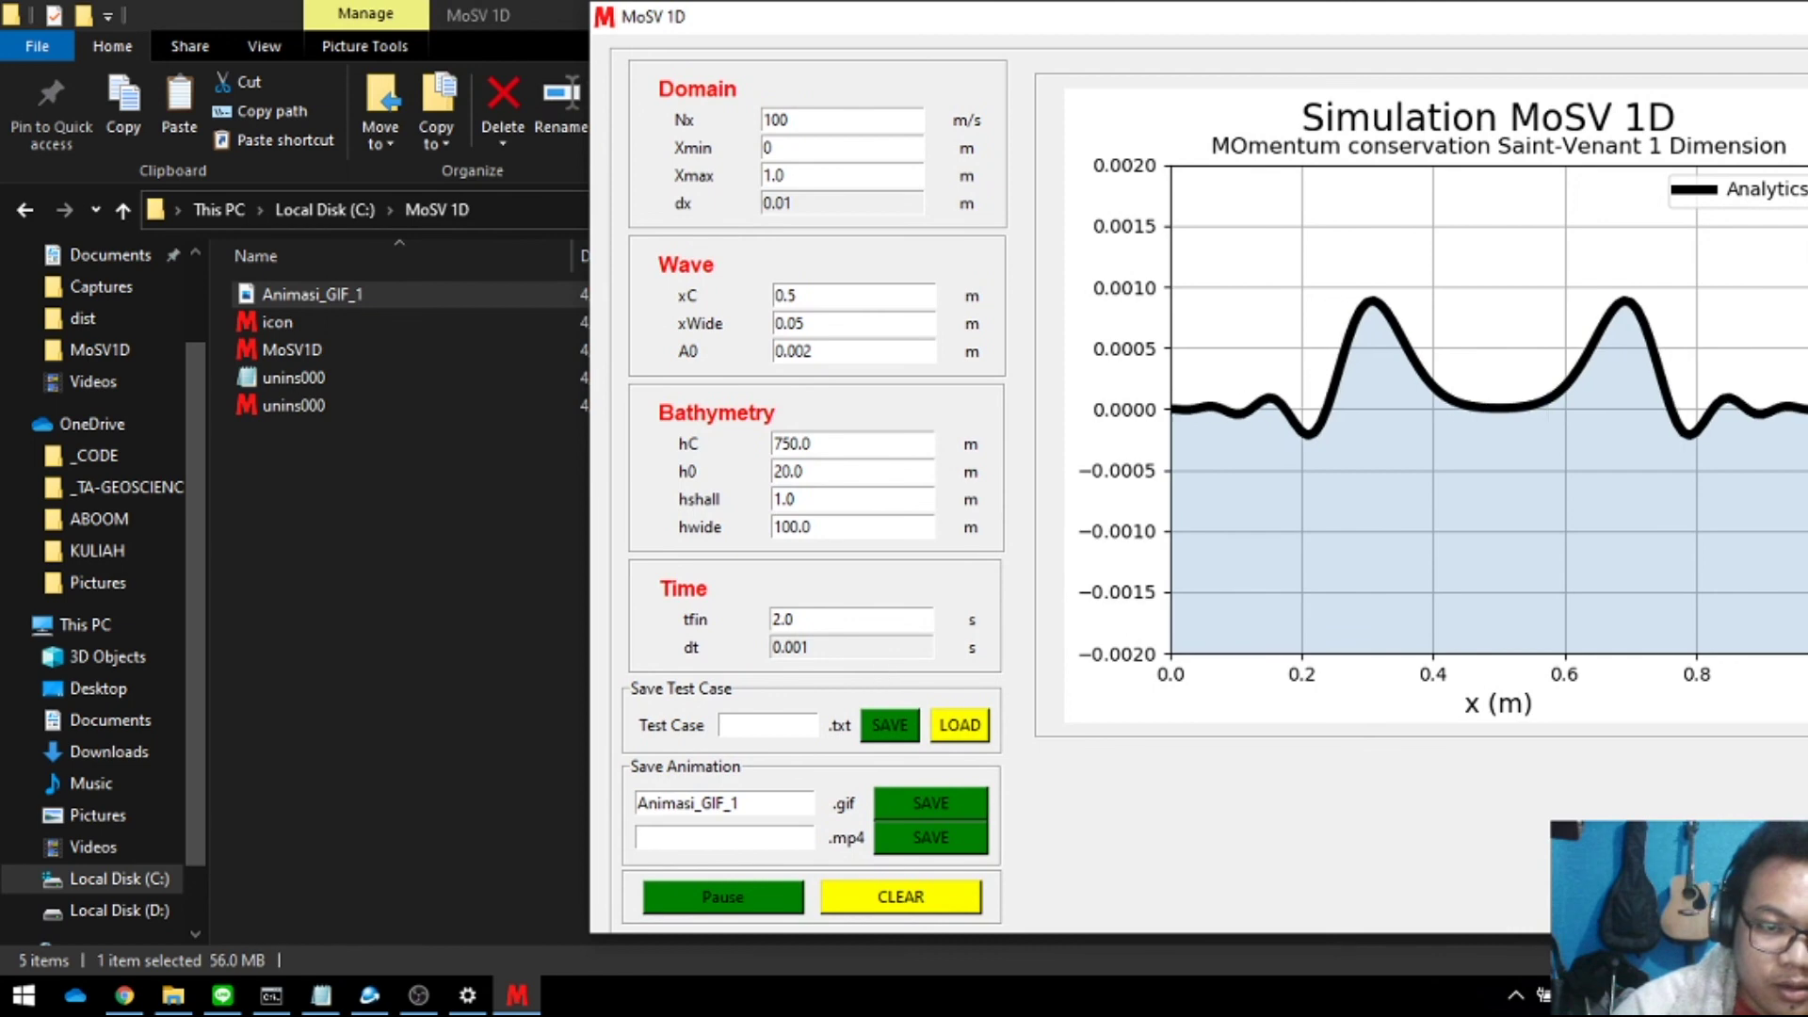
pyautogui.doubleClick(405, 294)
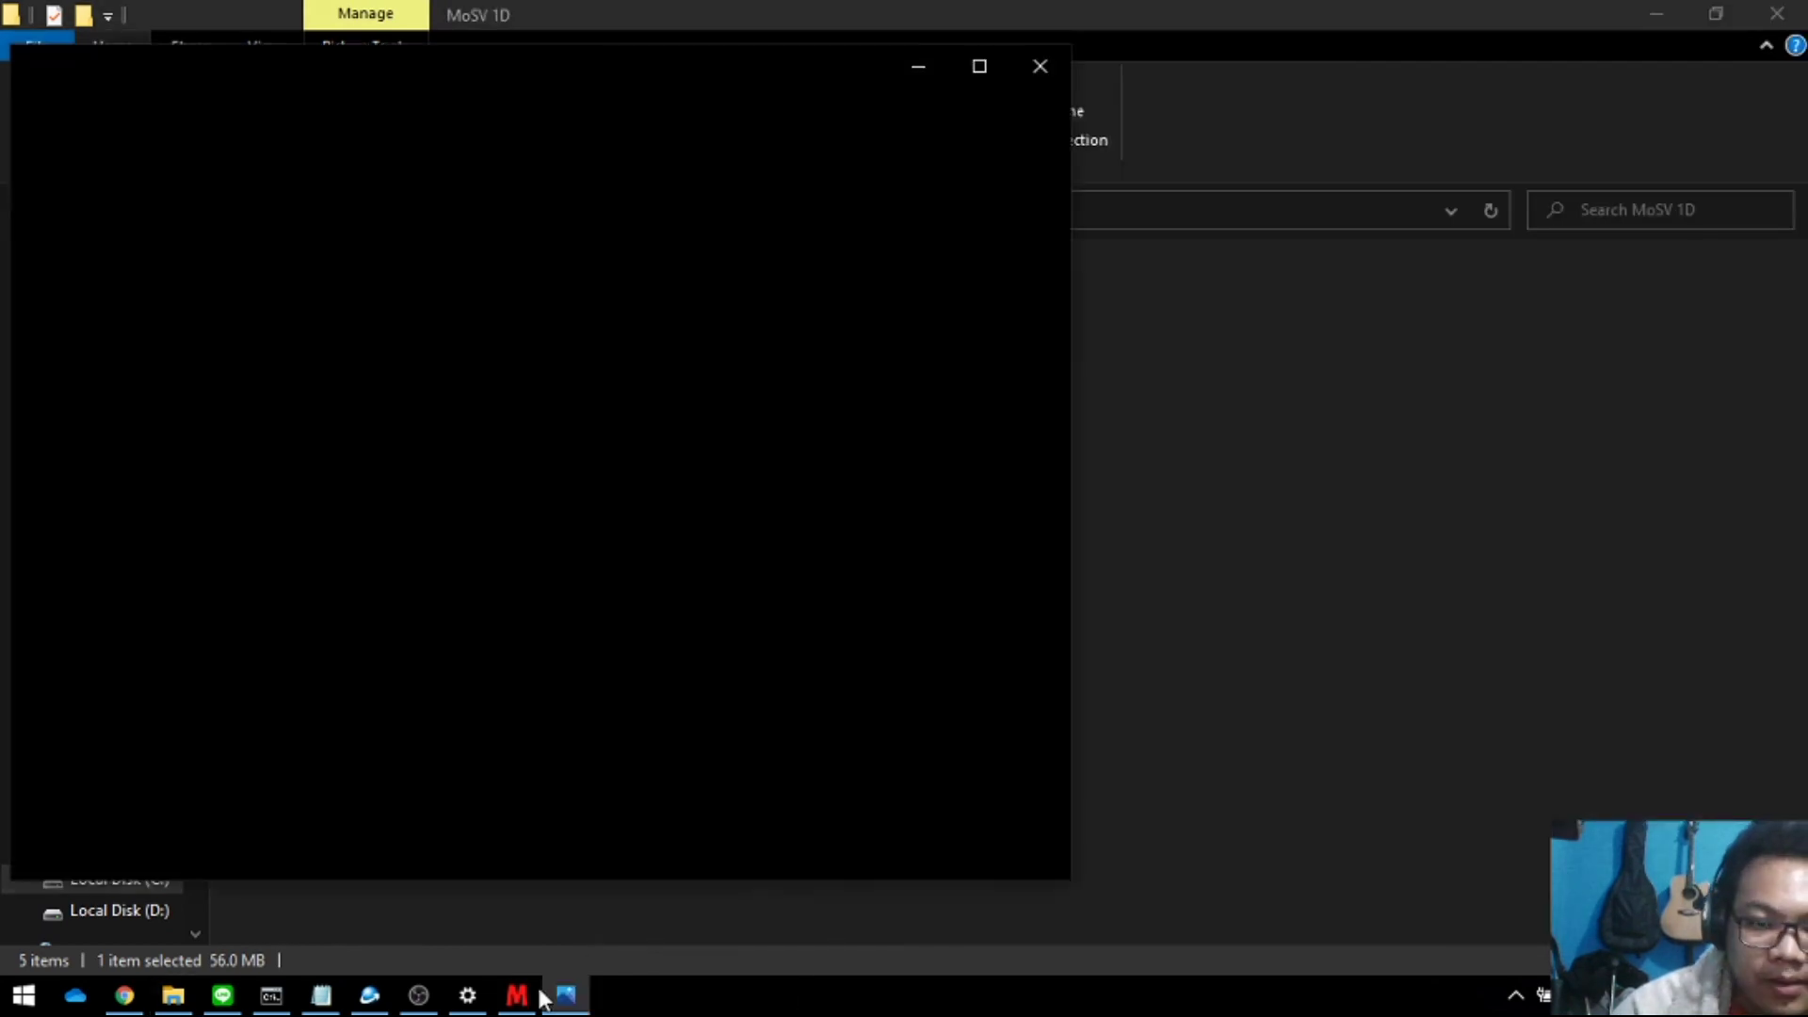
# Step: Arrange MoSV 1D beside the Photos window to compare the live simulation with the saved GIF animation
pyautogui.click(519, 996)
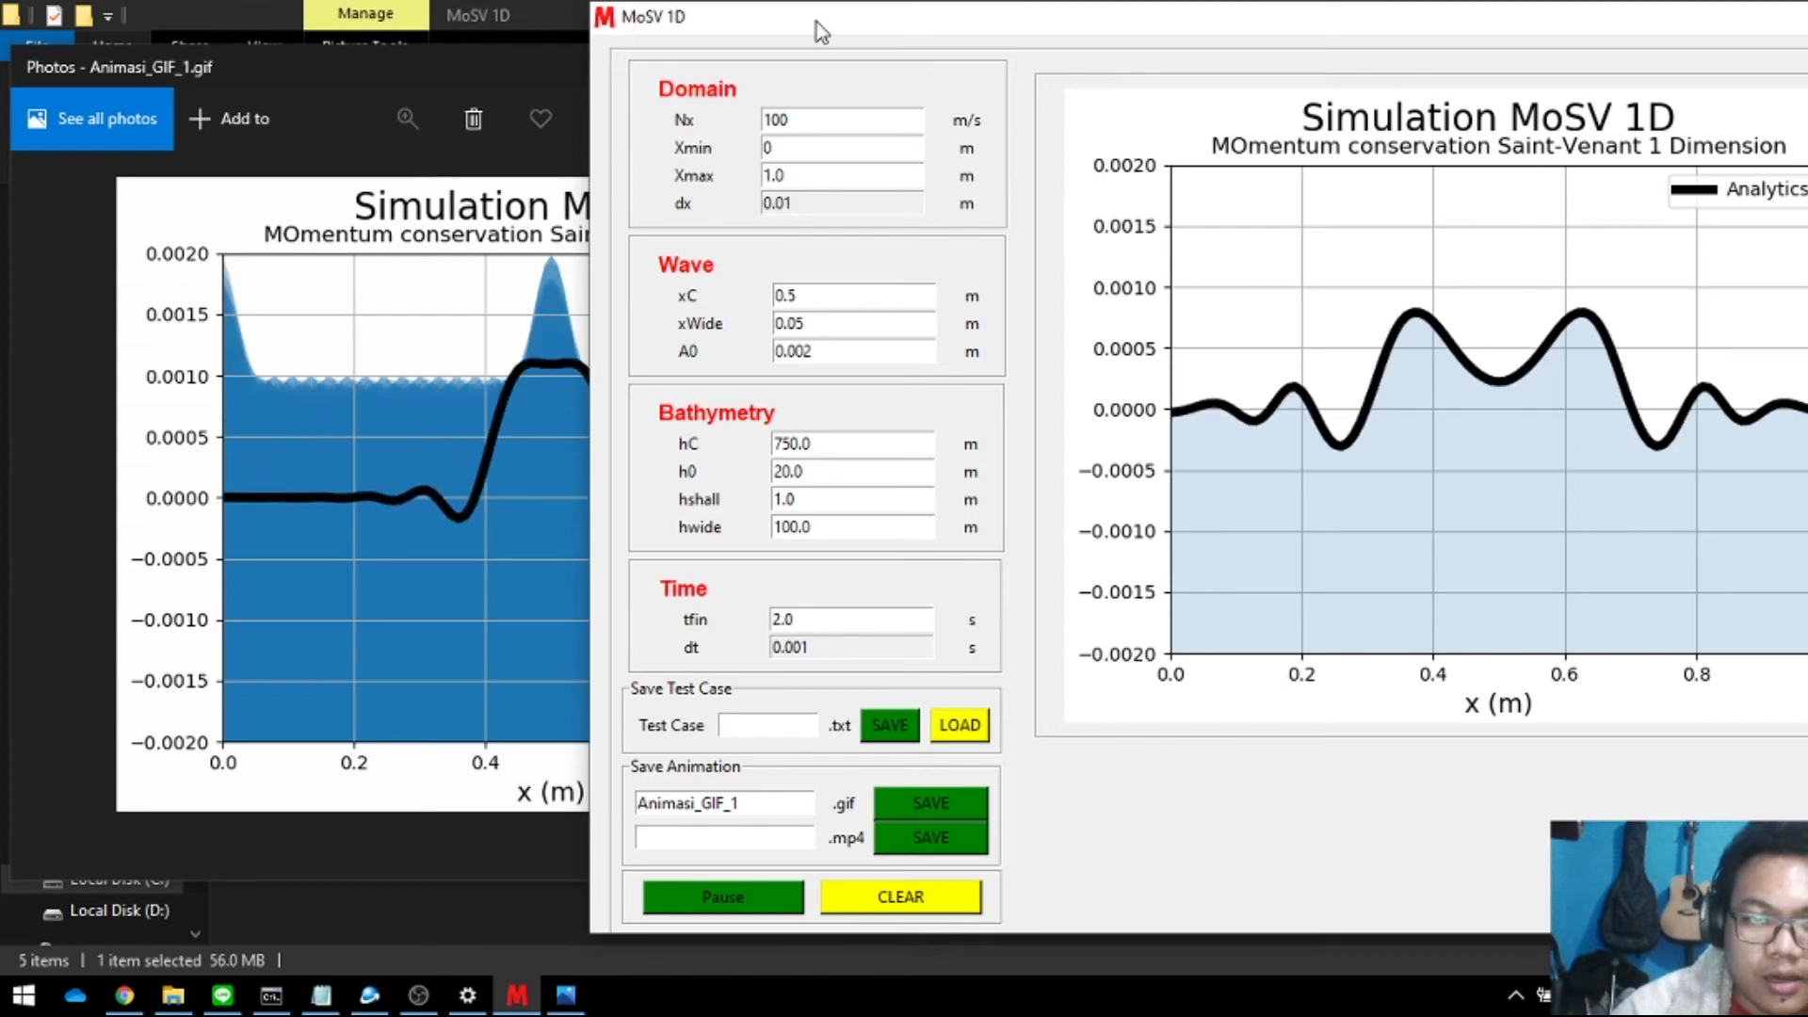
pyautogui.moveTo(817, 20); pyautogui.dragTo(1041, 21)
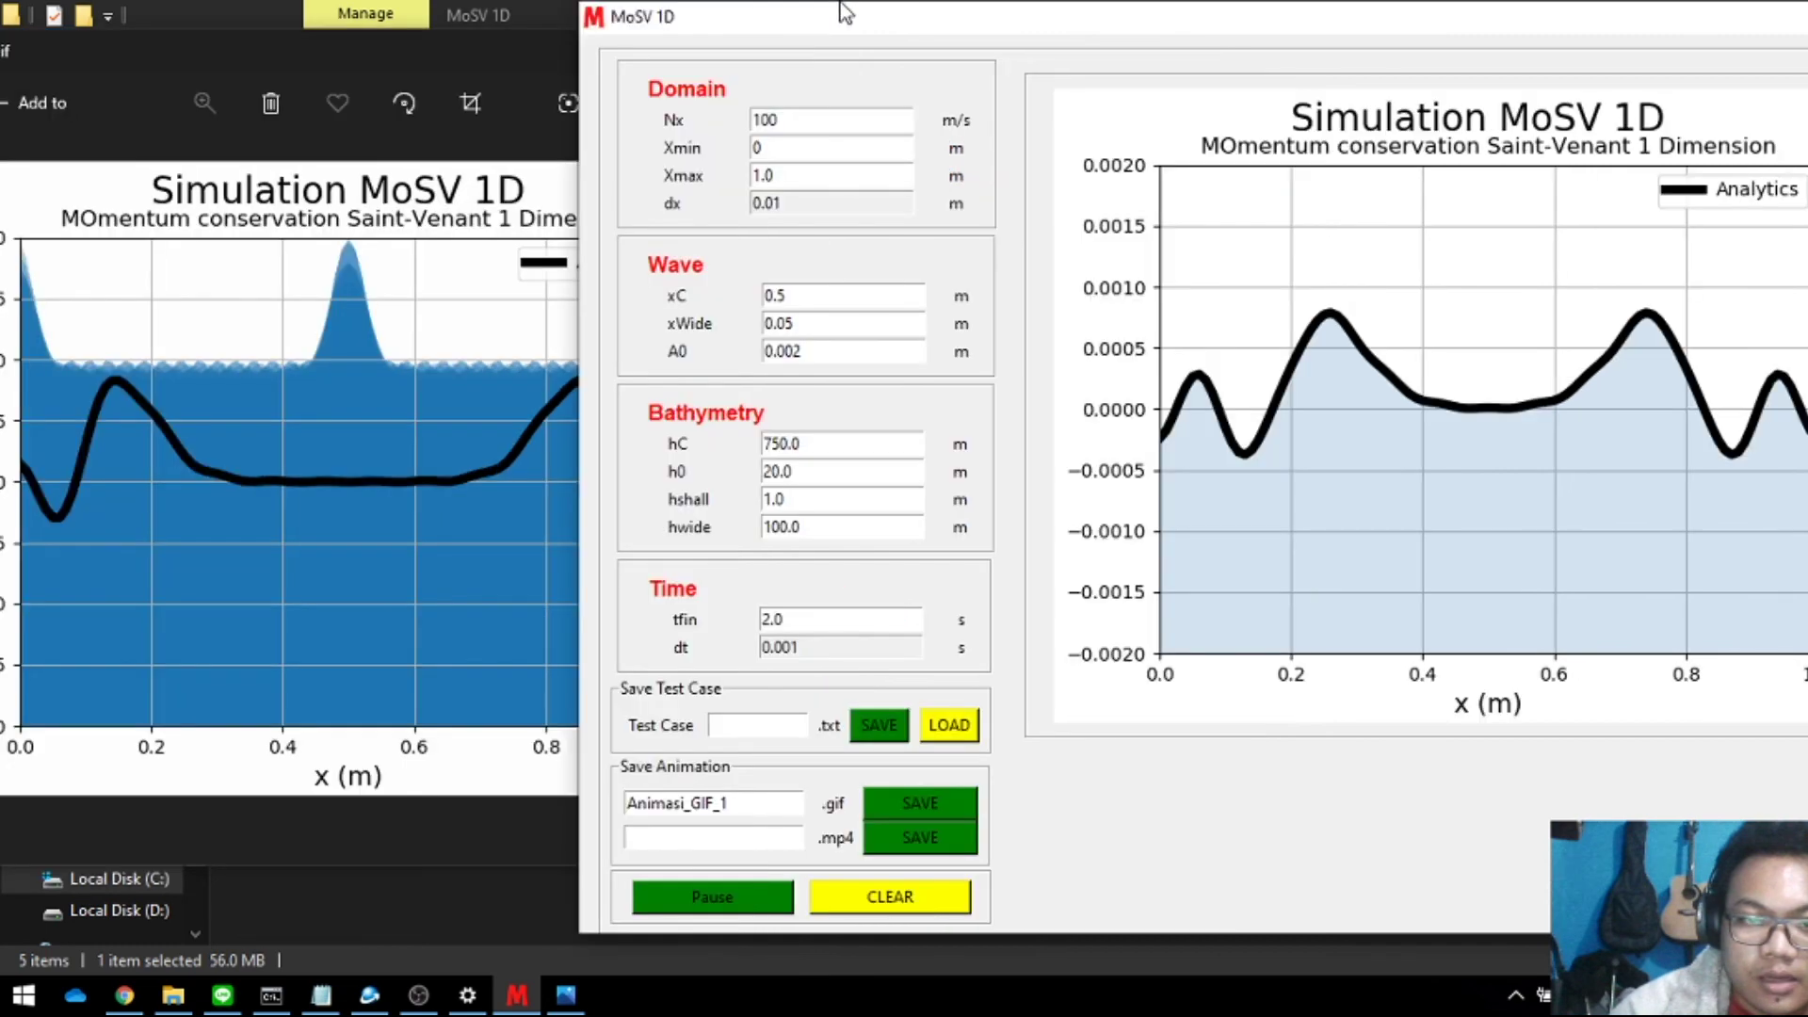
pyautogui.click(407, 325)
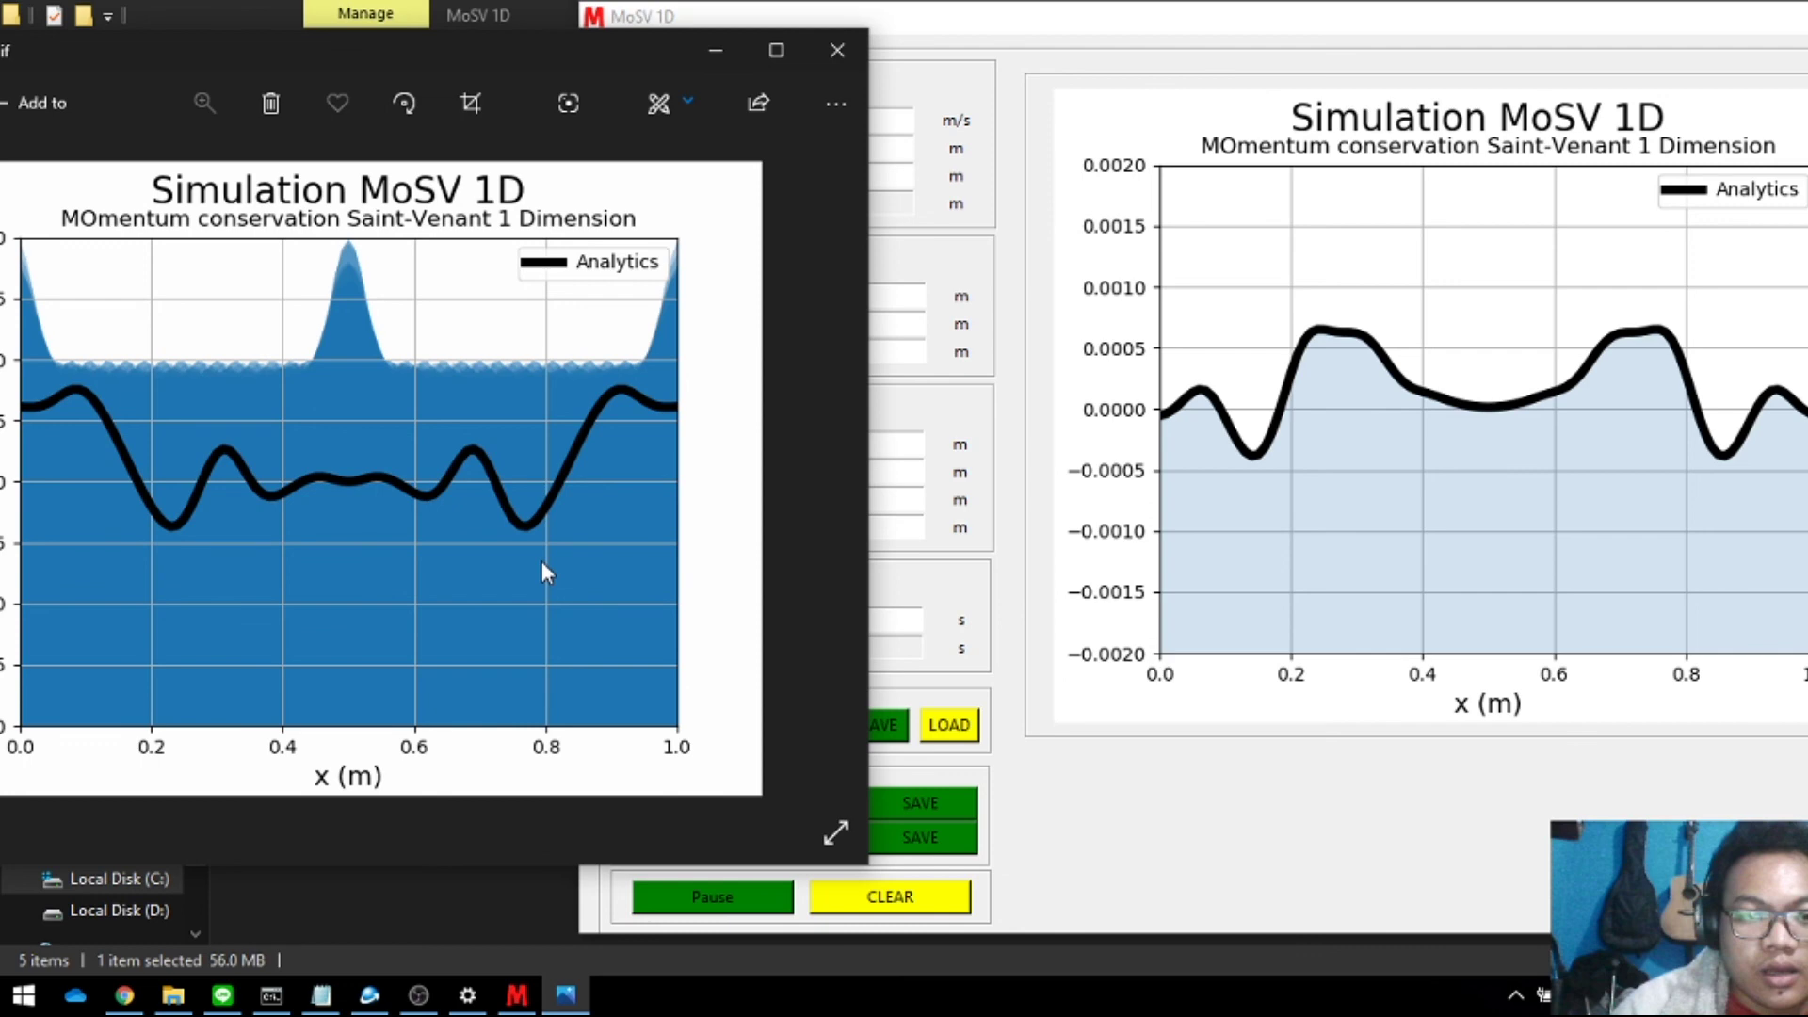
# Step: Return to MoSV 1D, clear all the simulation parameter fields, and close the program
pyautogui.hotkey('alt', 'Tab')
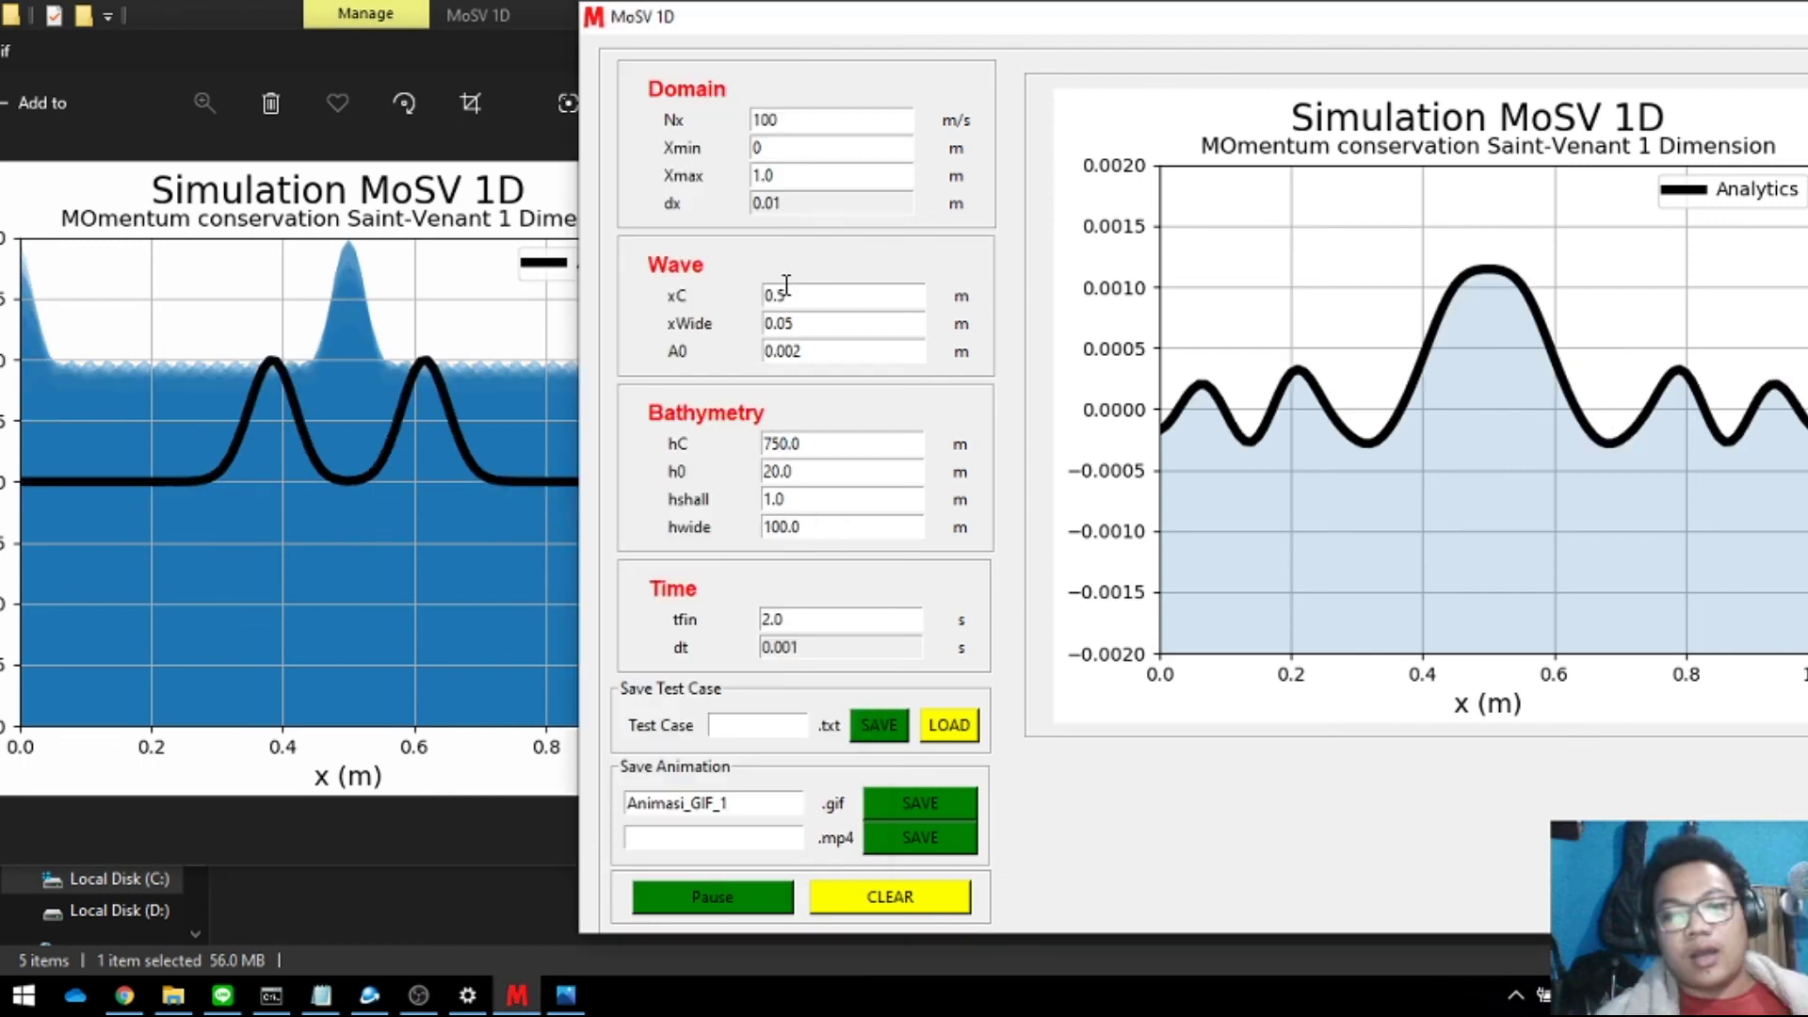
pyautogui.click(926, 910)
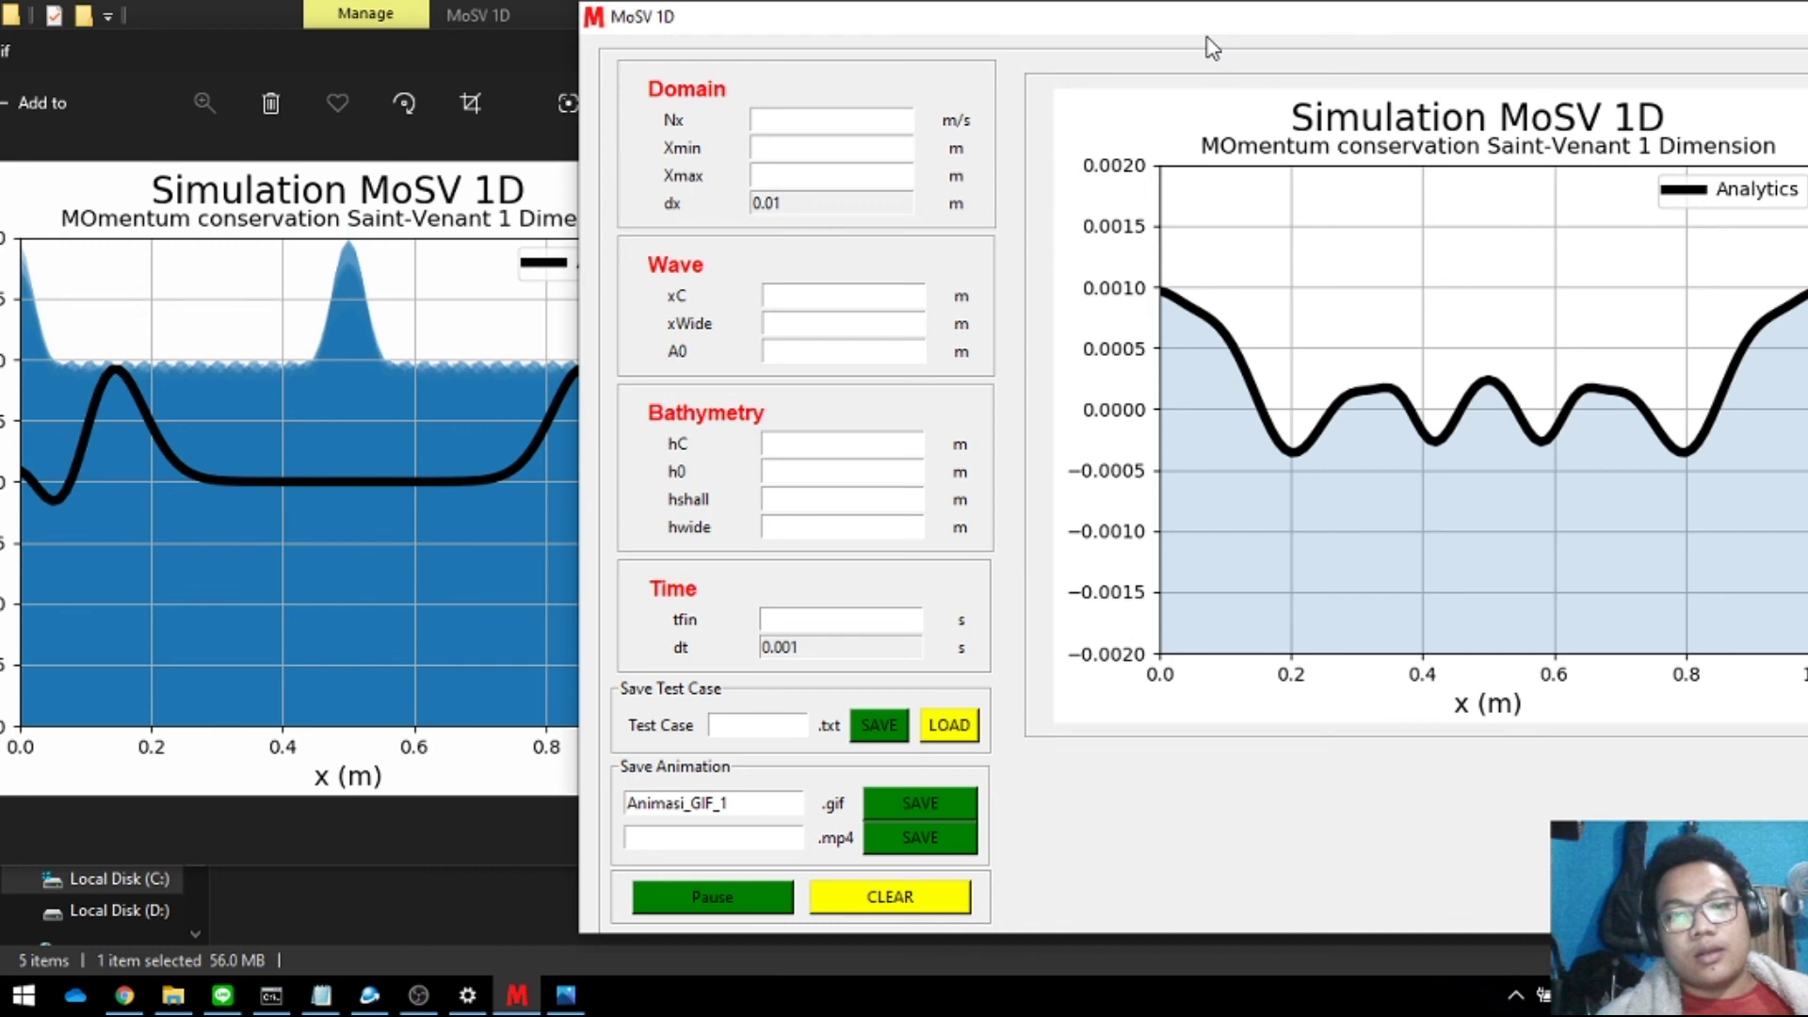
pyautogui.hotkey('alt', 'F4')
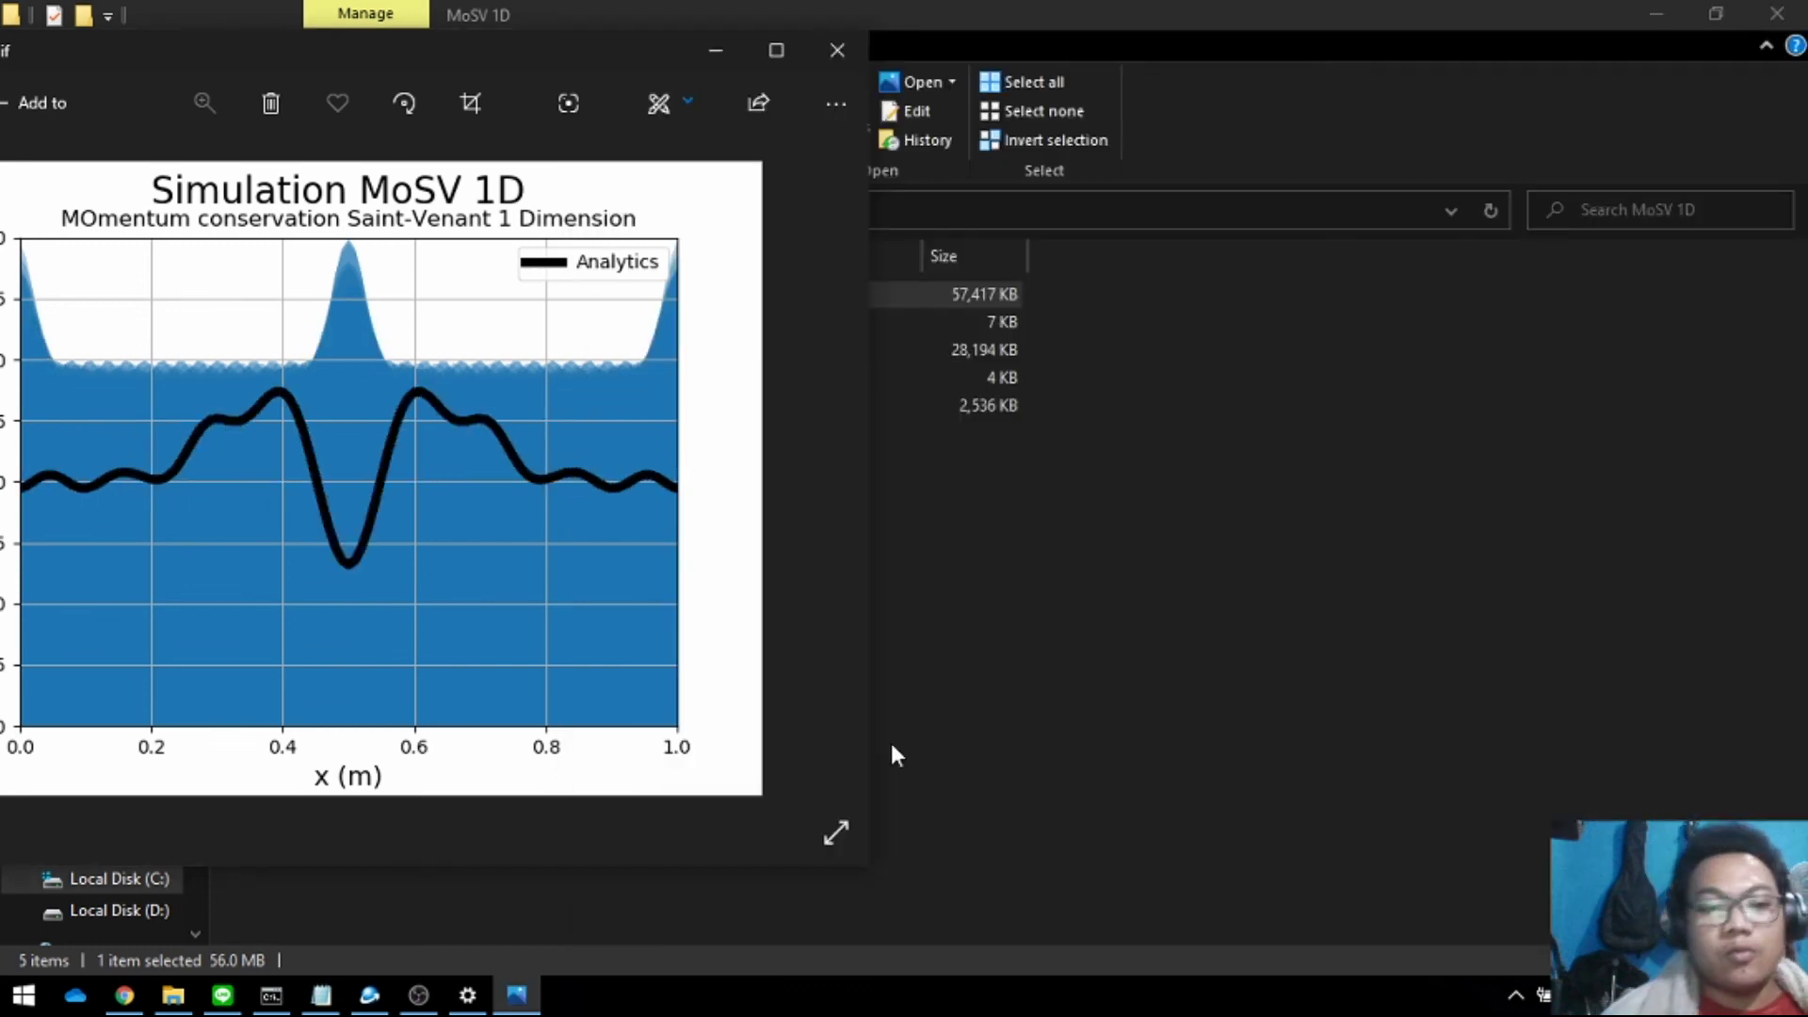